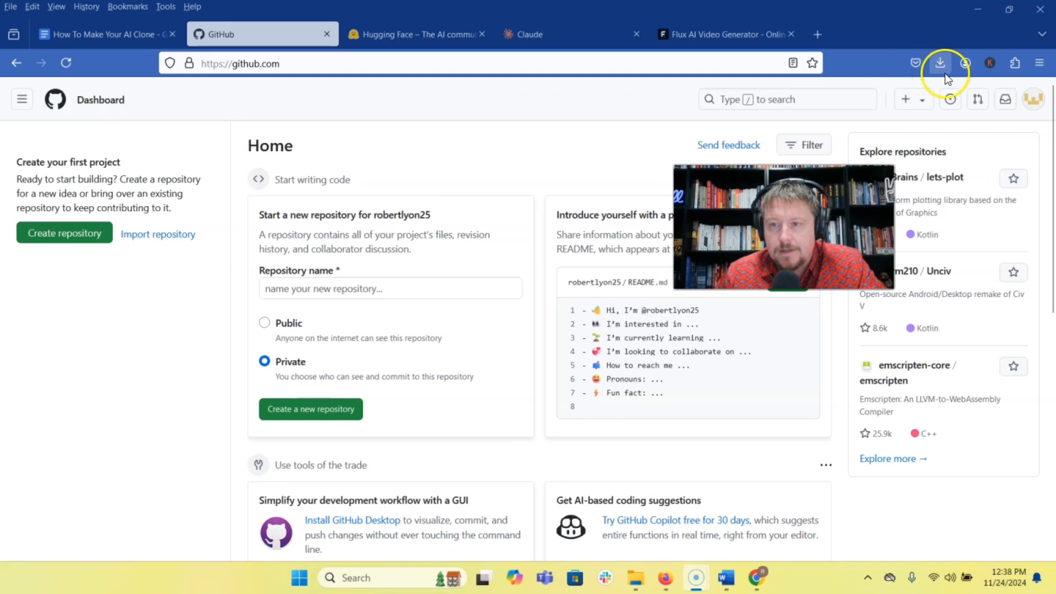
# Go to the Replicate website in the browser tab that shows GitHub.
pyautogui.hotkey('ctrl', 'l')
pyautogui.write('rep')
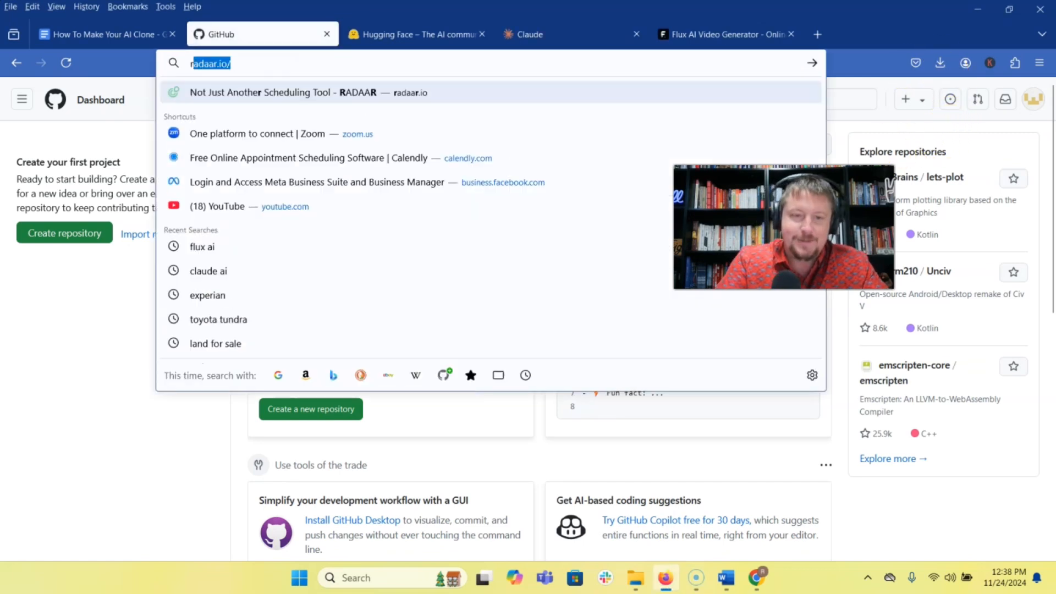
pyautogui.write('l')
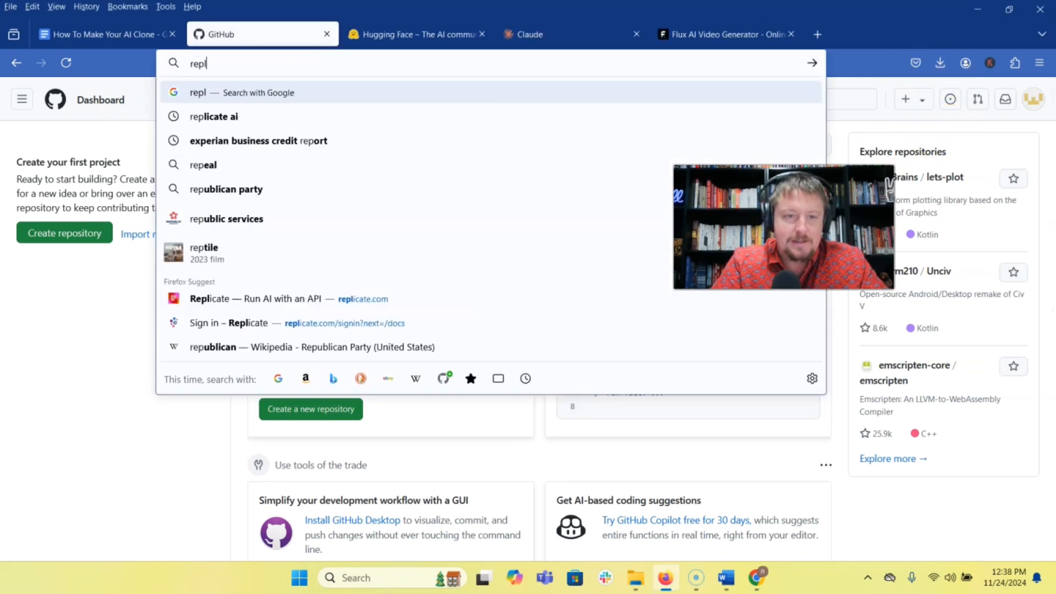
pyautogui.press('Down')
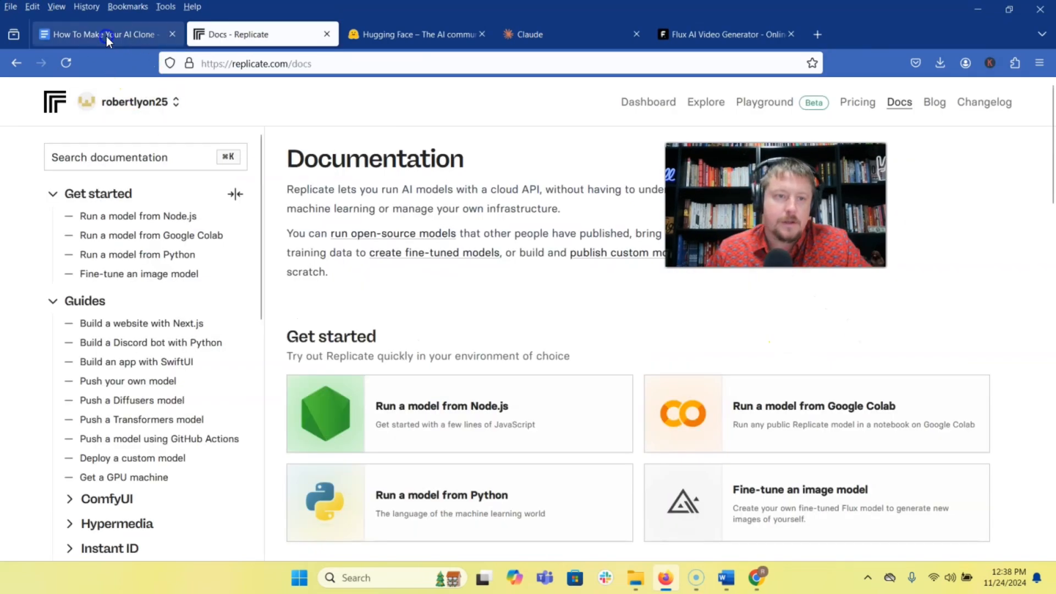
# Check the first items of the How To Make Your AI Clone checklist, and open Replicate's Explore page.
pyautogui.click(106, 38)
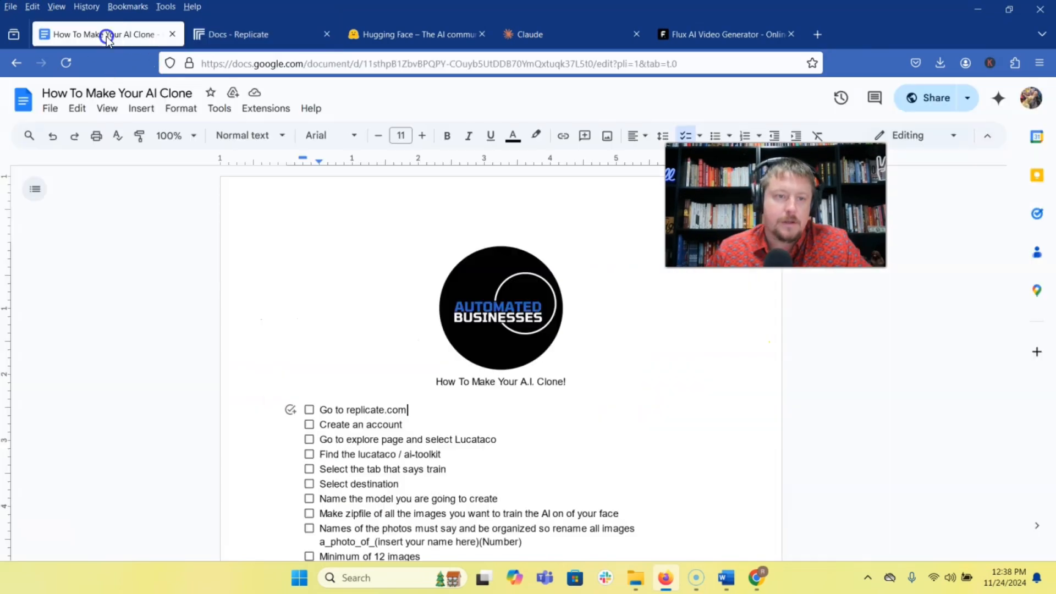
pyautogui.scroll(-3, 367, 404)
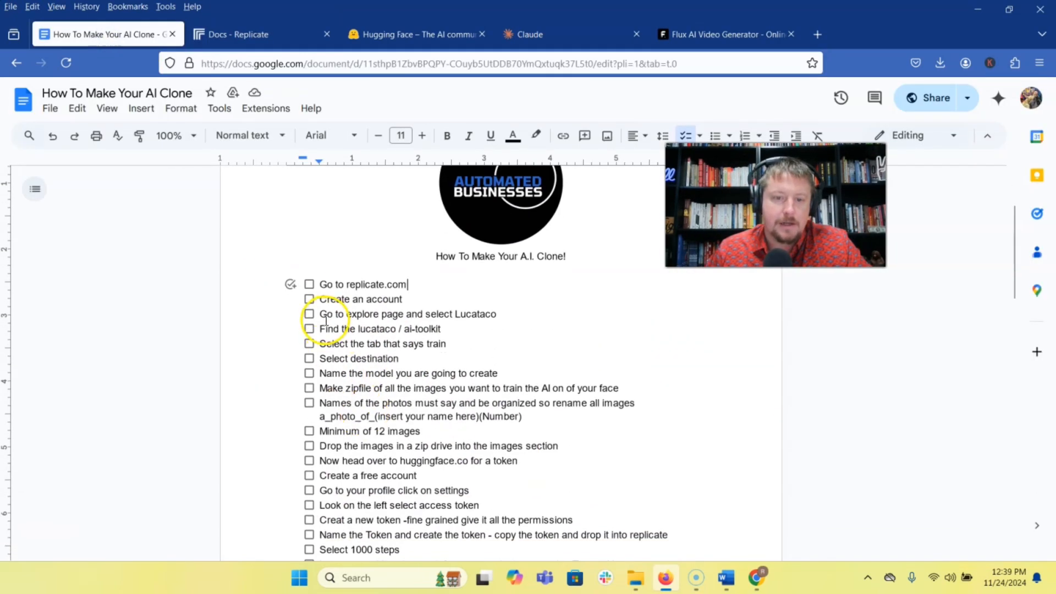
pyautogui.click(242, 35)
pyautogui.click(707, 102)
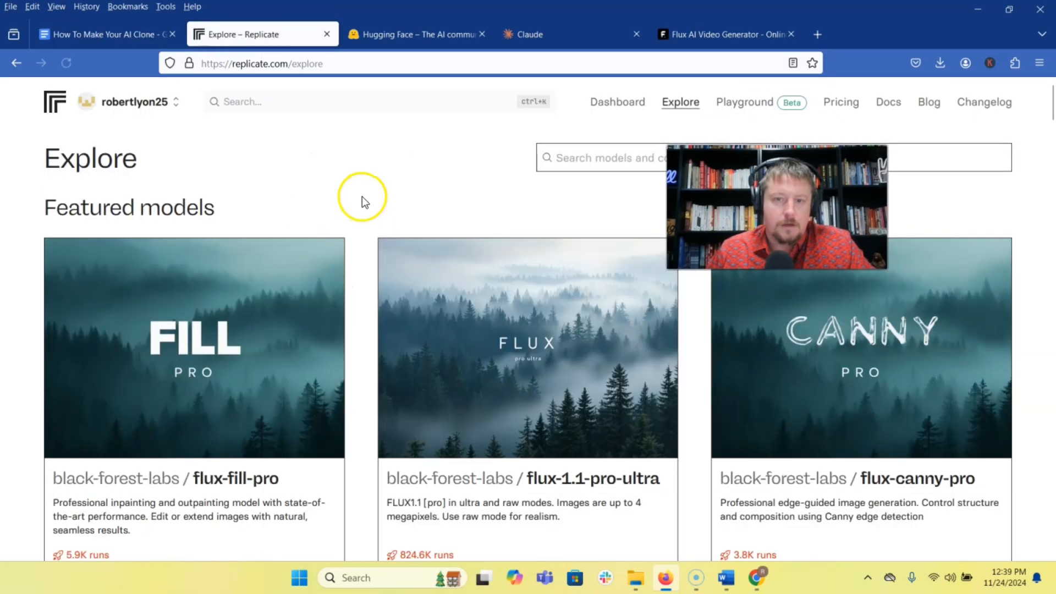
# Search the models for "lucastaco" and open the lucataco profile by way of the remove-bg model.
pyautogui.click(671, 165)
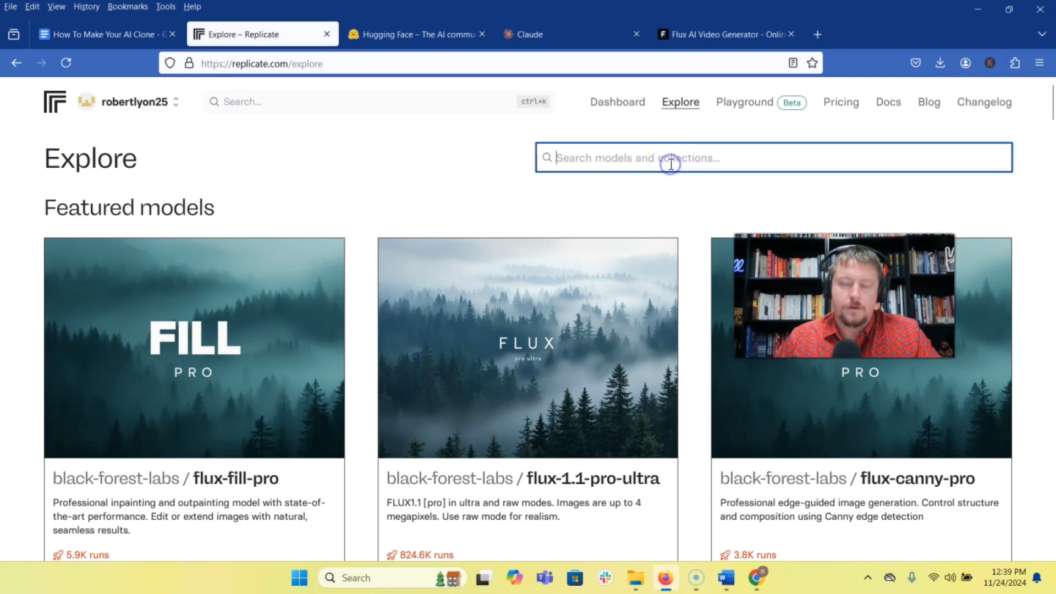
pyautogui.write('luc')
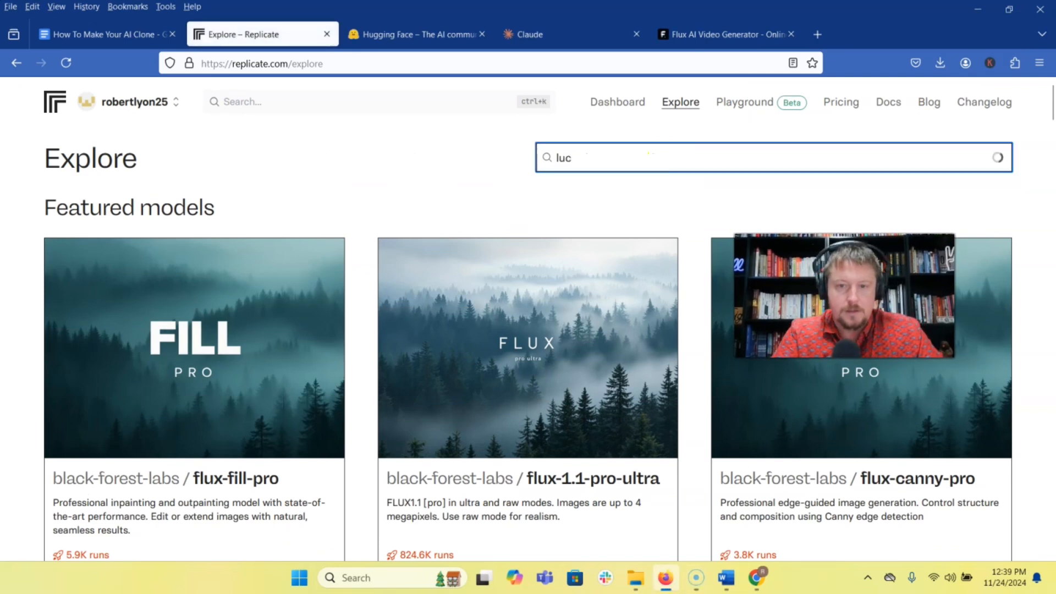
pyautogui.write('astaco')
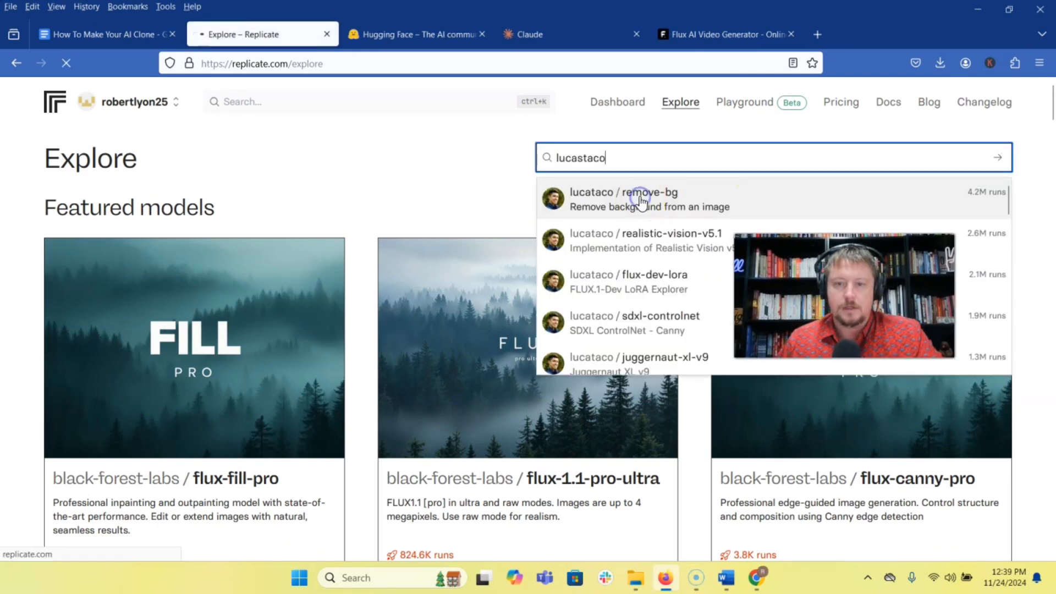
pyautogui.click(637, 198)
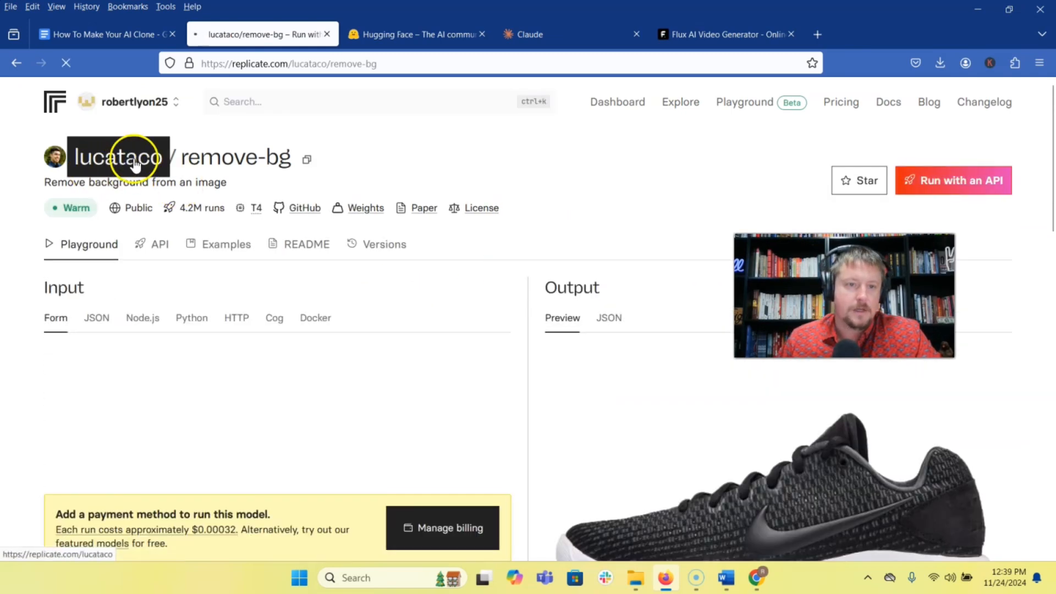
pyautogui.click(134, 164)
# Check the checklist for the required model, and open ai-toolkit from the lucataco model list.
pyautogui.click(105, 34)
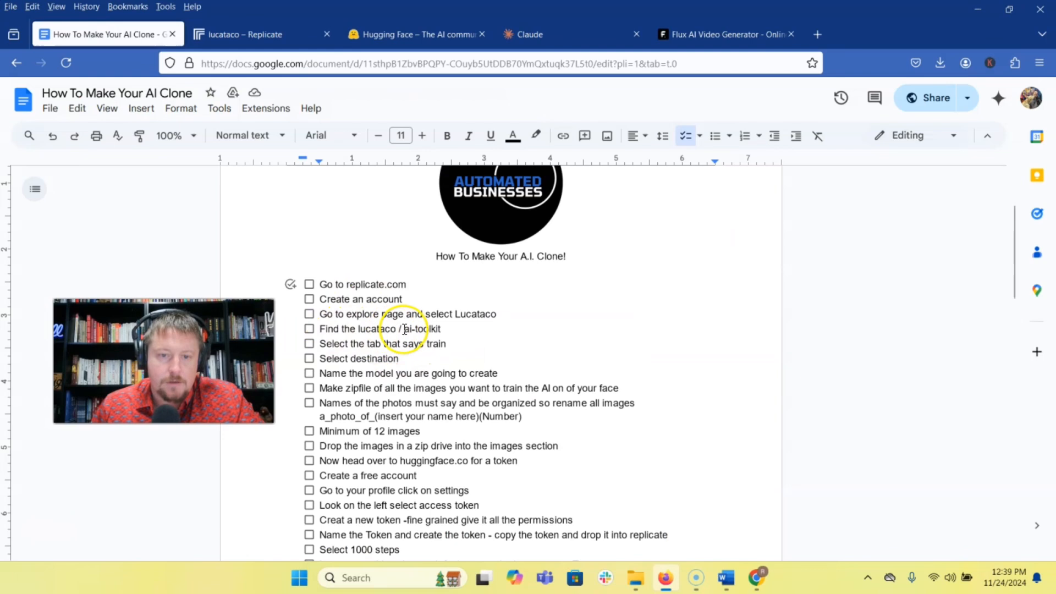
pyautogui.click(266, 33)
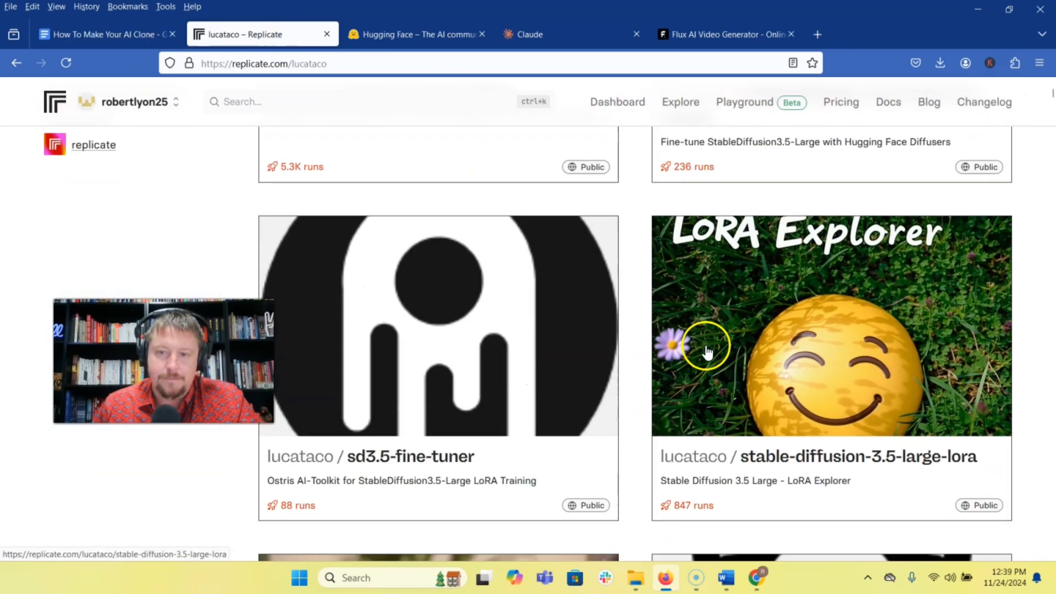
pyautogui.scroll(-6, 706, 349)
pyautogui.click(478, 313)
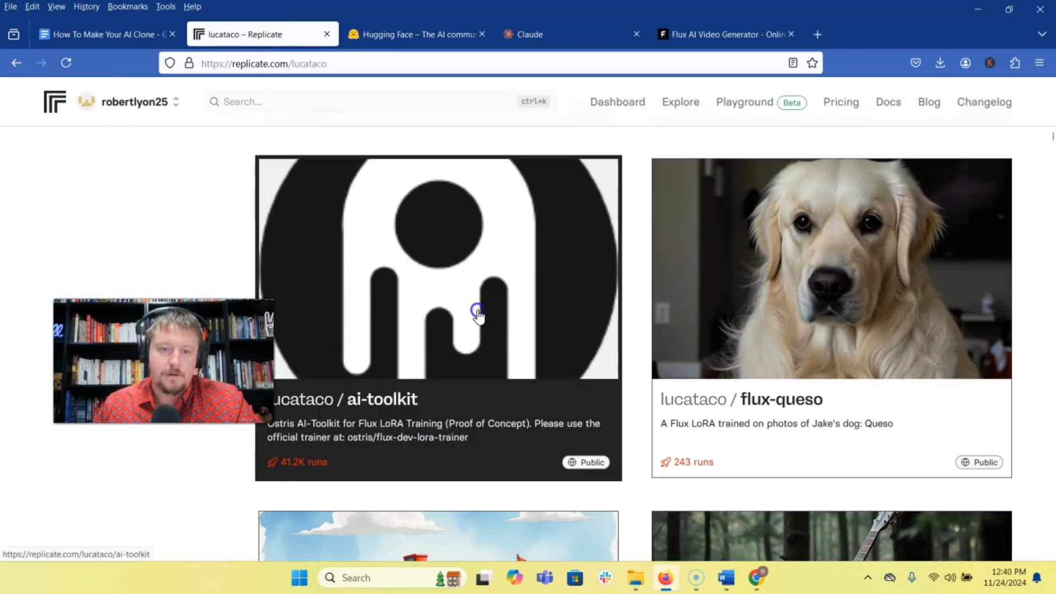
# Create a new destination model named romulus in the ai-toolkit training form, checking the guide's checklist.
pyautogui.click(311, 275)
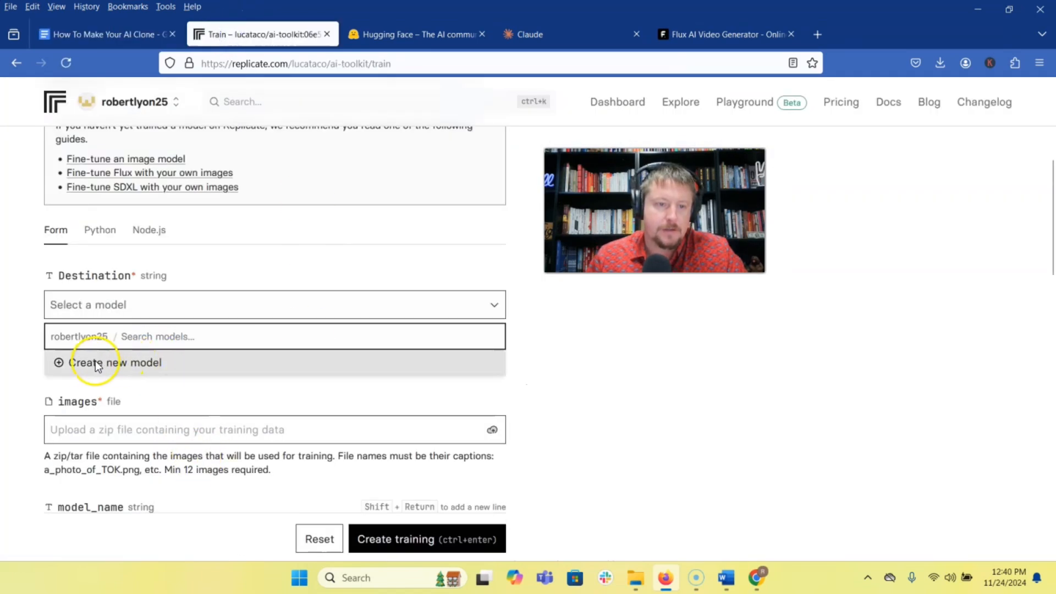
pyautogui.click(98, 363)
pyautogui.write('romulus')
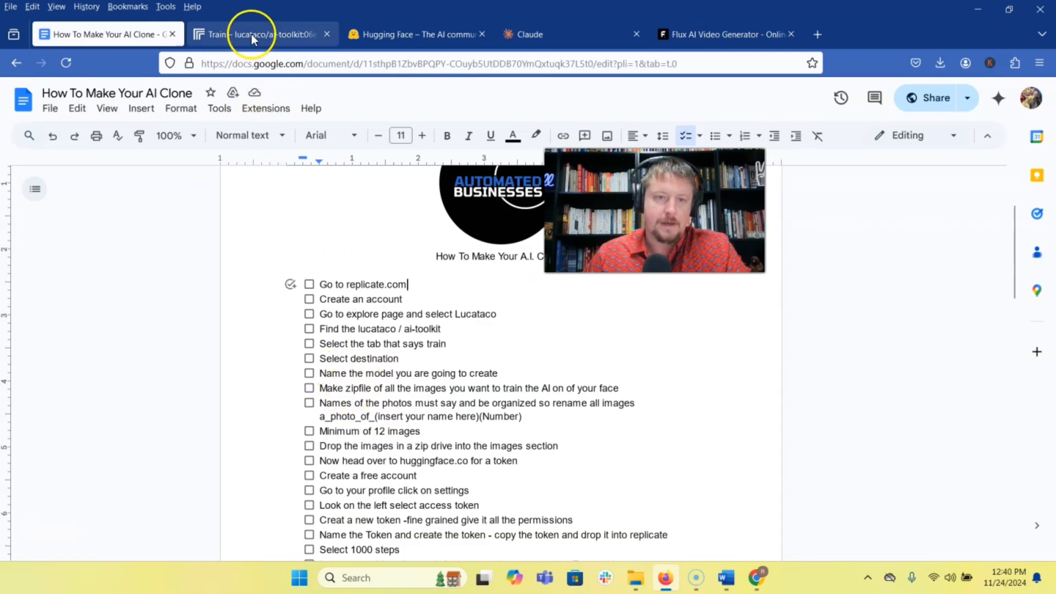
pyautogui.click(252, 36)
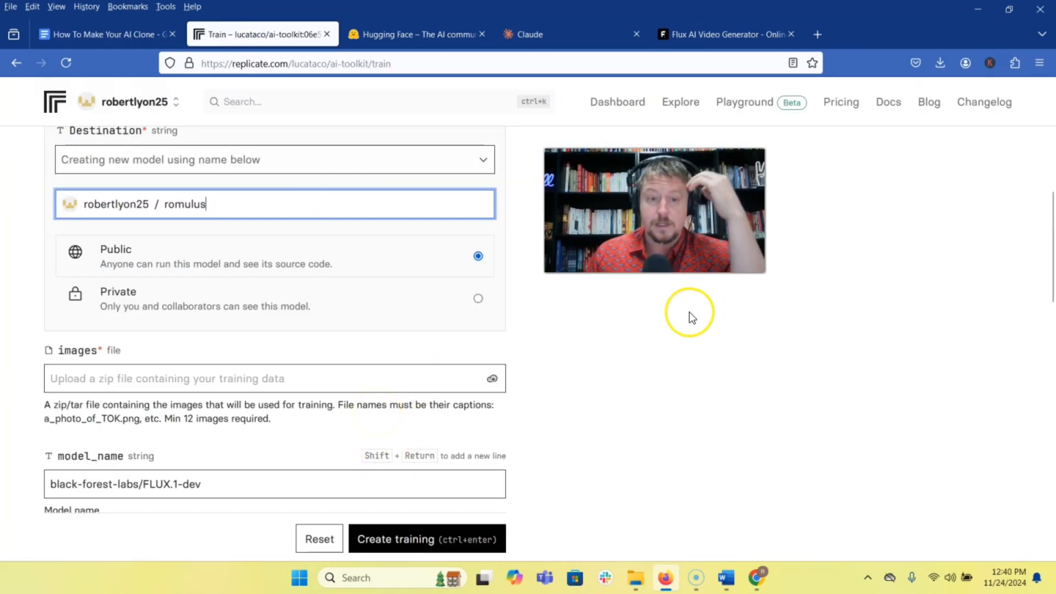
pyautogui.scroll(-2, 189, 353)
# In Slack, go back through the photos in the general channel and download the fifth picture of the six-file message.
pyautogui.scroll(1, 99, 302)
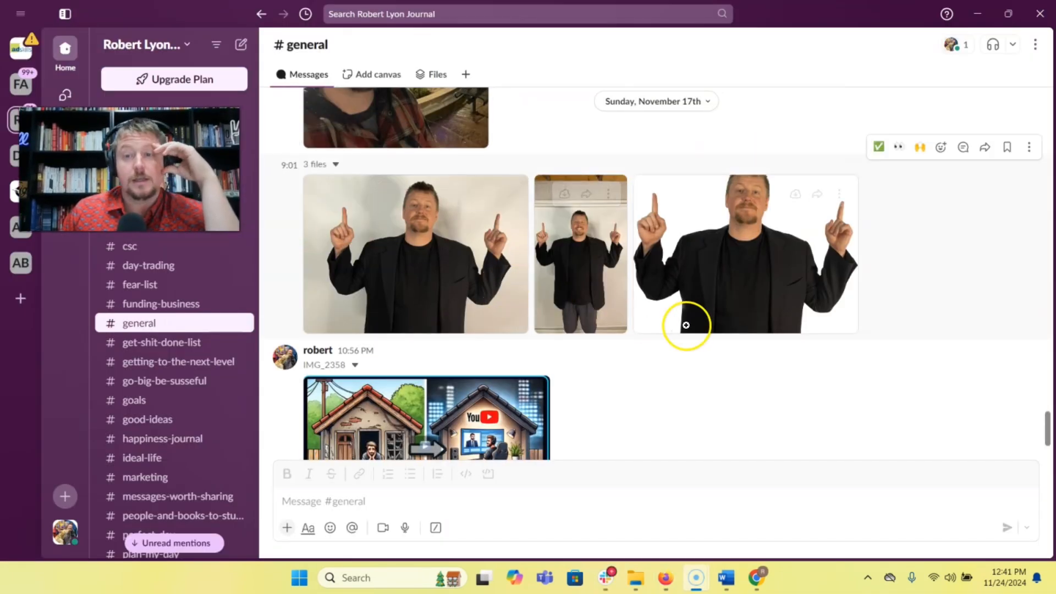
pyautogui.scroll(10, 460, 308)
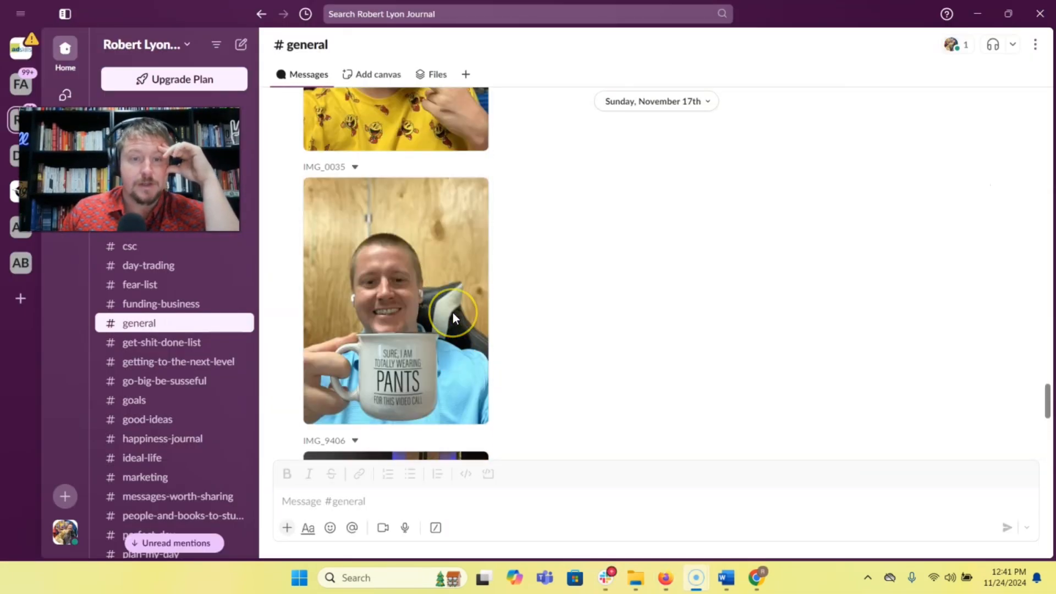
pyautogui.scroll(10, 453, 312)
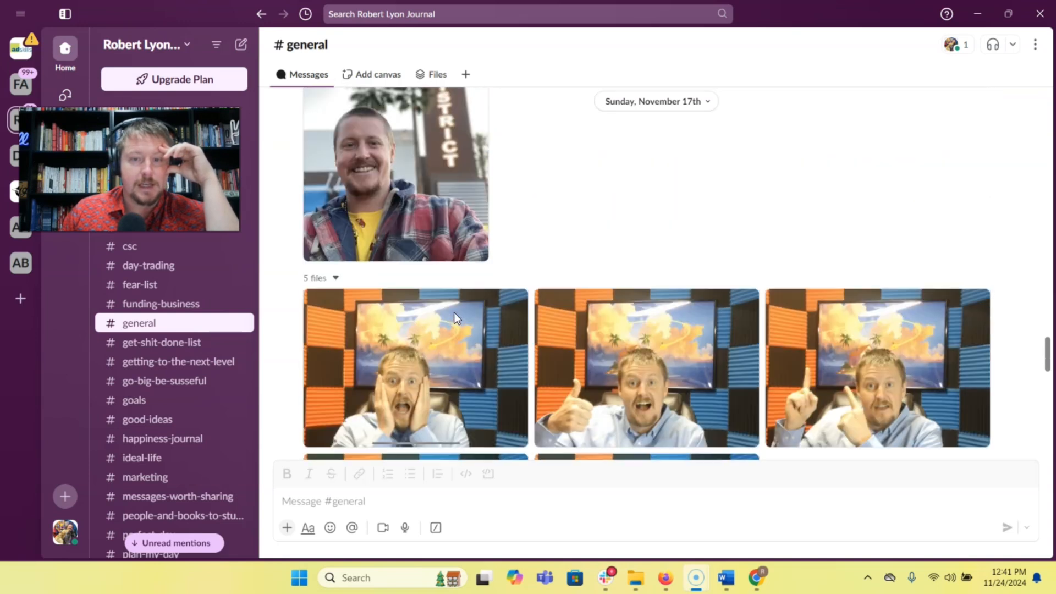
pyautogui.scroll(10, 454, 312)
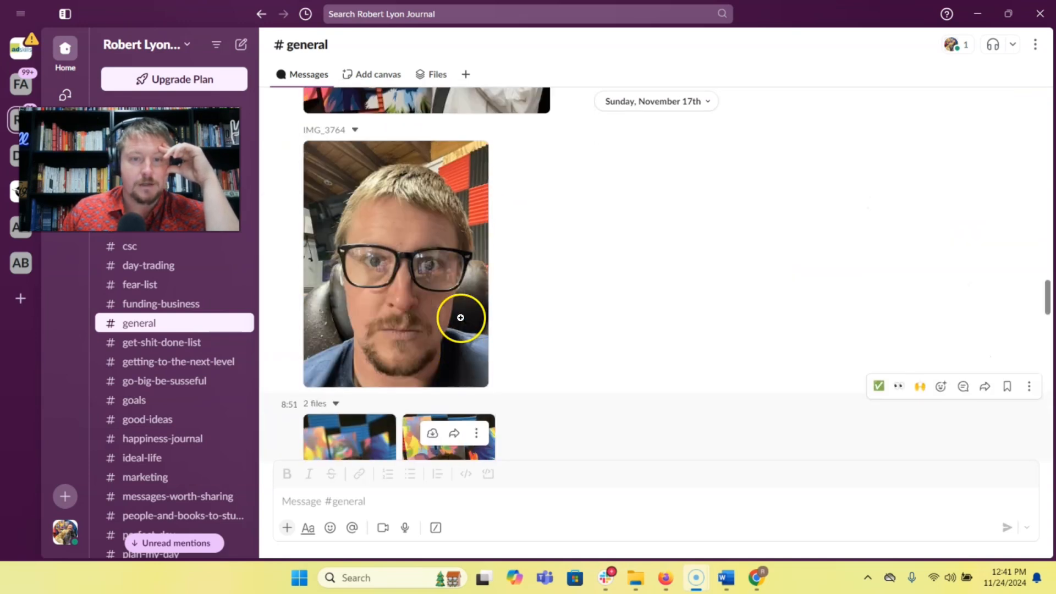
pyautogui.scroll(10, 461, 318)
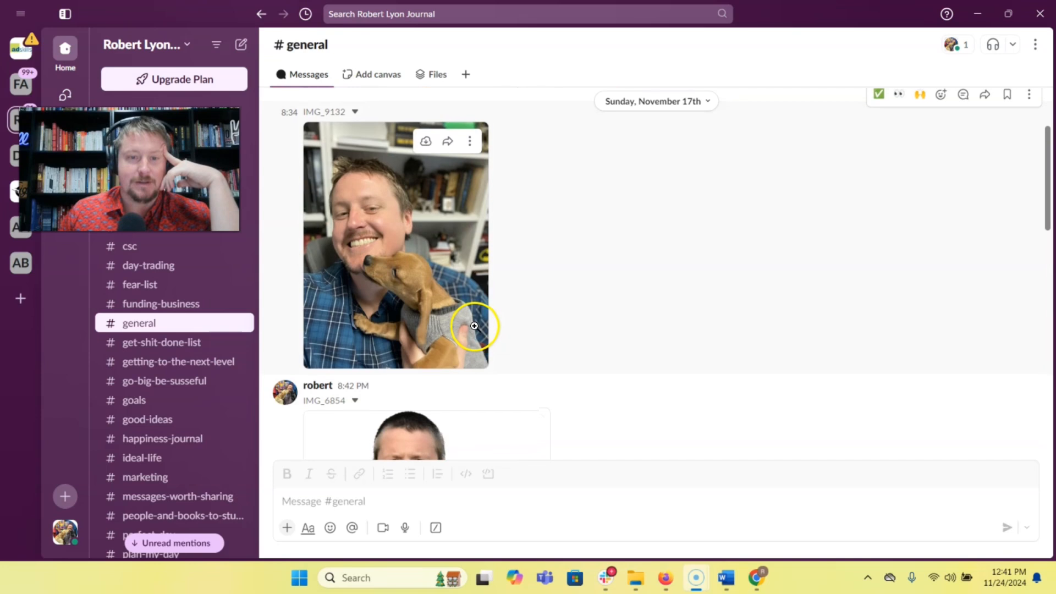
pyautogui.scroll(10, 451, 258)
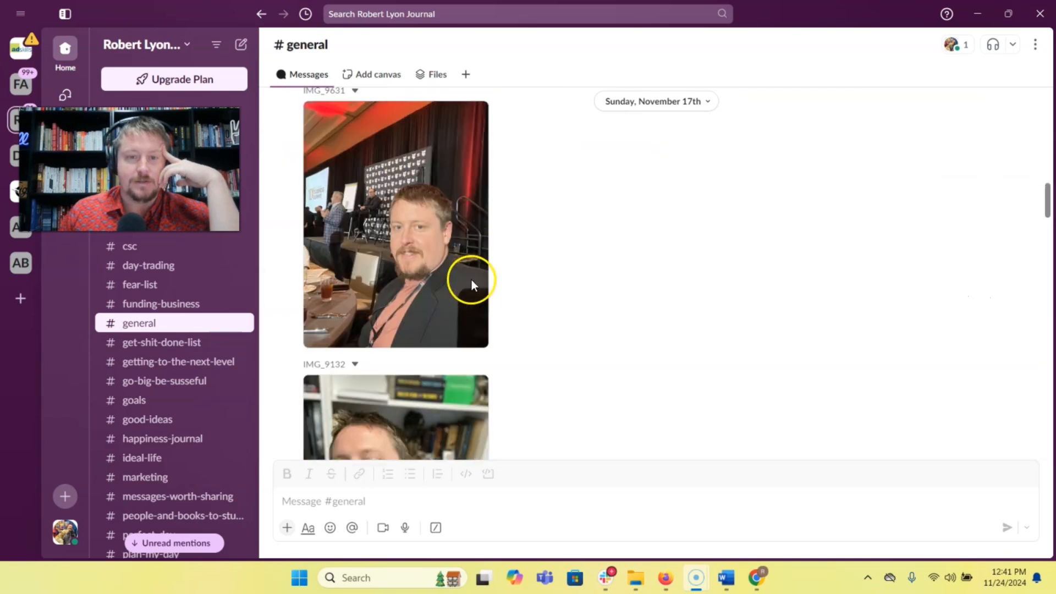
pyautogui.scroll(10, 456, 295)
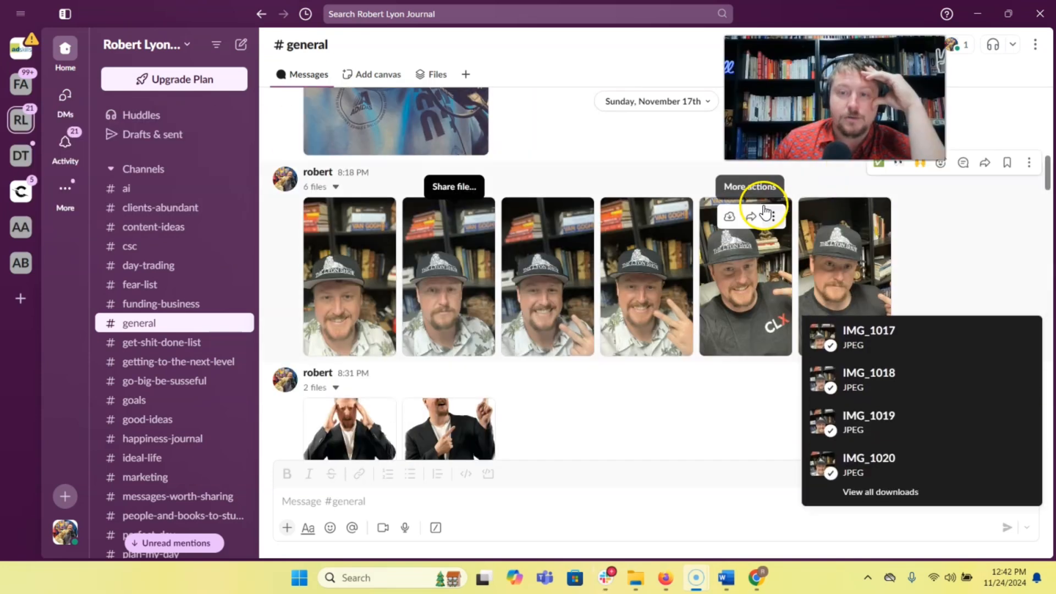
pyautogui.click(728, 216)
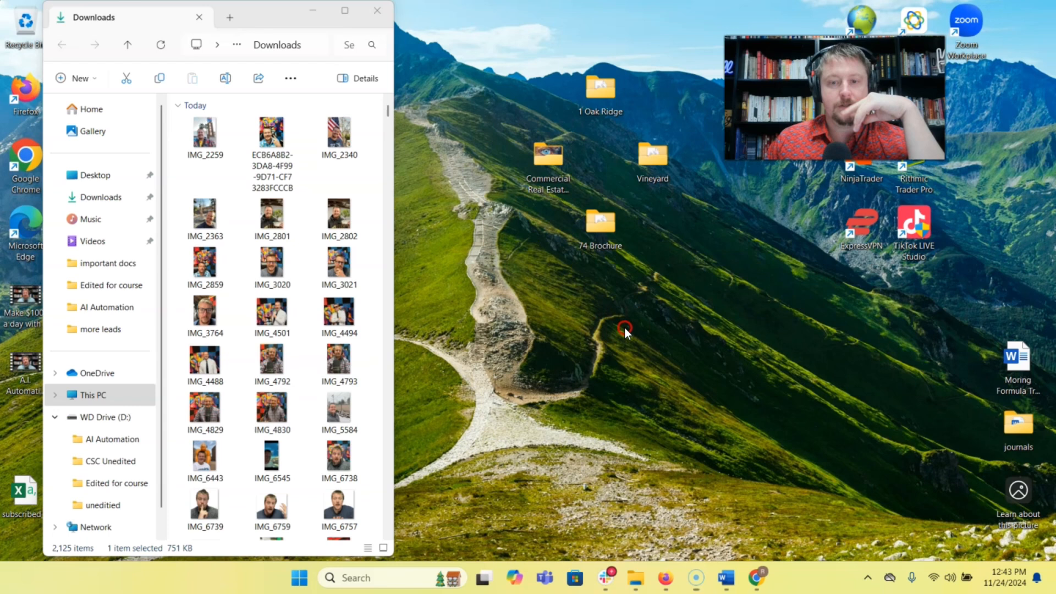
# Make a desktop folder named "pictures of romulus" for the downloaded photos, and delete IMG_9682 from it.
pyautogui.rightClick(625, 327)
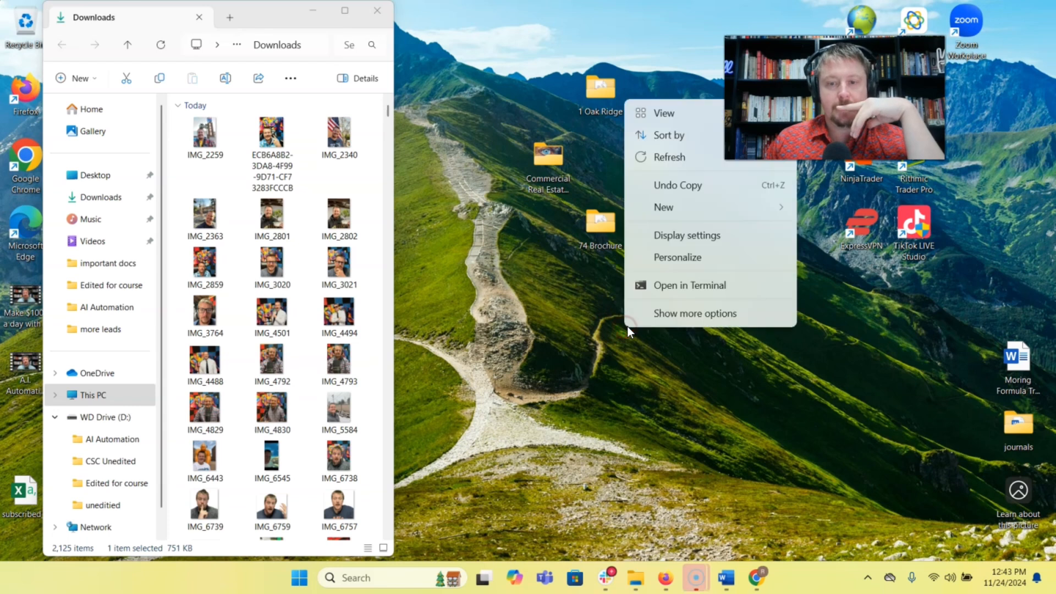
pyautogui.moveTo(714, 211)
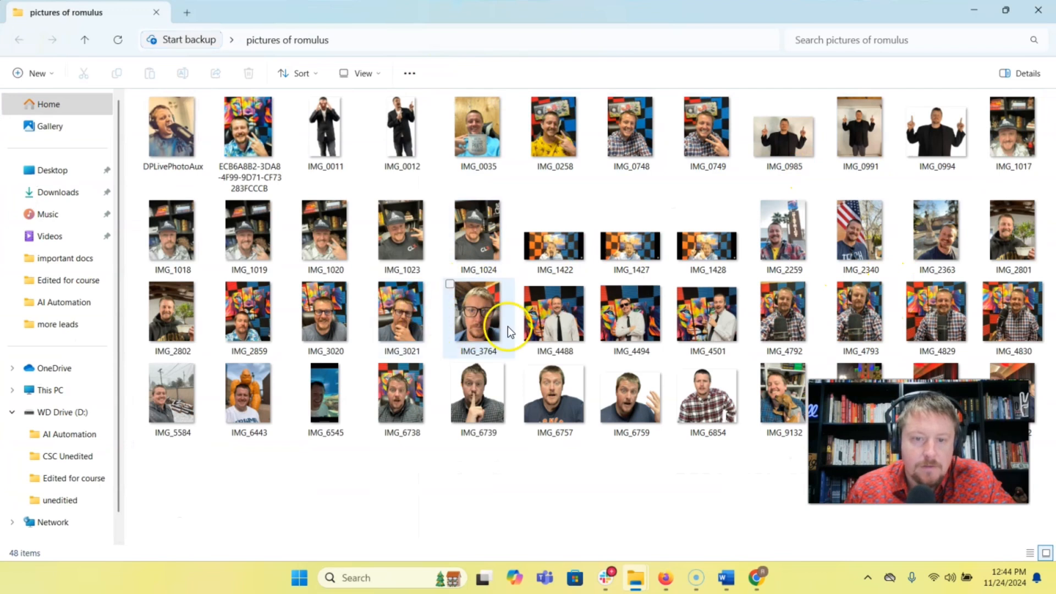
pyautogui.click(790, 398)
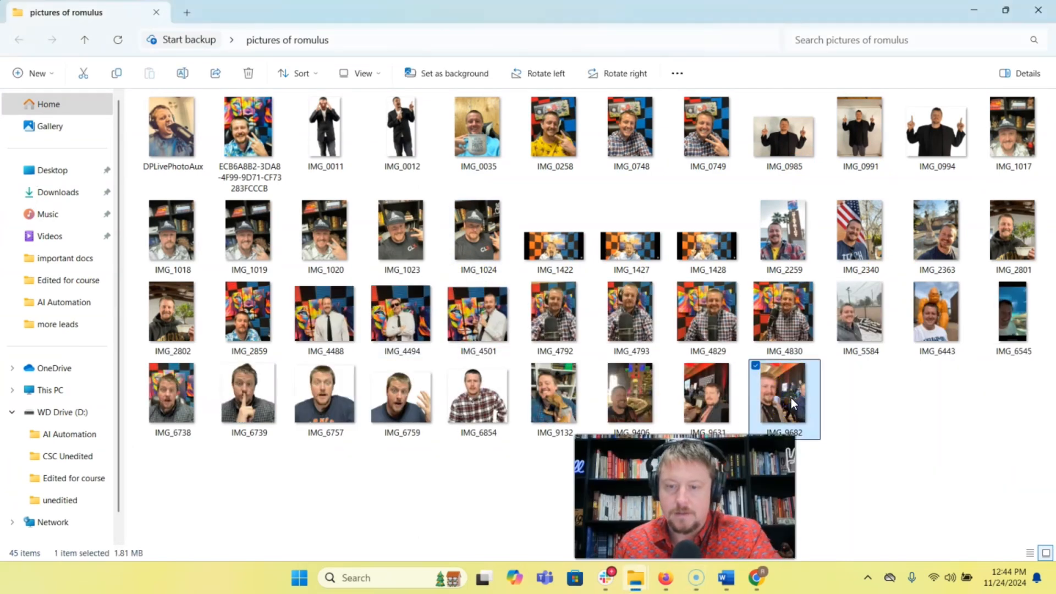
pyautogui.press('Delete')
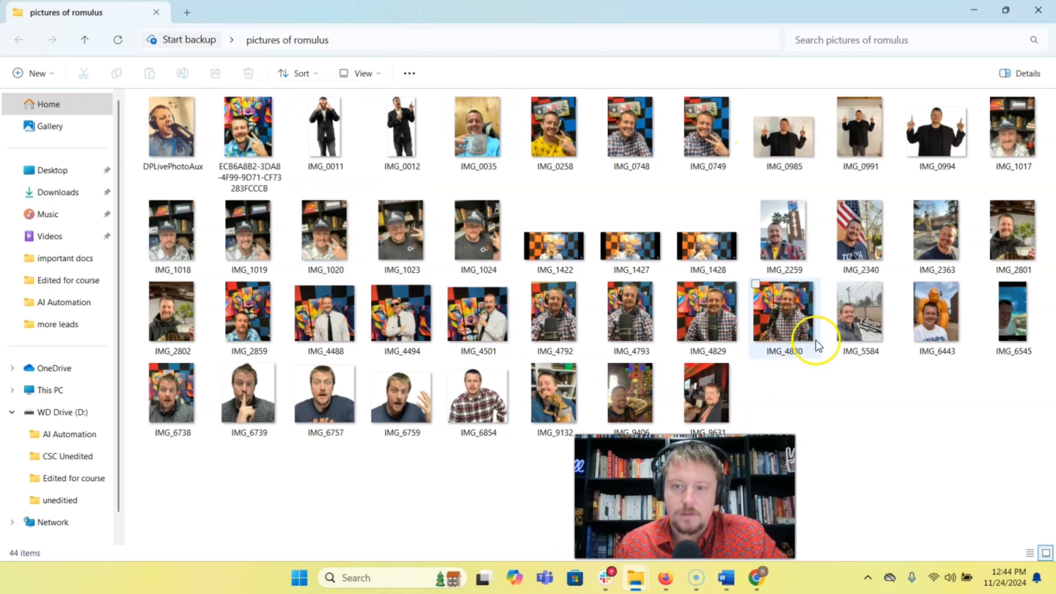
# Switch to the Replicate training form in the browser and copy the a_photo_of_ prefix from the images field description.
pyautogui.moveTo(684, 495); pyautogui.dragTo(885, 437)
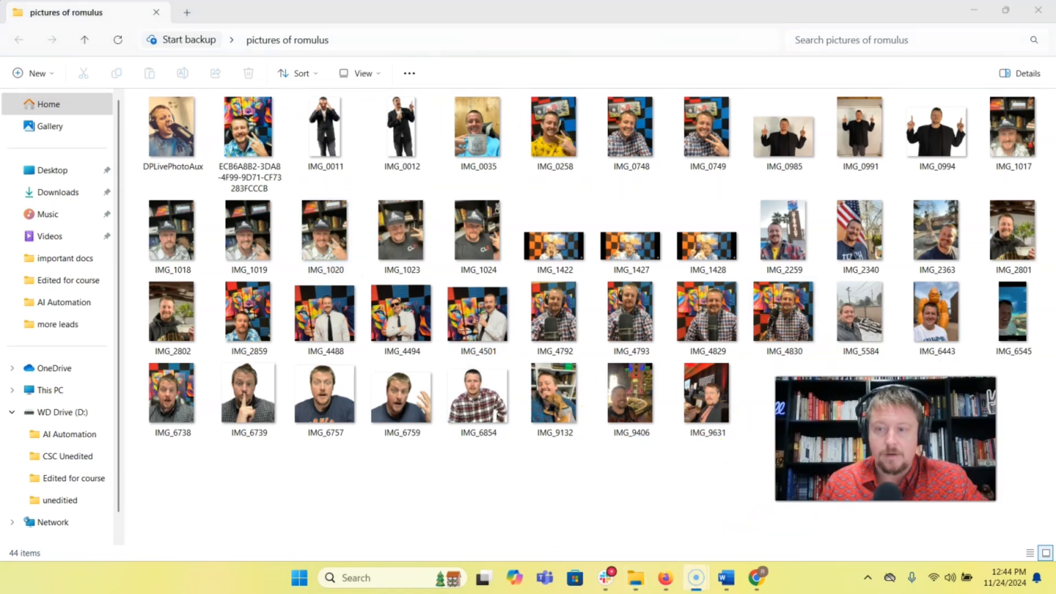
pyautogui.moveTo(663, 580)
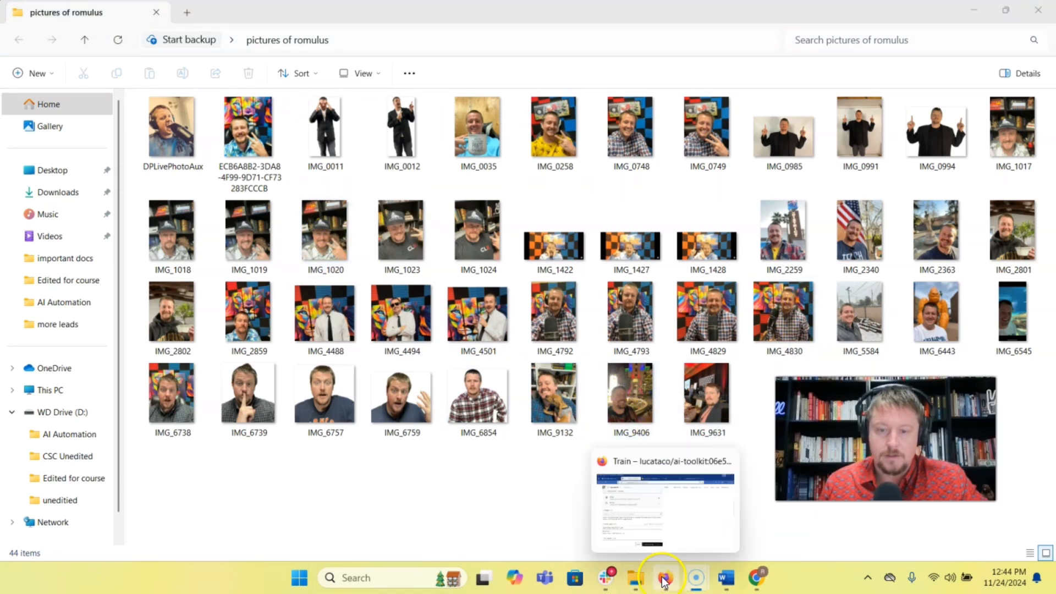
pyautogui.click(648, 529)
pyautogui.moveTo(43, 347); pyautogui.dragTo(92, 345)
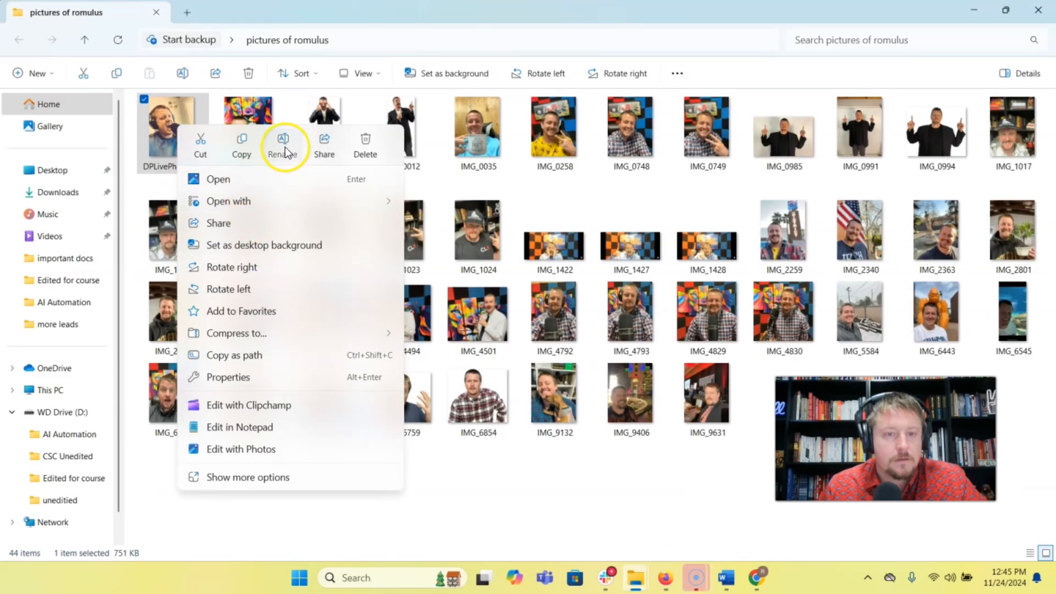
# Rename the DPLivePhotoAux picture in the romulus folder to a_photo_of_romulus(1).
pyautogui.click(284, 146)
pyautogui.write('a_photo_of_')
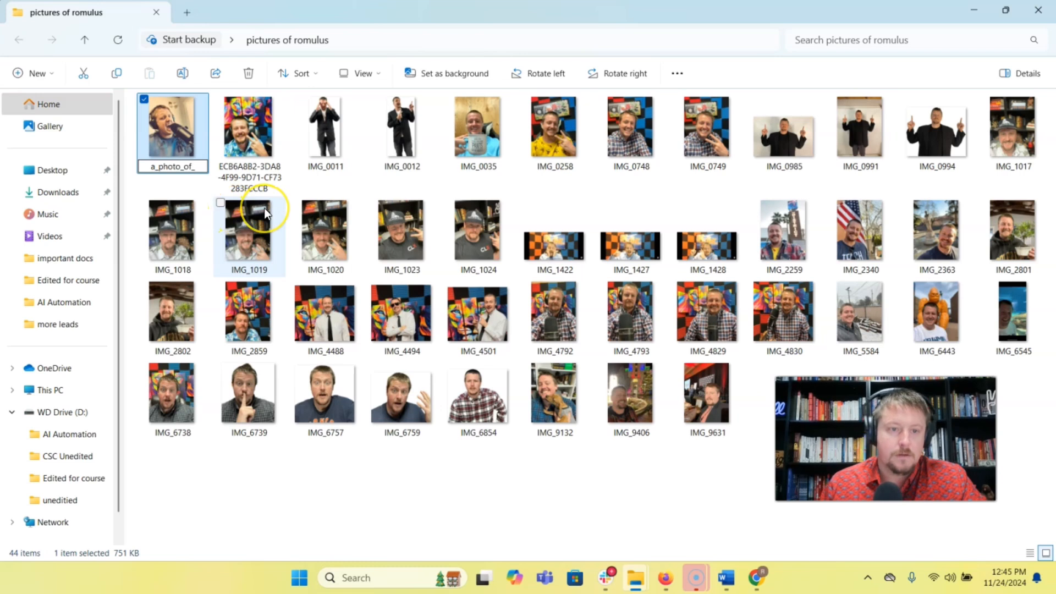
pyautogui.write('romulus')
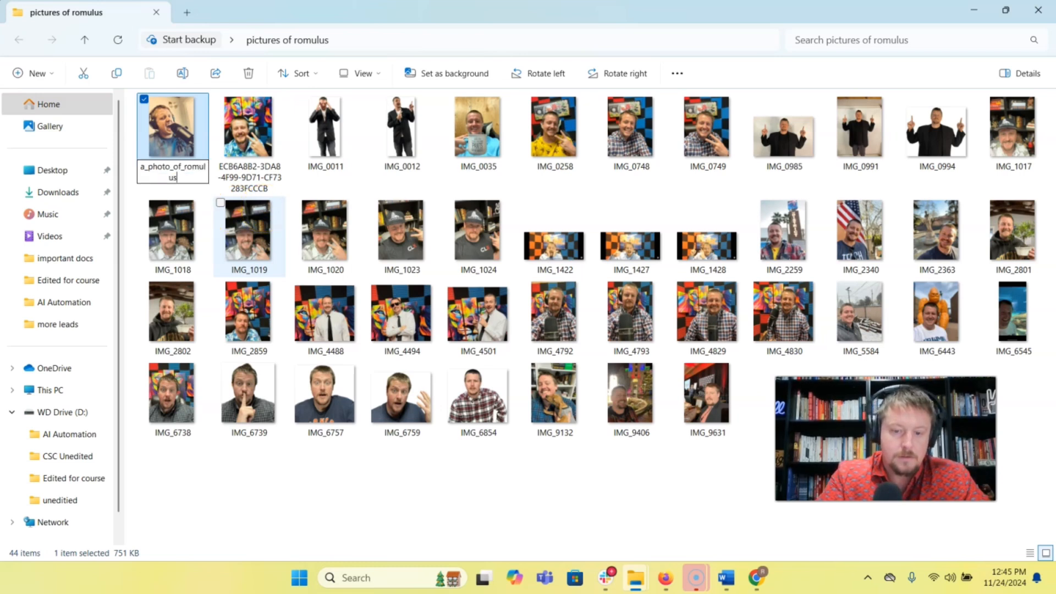
pyautogui.write('(1)')
pyautogui.press('Tab')
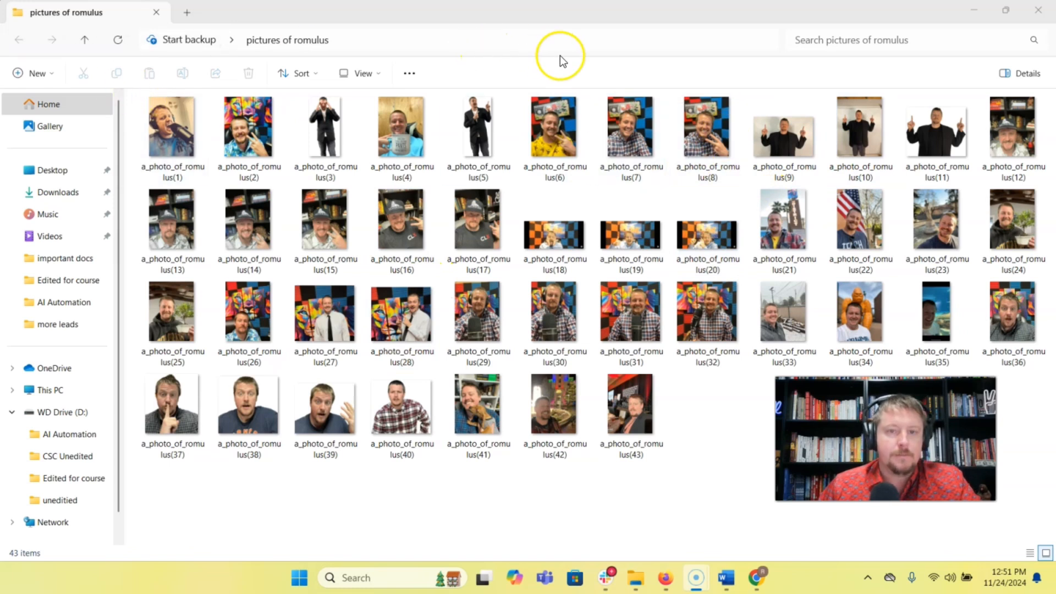
# Close the folder window and compress the "pictures of romulus" desktop folder to a ZIP file.
pyautogui.click(409, 74)
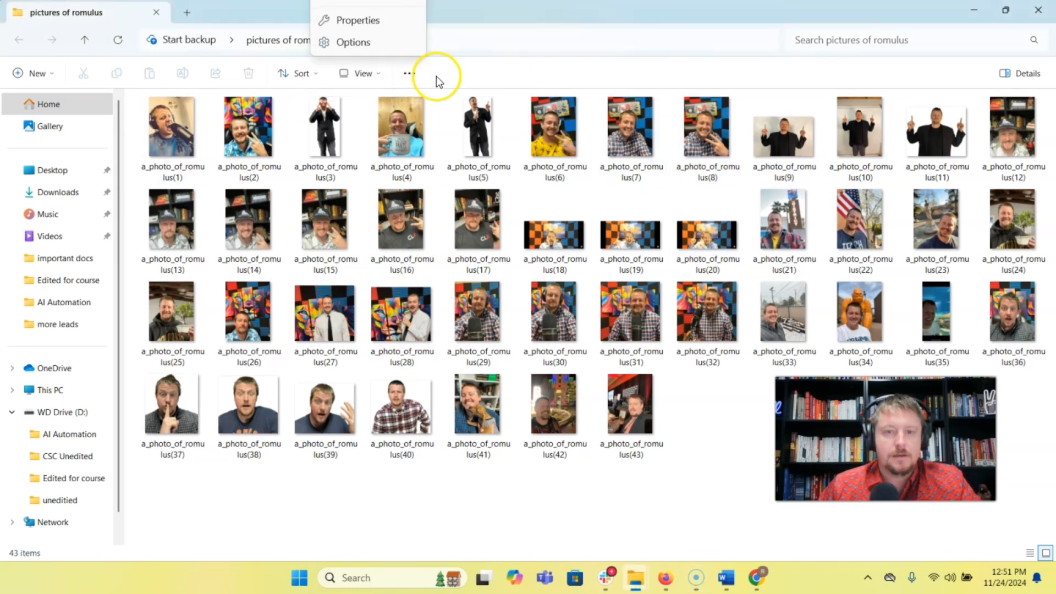
pyautogui.click(1038, 10)
pyautogui.rightClick(647, 385)
pyautogui.moveTo(721, 249)
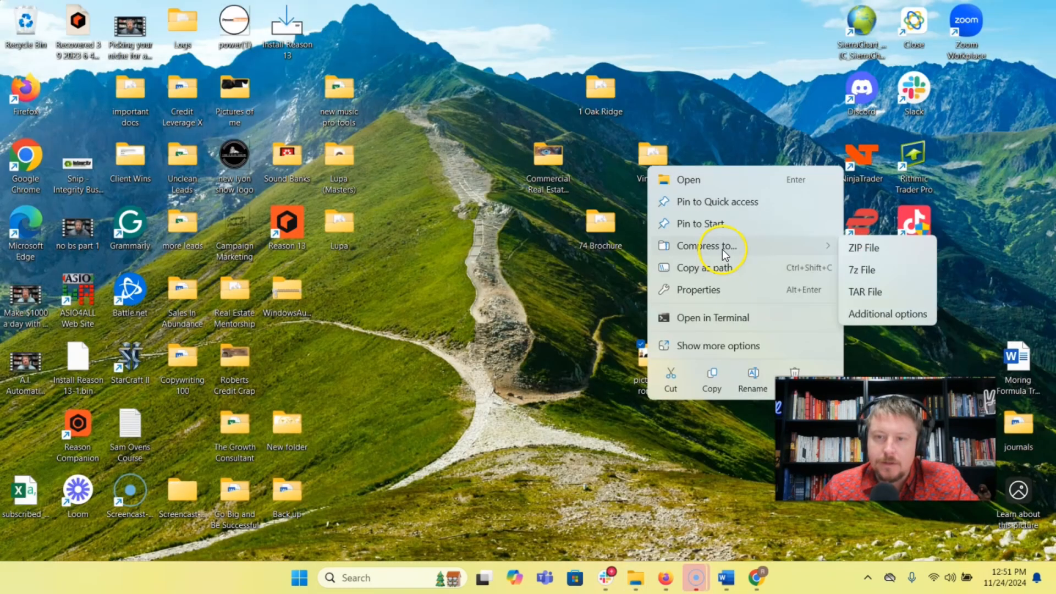
pyautogui.click(878, 246)
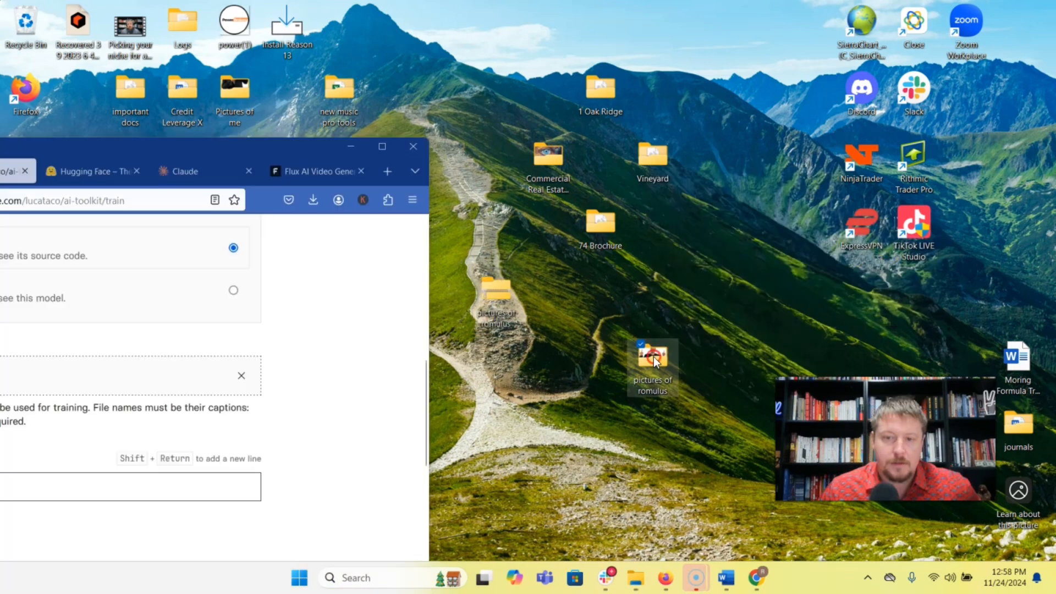
# Rename the "pictures of romulus" desktop folder to photos_of_romulus through its properties.
pyautogui.rightClick(654, 357)
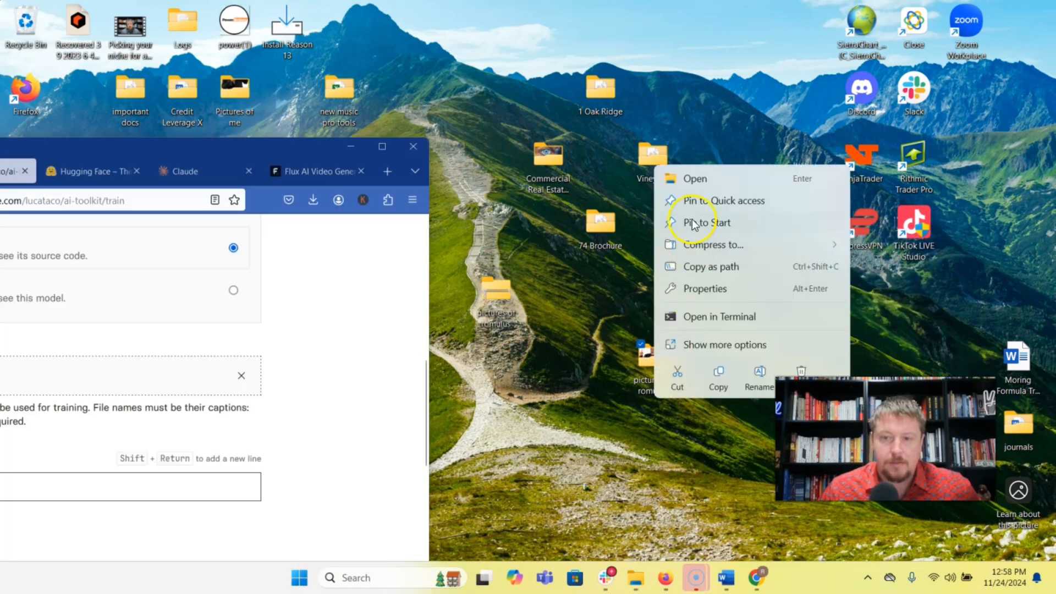
pyautogui.click(703, 289)
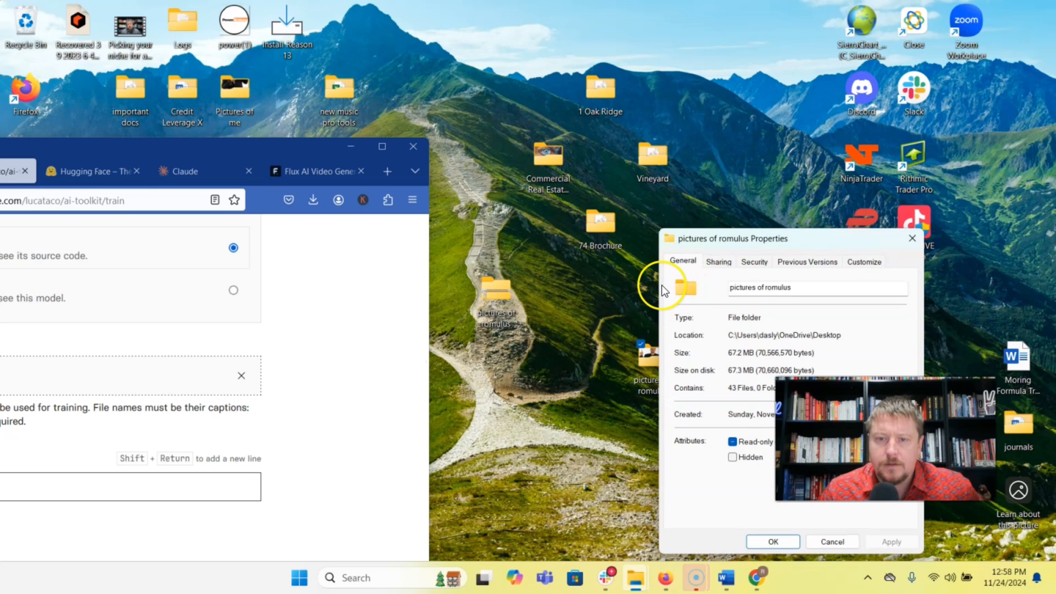
pyautogui.press('BackSpace')
pyautogui.press('BackSpace')
pyautogui.press('BackSpace')
pyautogui.press('BackSpace')
pyautogui.press('BackSpace')
pyautogui.press('BackSpace')
pyautogui.press('BackSpace')
pyautogui.press('BackSpace')
pyautogui.write('photos_of_')
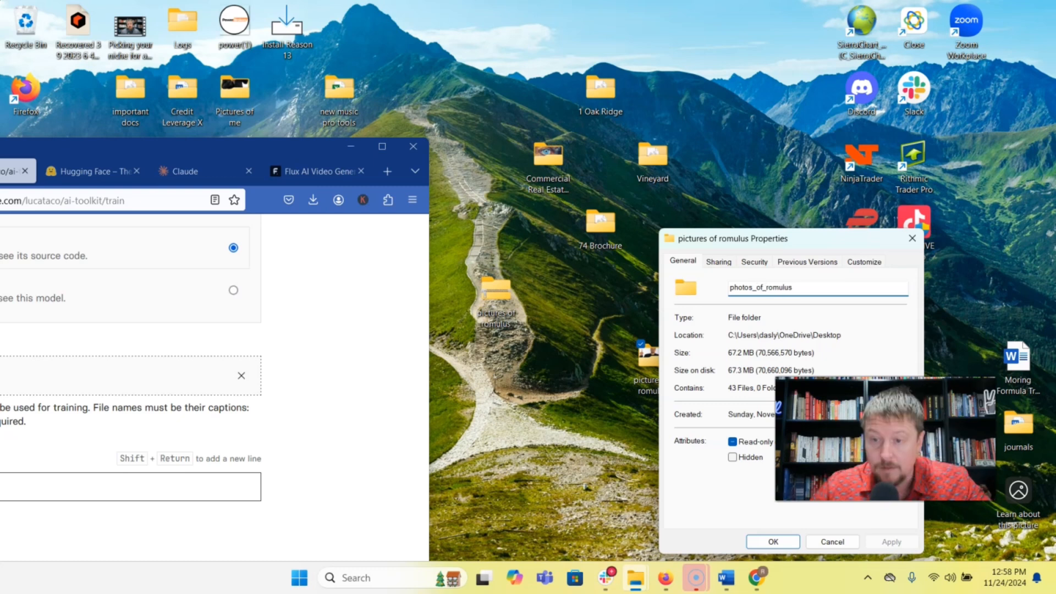
pyautogui.click(771, 543)
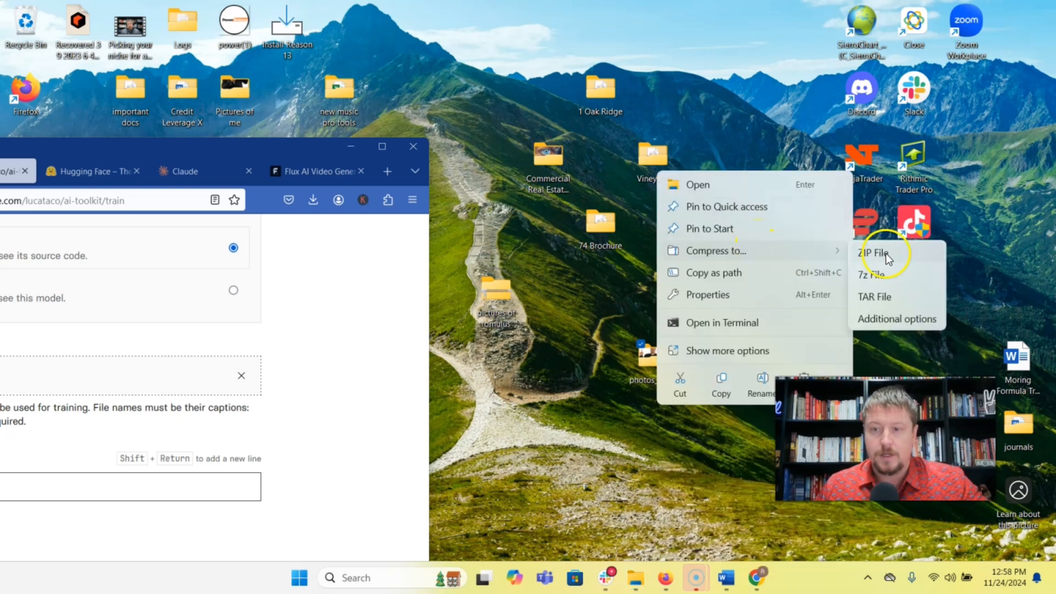
pyautogui.click(886, 253)
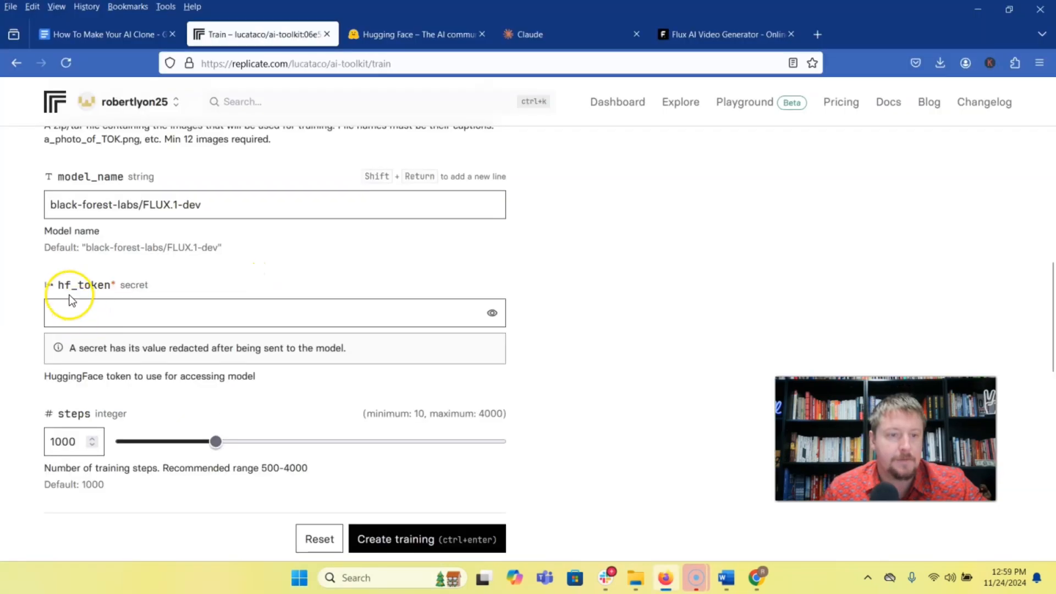
# Switch to the Hugging Face site and open its account sign-up.
pyautogui.click(389, 36)
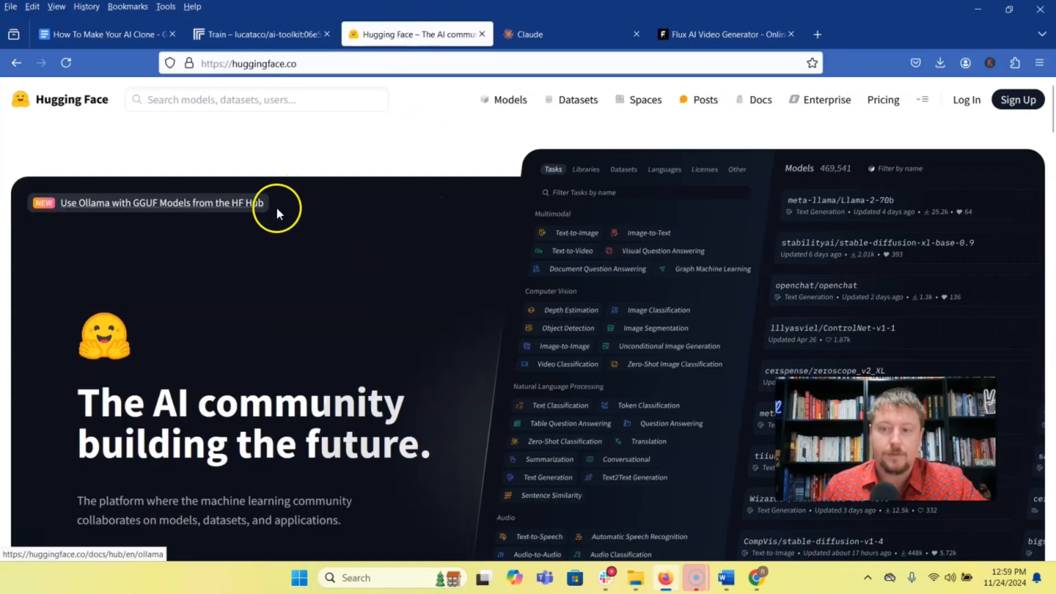
pyautogui.click(1018, 101)
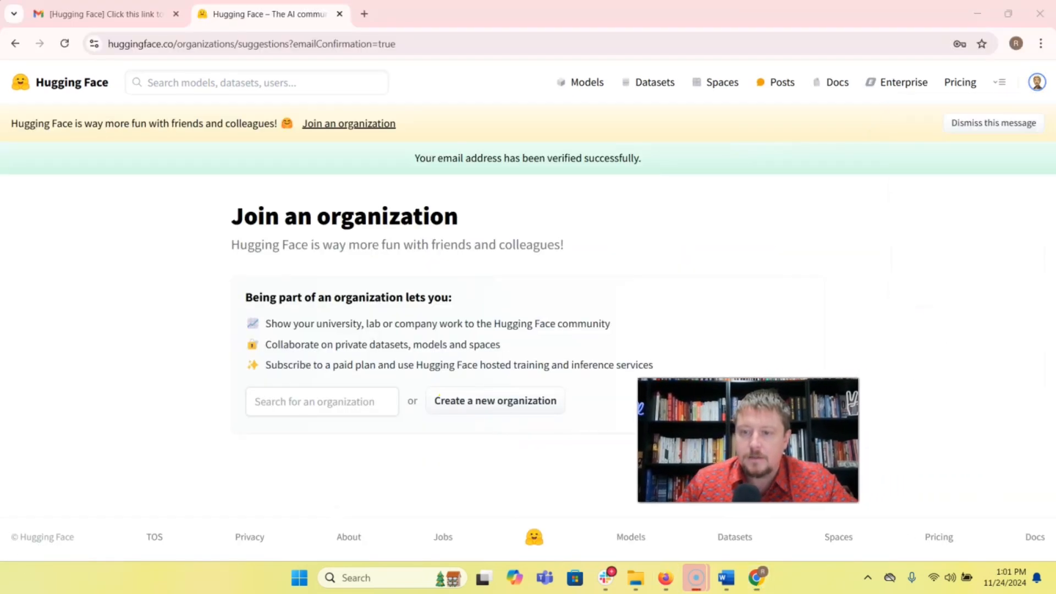
# Start a new fine-grained access token in the Hugging Face account settings and grant it repository, inference, webhook and collection permissions.
pyautogui.click(1034, 86)
pyautogui.click(933, 324)
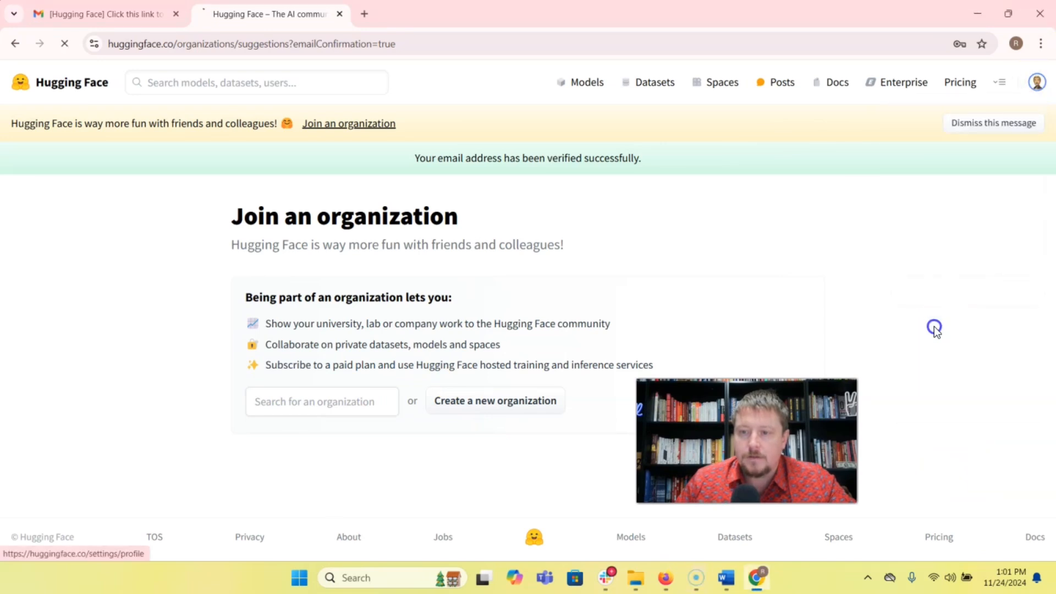
pyautogui.click(56, 384)
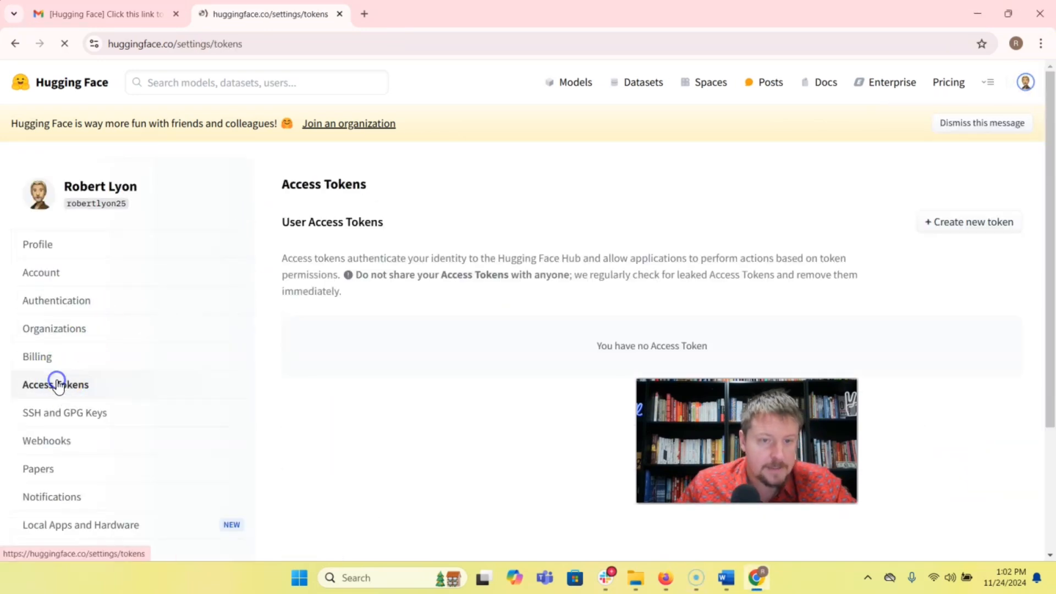
pyautogui.click(986, 225)
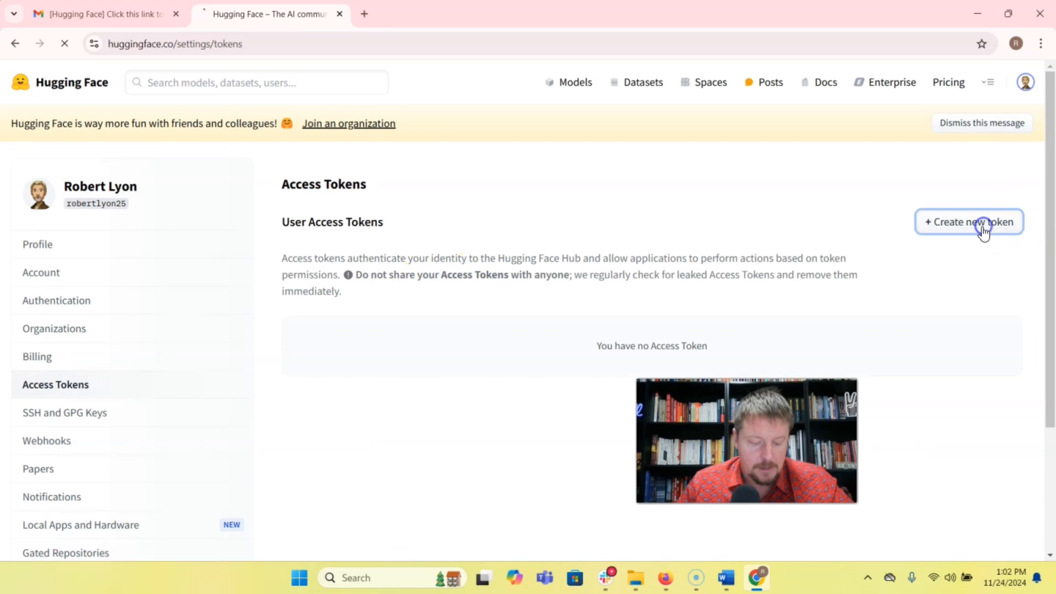
pyautogui.scroll(-4, 579, 337)
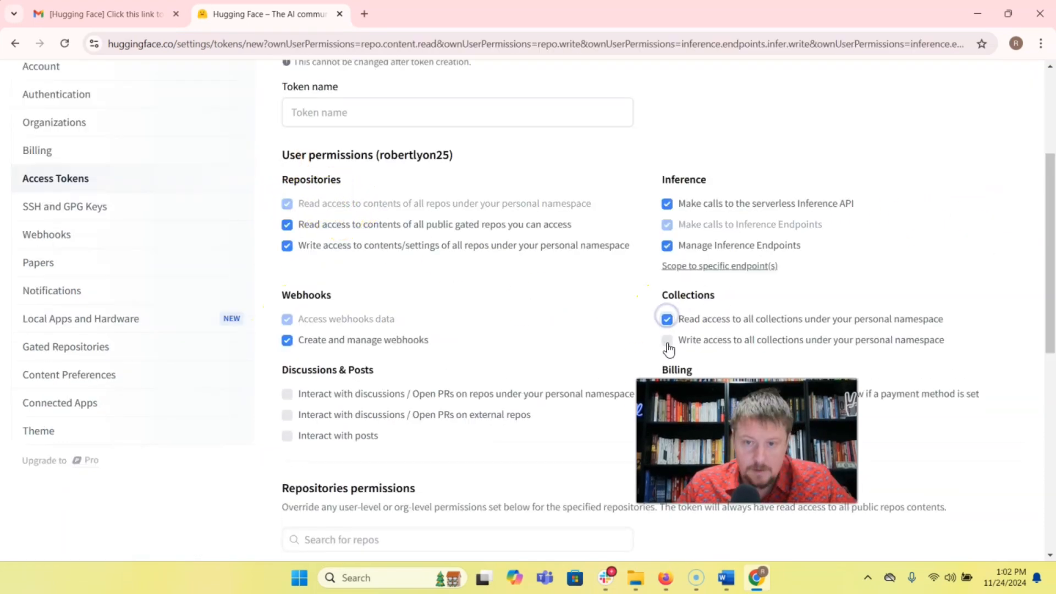
pyautogui.click(667, 340)
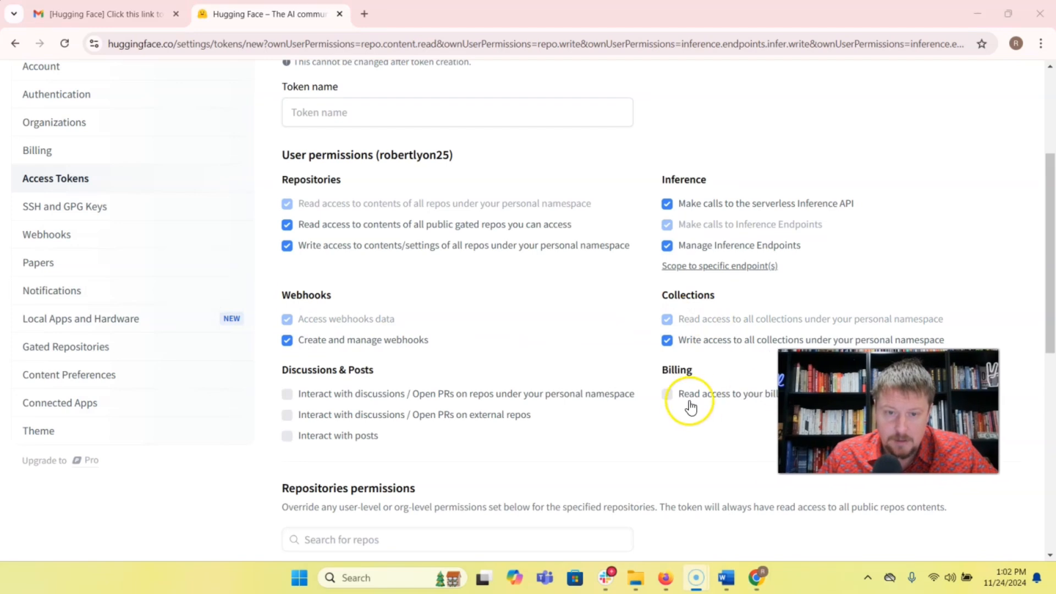
# Name the access token romulus and create it.
pyautogui.scroll(4, 358, 188)
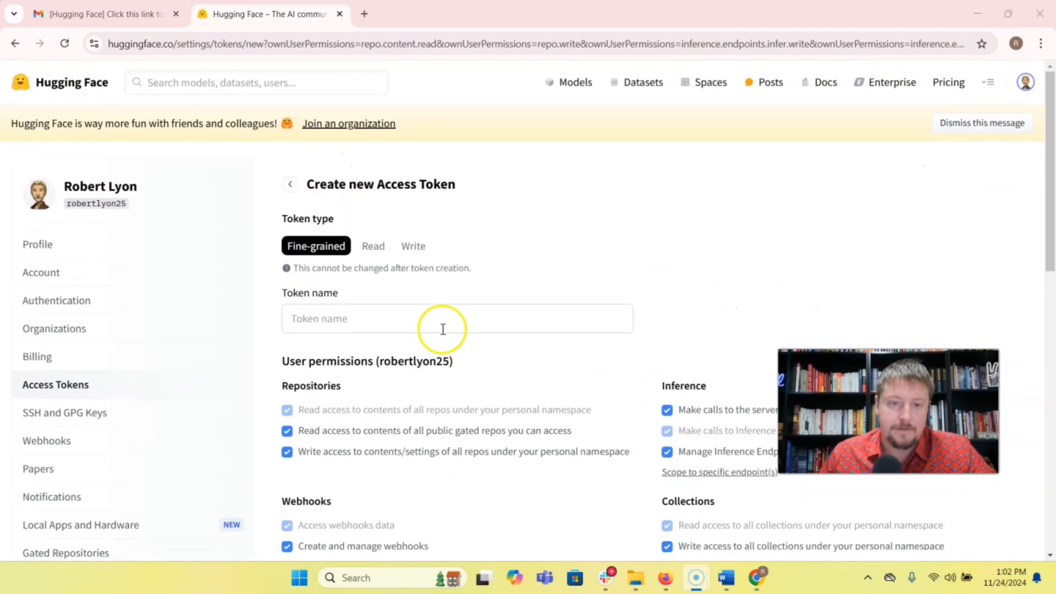
pyautogui.click(405, 314)
pyautogui.write('rom')
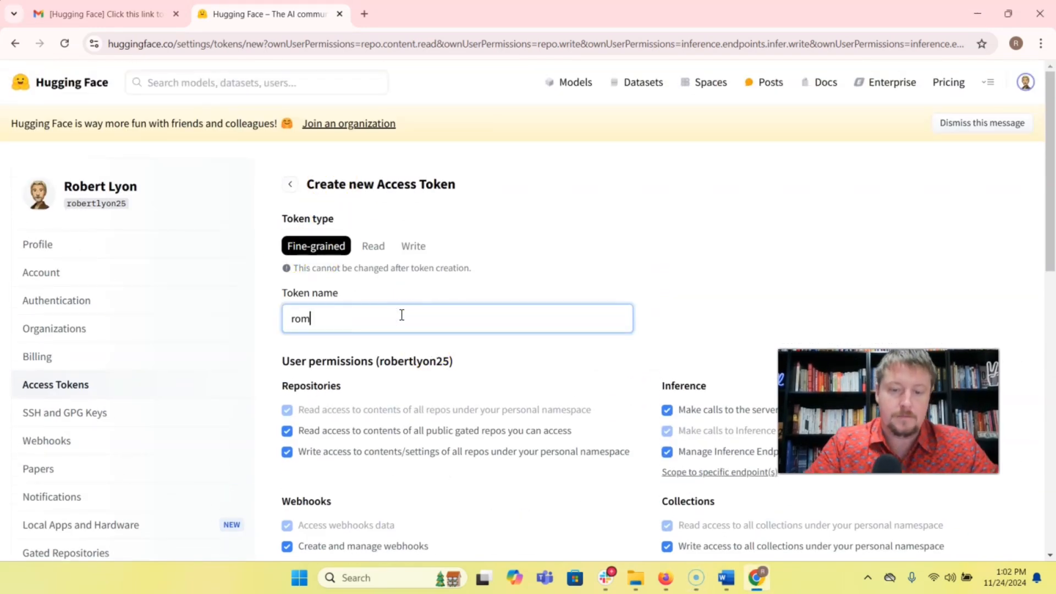
pyautogui.write('uluse')
pyautogui.press('BackSpace')
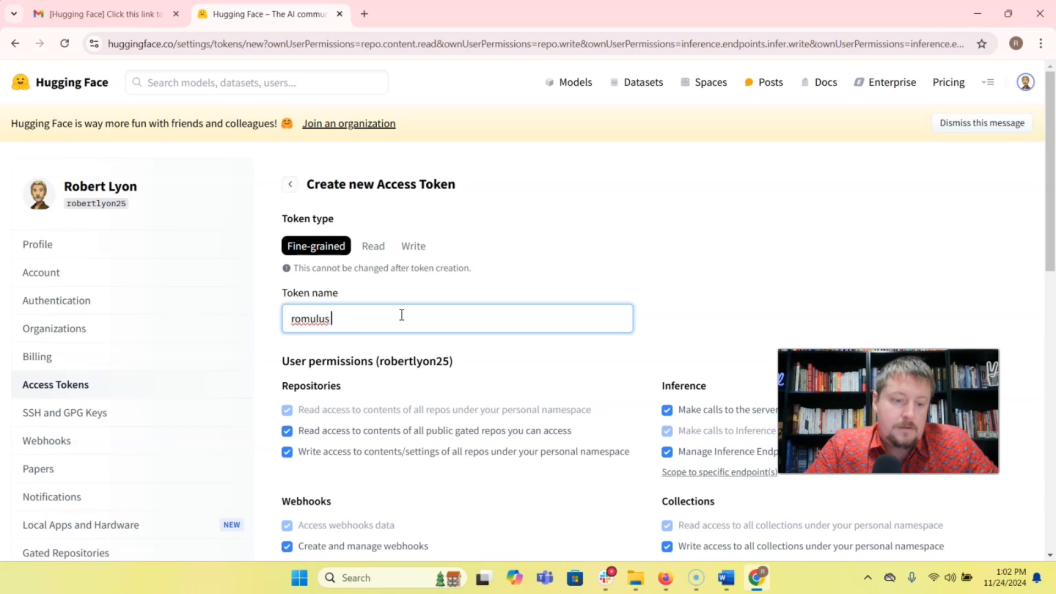
pyautogui.scroll(-10, 618, 255)
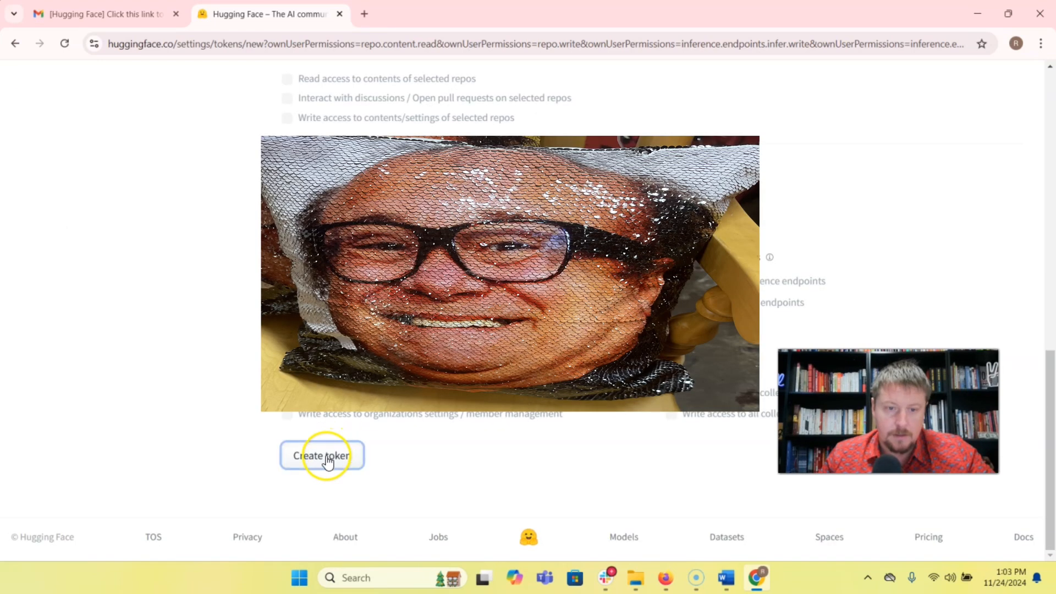
pyautogui.click(329, 461)
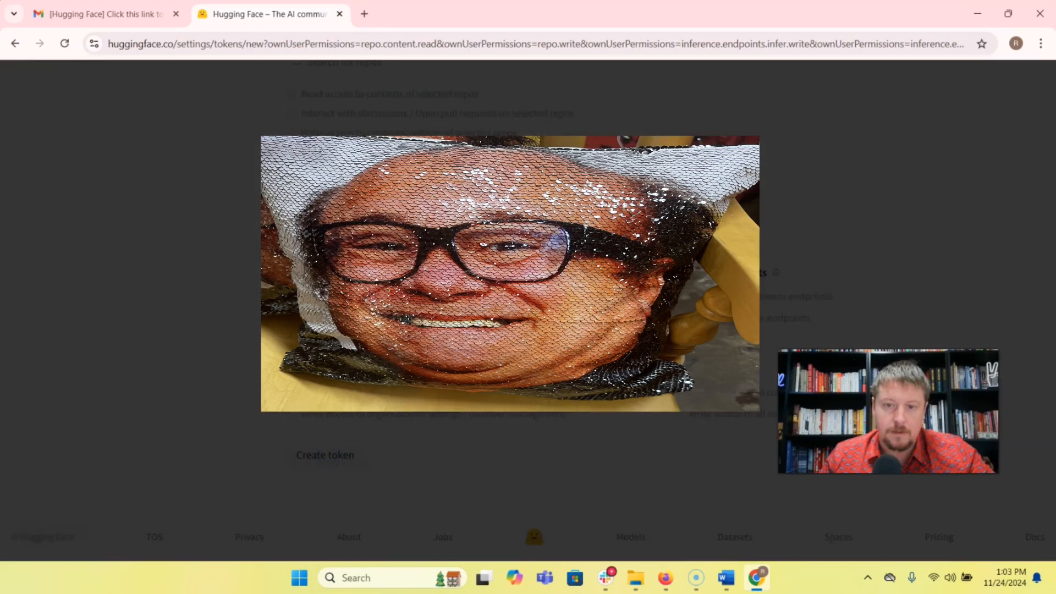
# Switch back to the Replicate training form in Firefox and paste the Hugging Face token into the hf_token field.
pyautogui.click(665, 577)
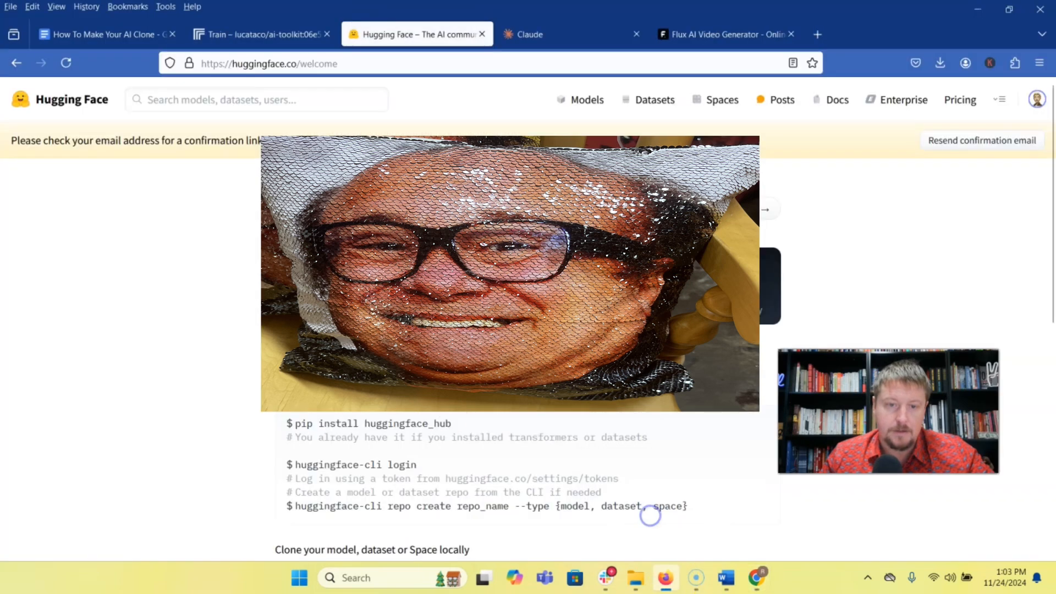
pyautogui.click(273, 34)
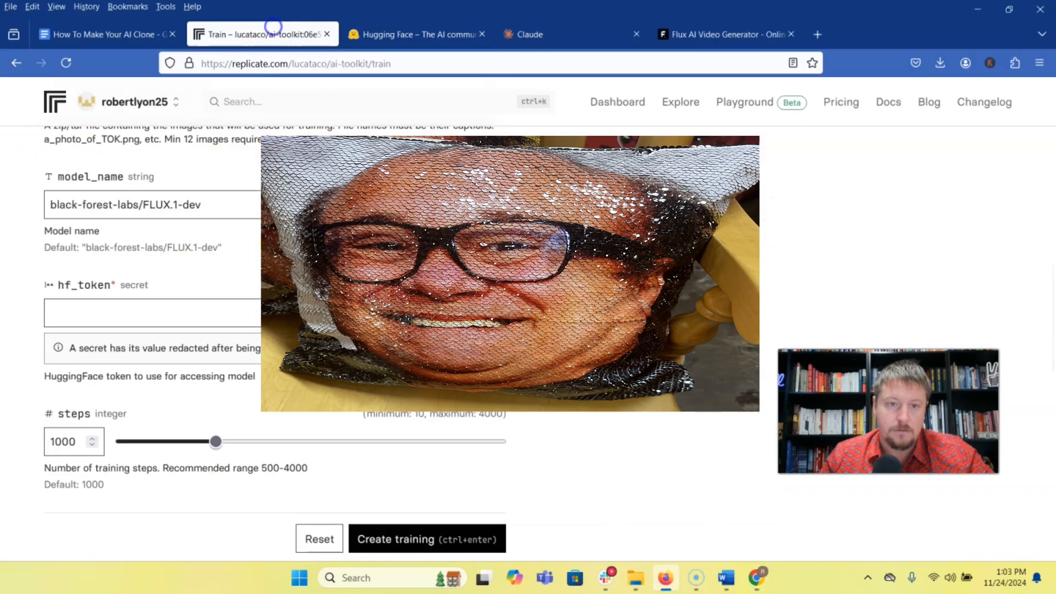
pyautogui.click(97, 315)
pyautogui.hotkey('ctrl', 'v')
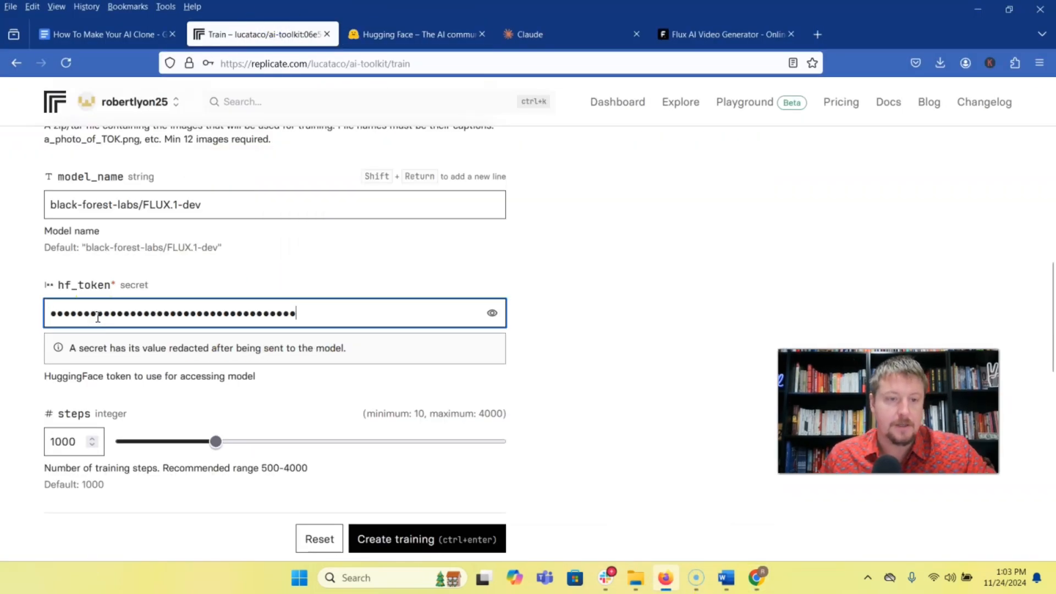
# Fill in the training form's repo_id with the account's username followed by /romulus.
pyautogui.scroll(-12, 208, 276)
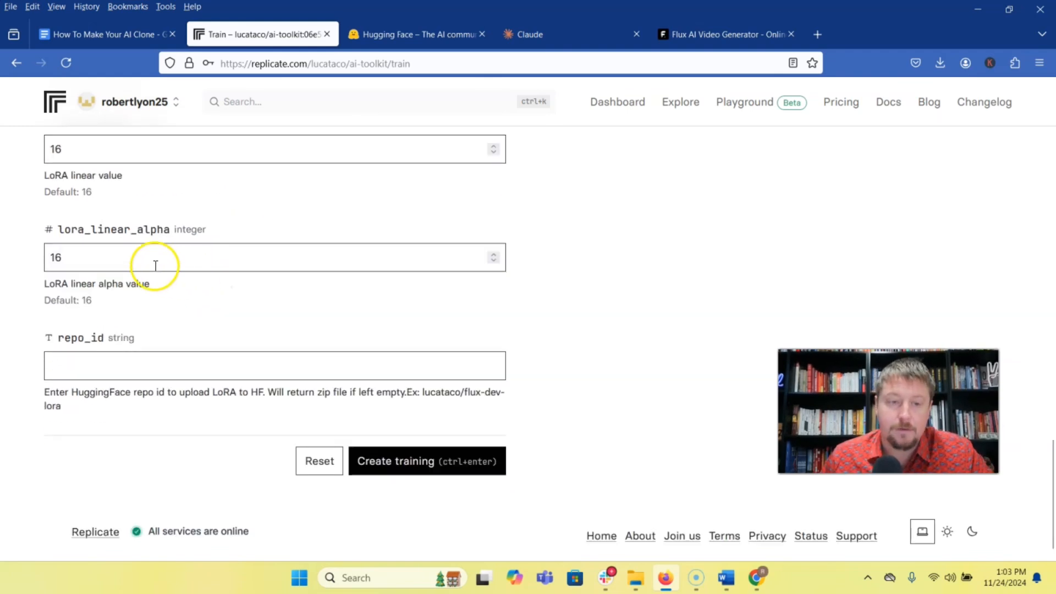
pyautogui.scroll(10, 154, 264)
pyautogui.scroll(2, 110, 258)
pyautogui.scroll(-12, 107, 259)
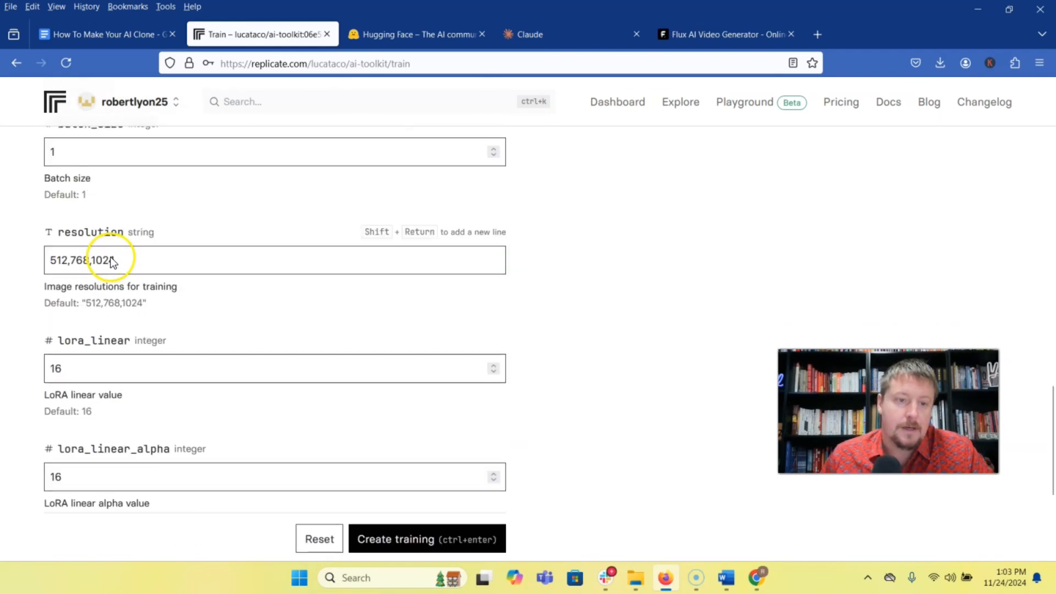
pyautogui.click(78, 367)
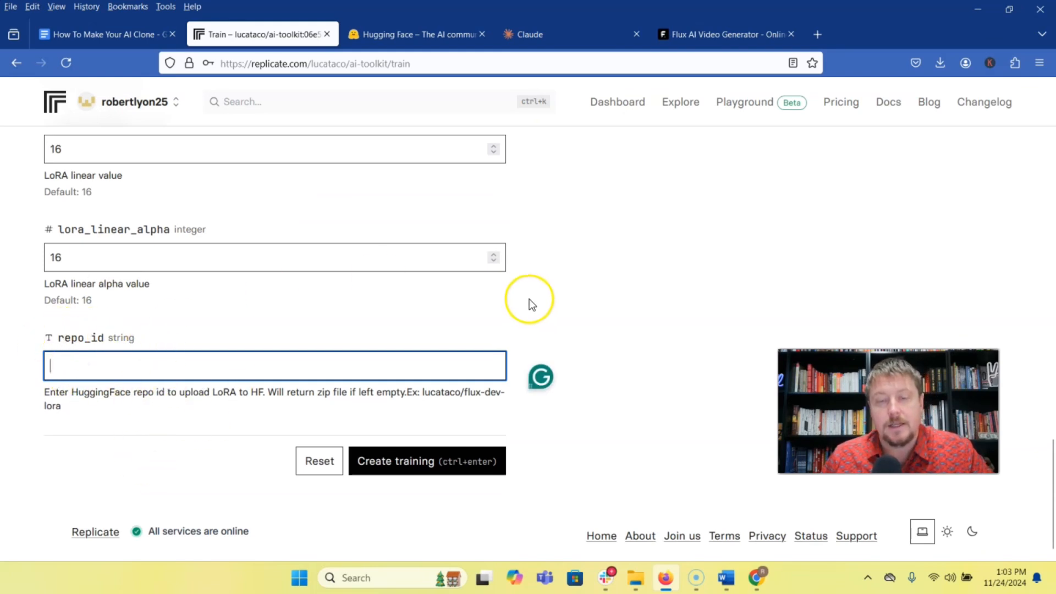
pyautogui.scroll(-1, 352, 275)
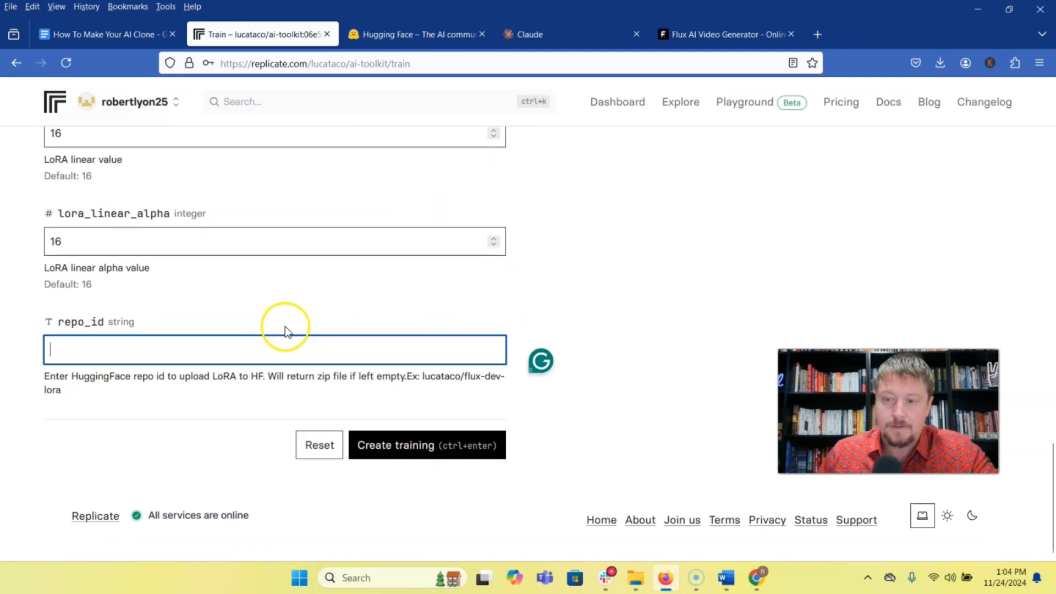
pyautogui.moveTo(424, 380); pyautogui.dragTo(487, 393)
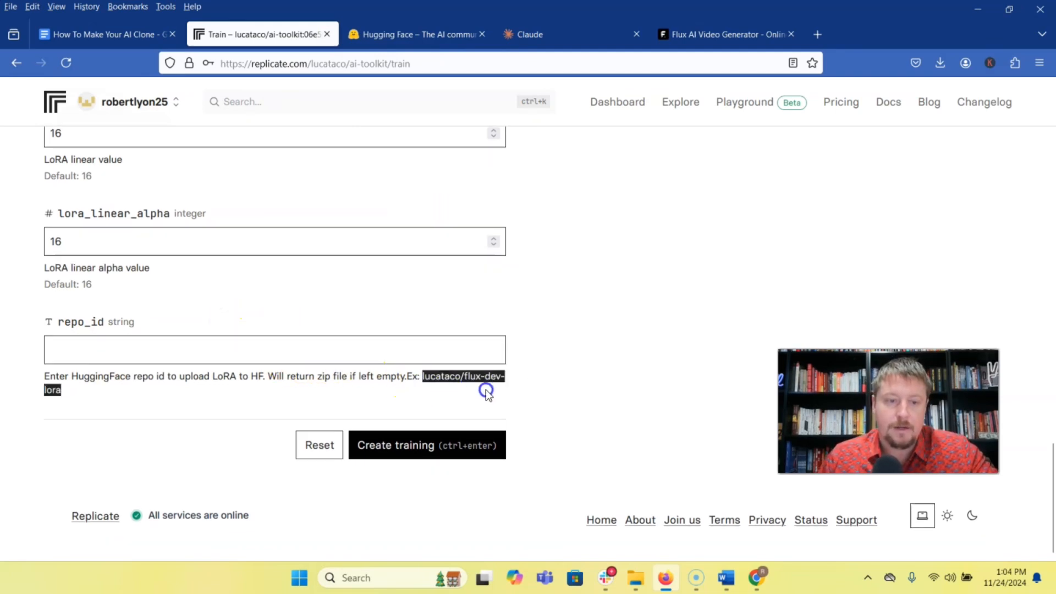
pyautogui.click(360, 345)
pyautogui.write('robertlyon25/romulus')
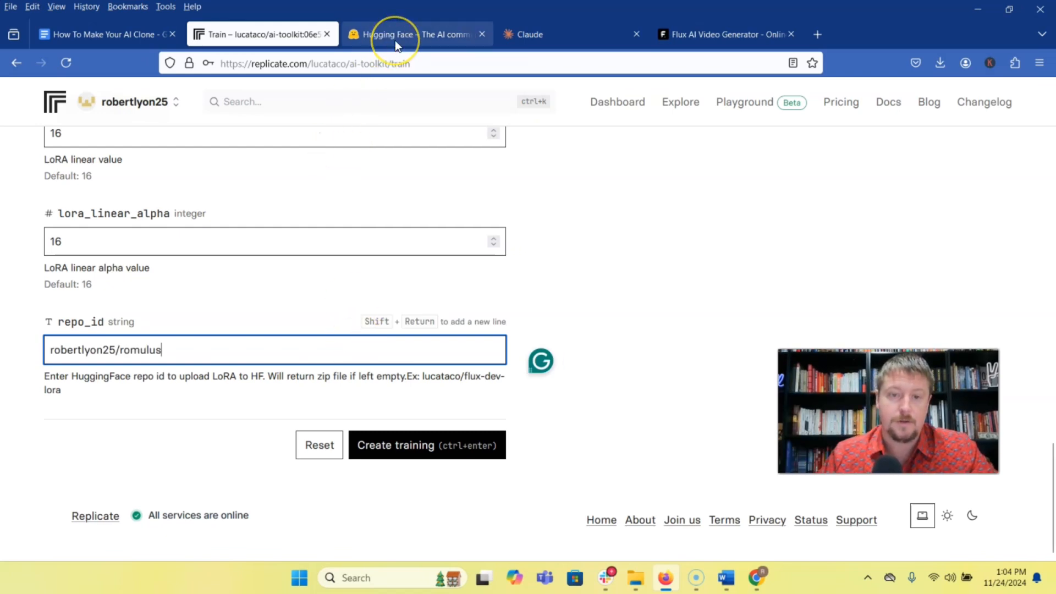
# Create a new public model repository named romulus on Hugging Face, leaving the license empty.
pyautogui.click(424, 34)
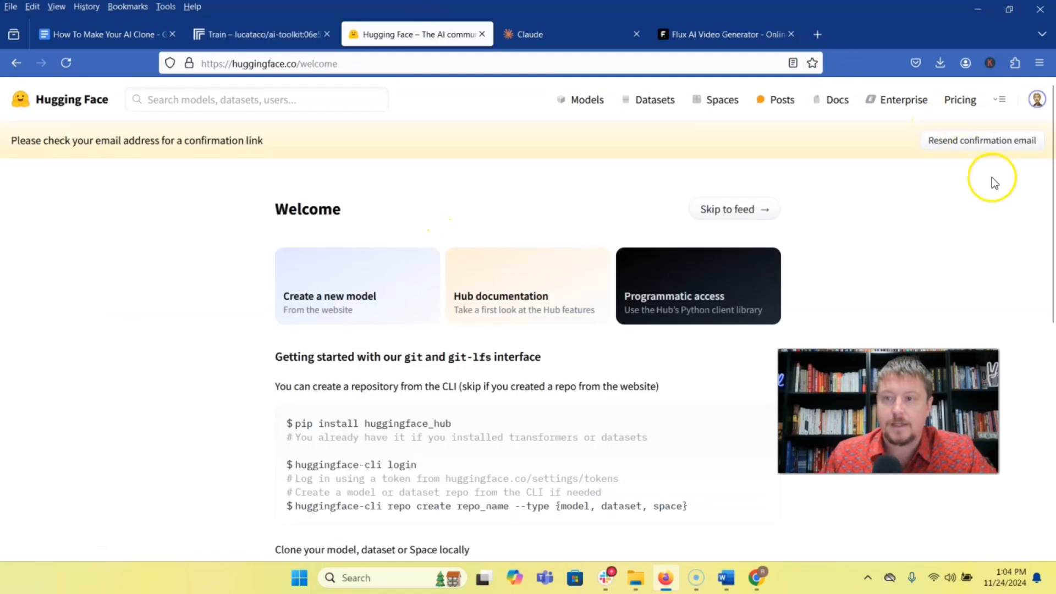
pyautogui.click(1037, 99)
pyautogui.click(914, 203)
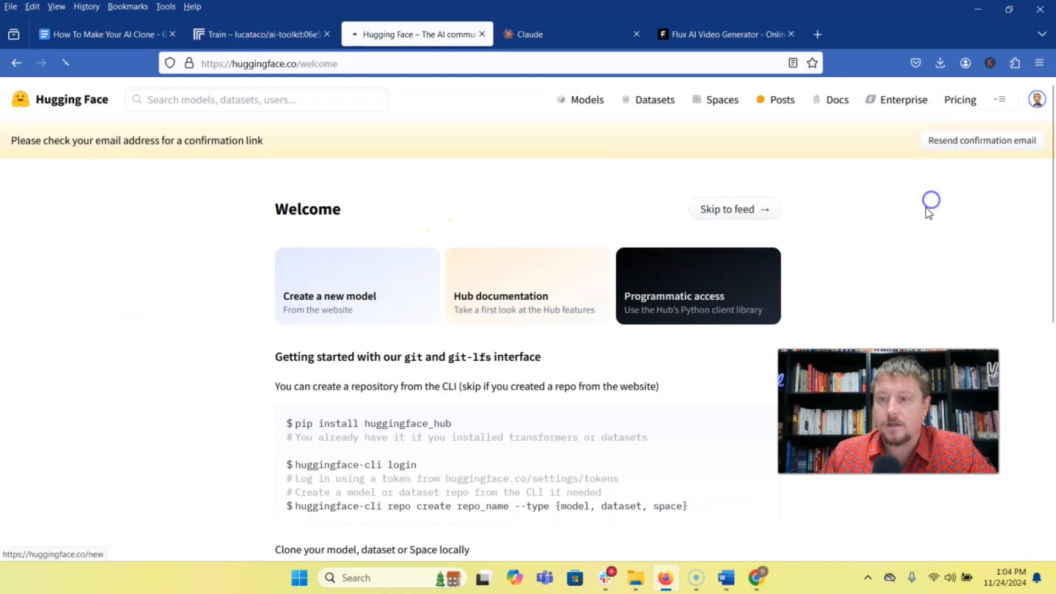
pyautogui.click(525, 316)
pyautogui.write('romulus')
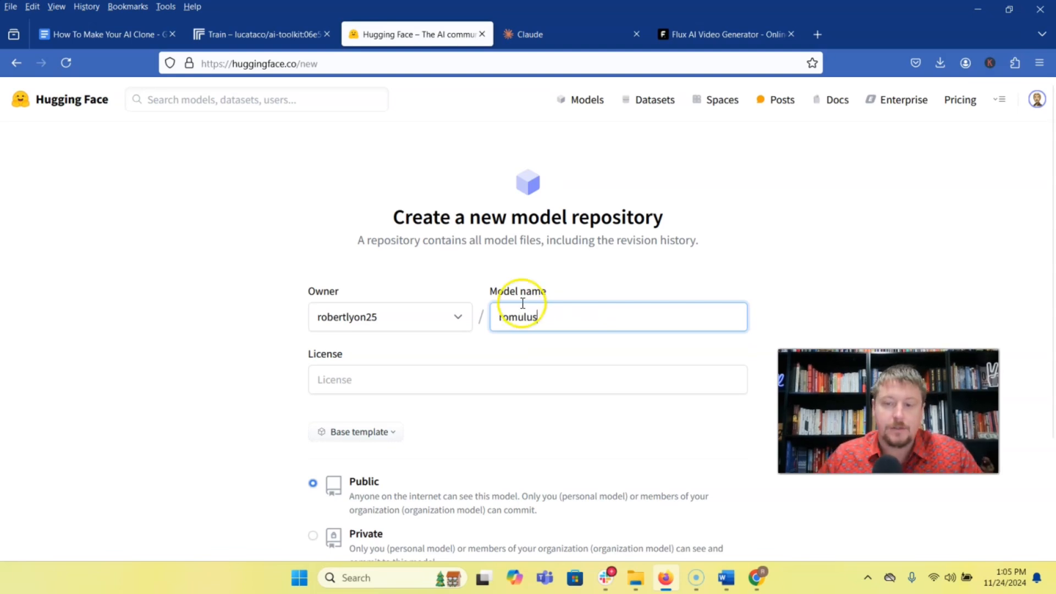
pyautogui.scroll(-3, 511, 259)
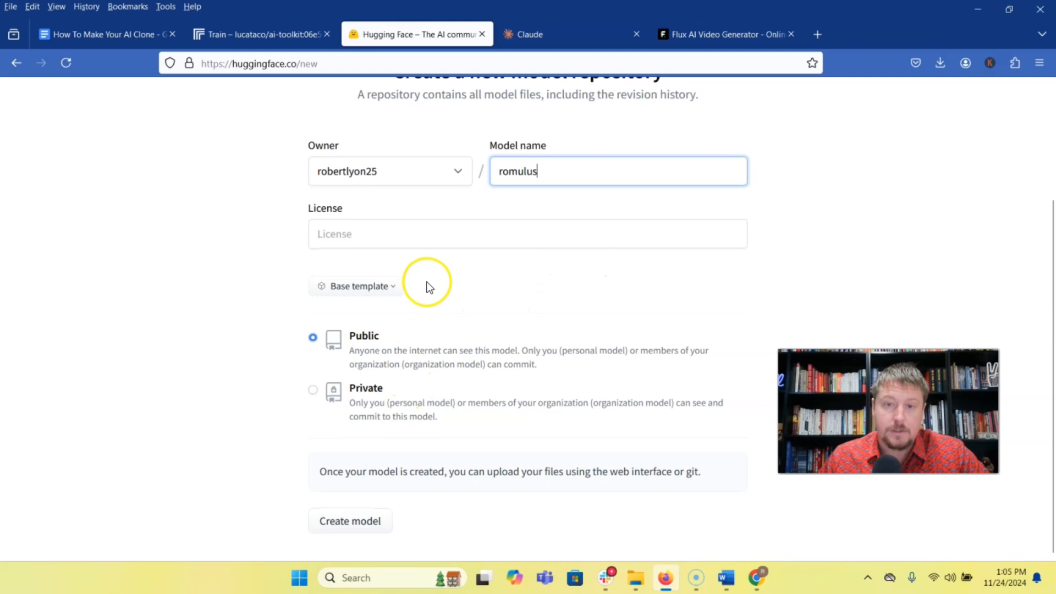
pyautogui.click(347, 526)
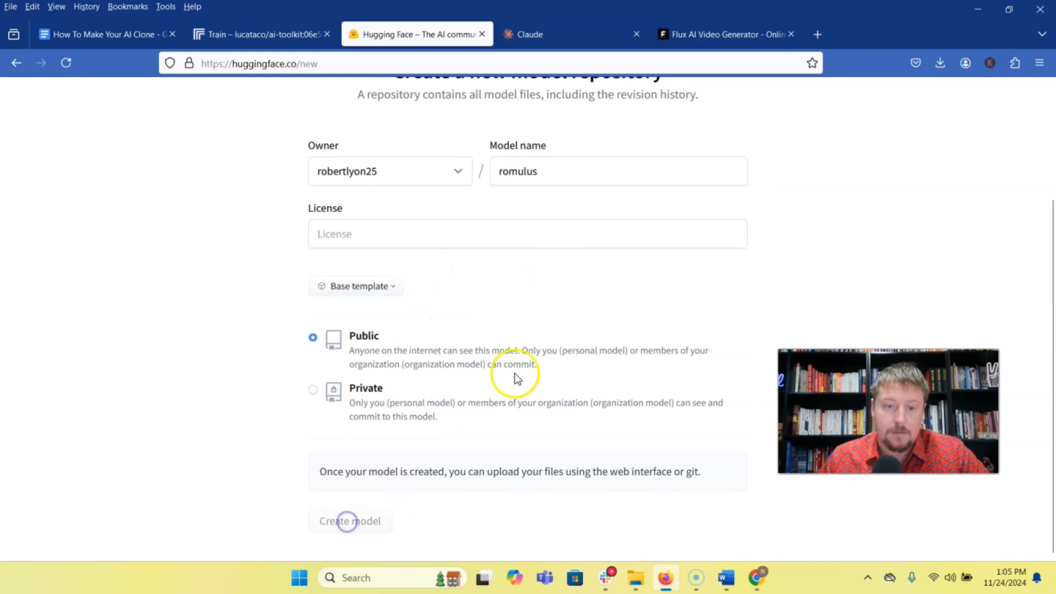
# Submit the training from the Replicate form and start setting up billing for the Replicate account.
pyautogui.click(236, 34)
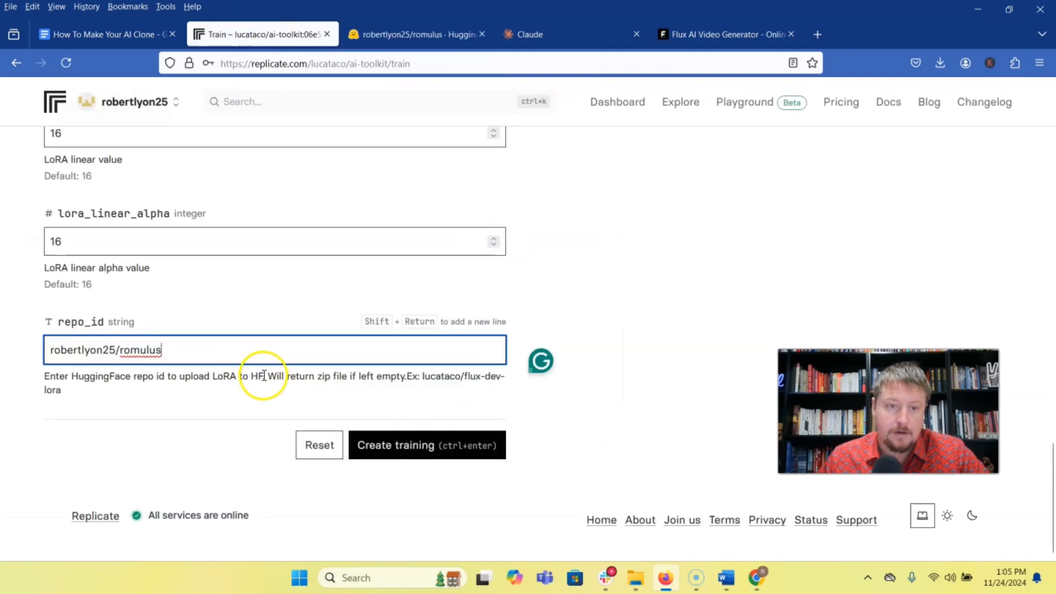
pyautogui.click(401, 443)
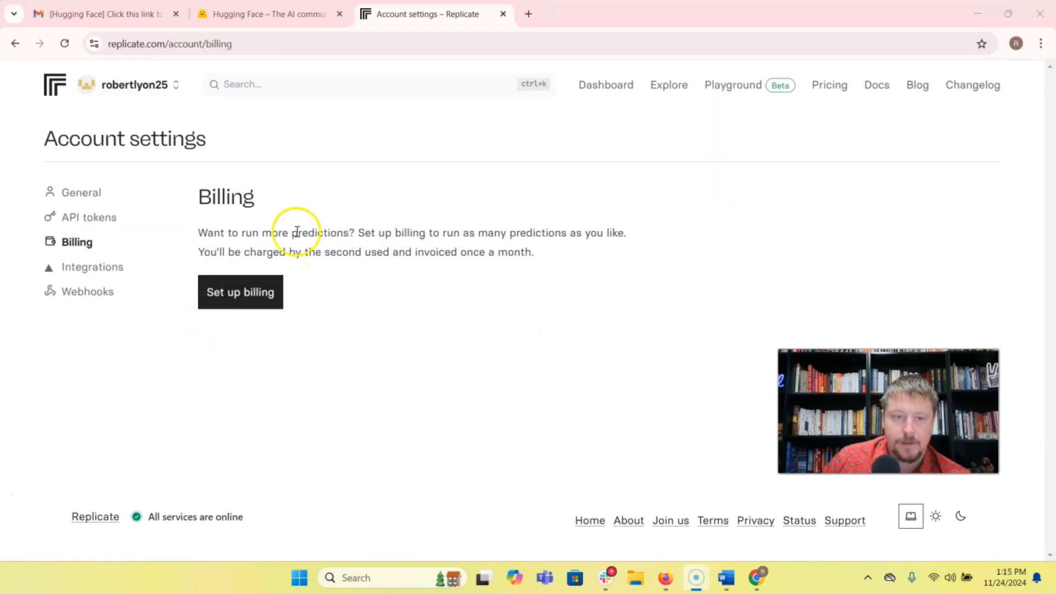
pyautogui.click(242, 302)
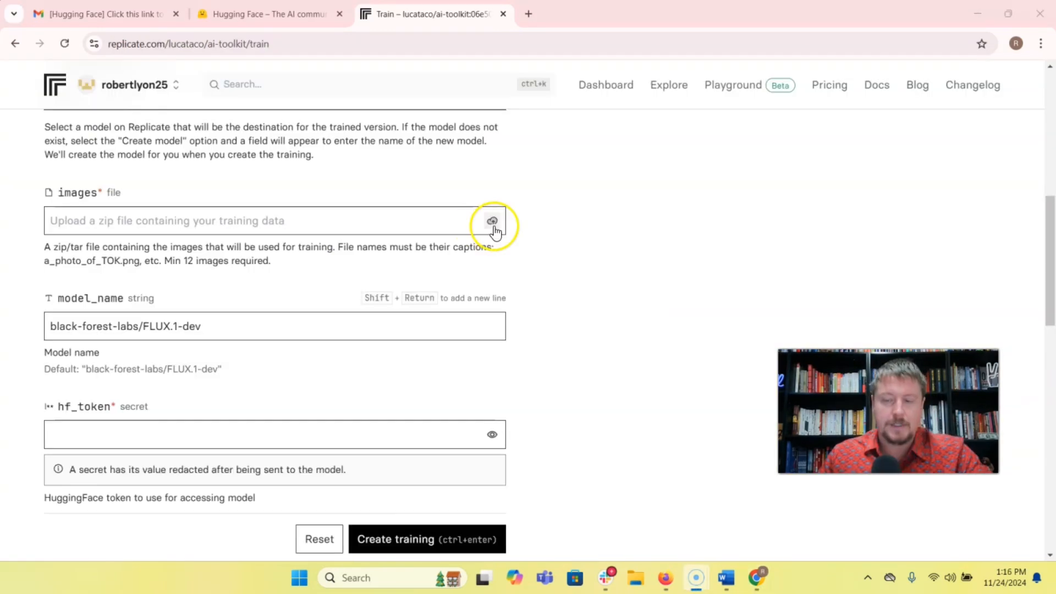
# Check that the training destination is the romulus model and choose the photo ZIP file for the images field.
pyautogui.scroll(10, 513, 243)
pyautogui.scroll(-5, 330, 275)
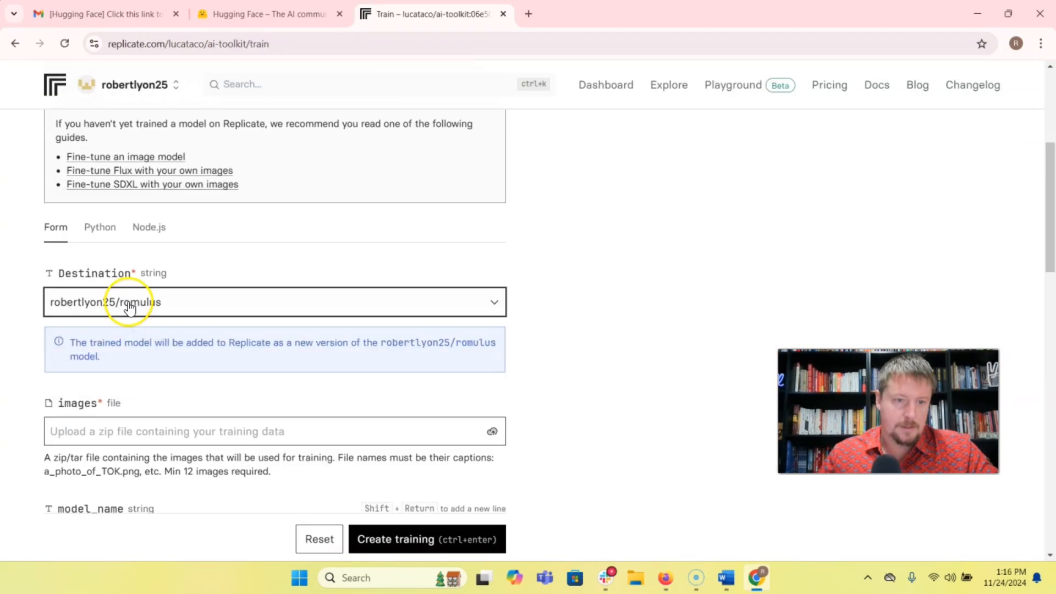
pyautogui.scroll(-3, 153, 294)
pyautogui.click(154, 295)
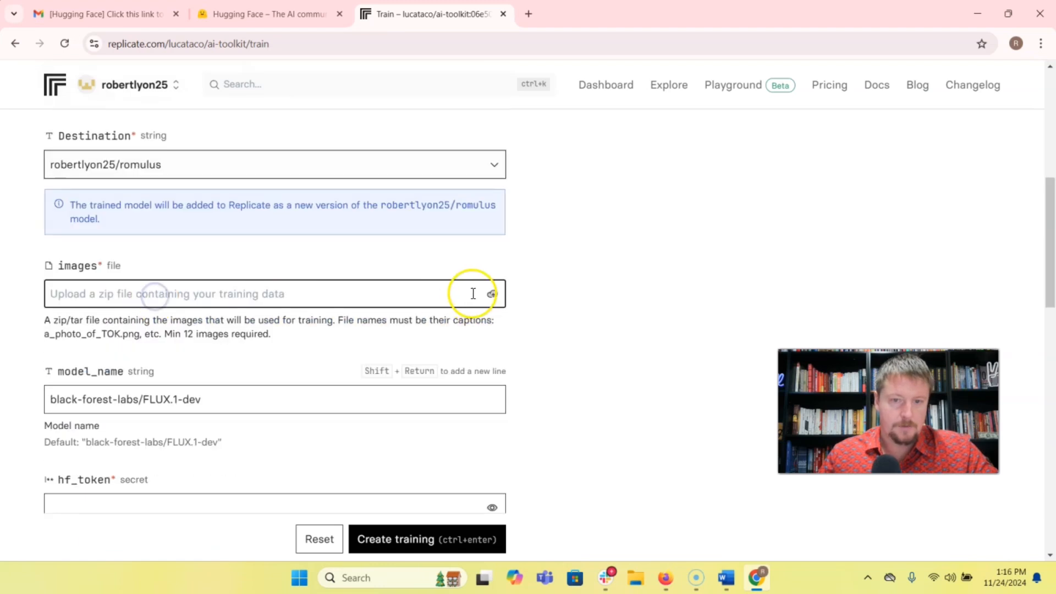
pyautogui.click(492, 293)
# Paste the Hugging Face token into the training form's hf_token field.
pyautogui.scroll(-5, 390, 313)
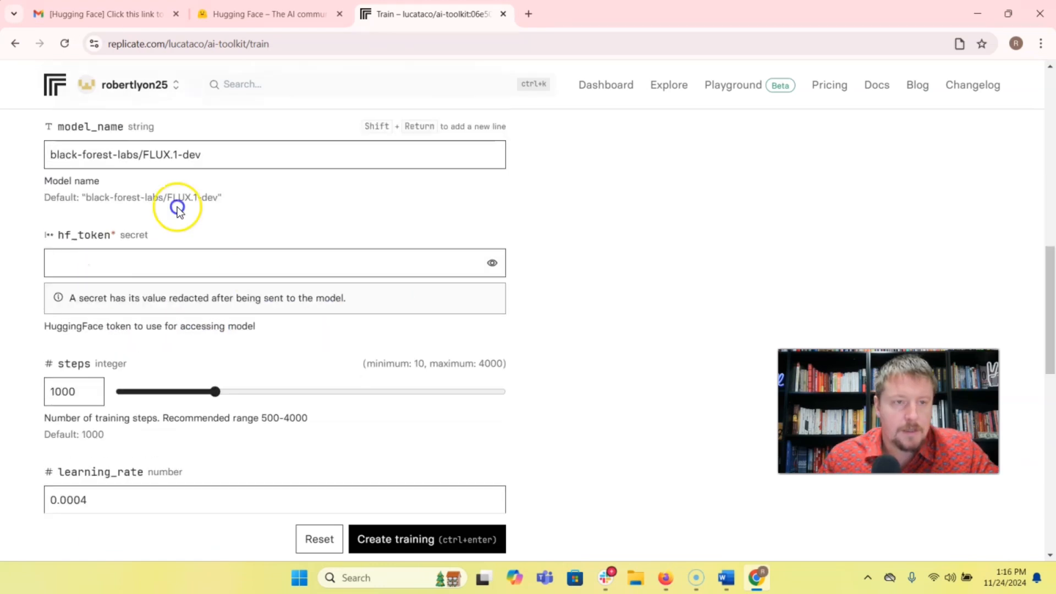
pyautogui.click(363, 263)
pyautogui.hotkey('ctrl', 'v')
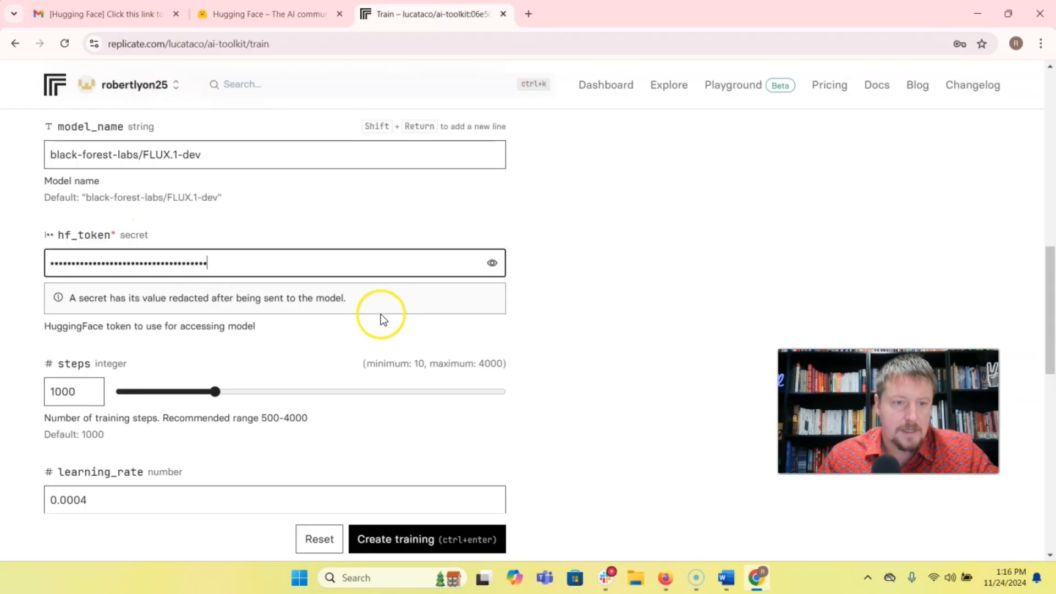
# Keep the default training parameters, fill in repo_id with the account's username followed by /romulus, and create the training.
pyautogui.scroll(-3, 352, 297)
pyautogui.scroll(-4, 88, 242)
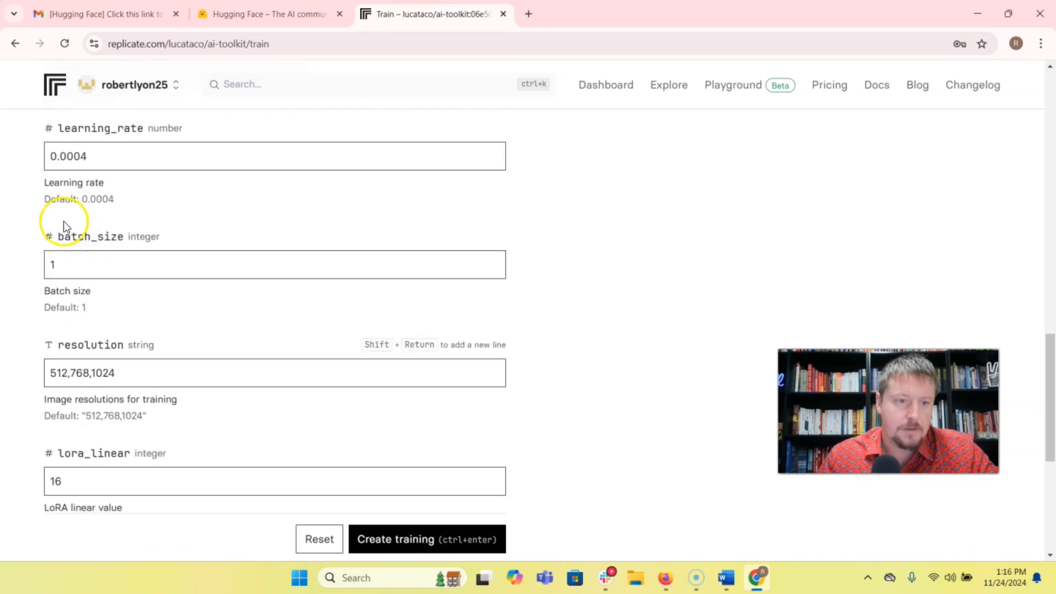
pyautogui.scroll(-6, 99, 160)
pyautogui.click(99, 358)
pyautogui.write('robertlyon25/romulus')
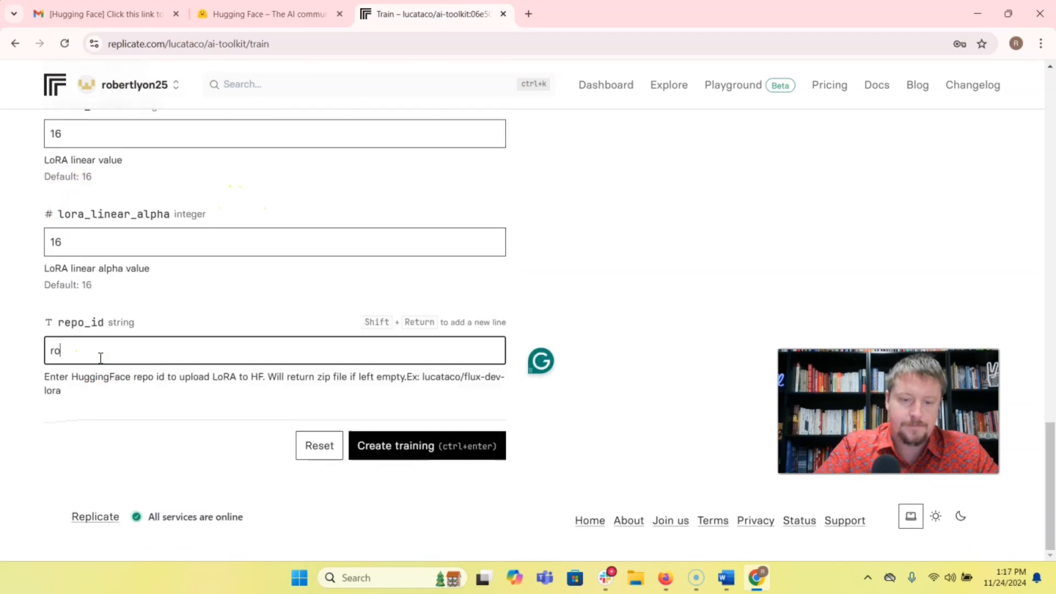
pyautogui.click(393, 448)
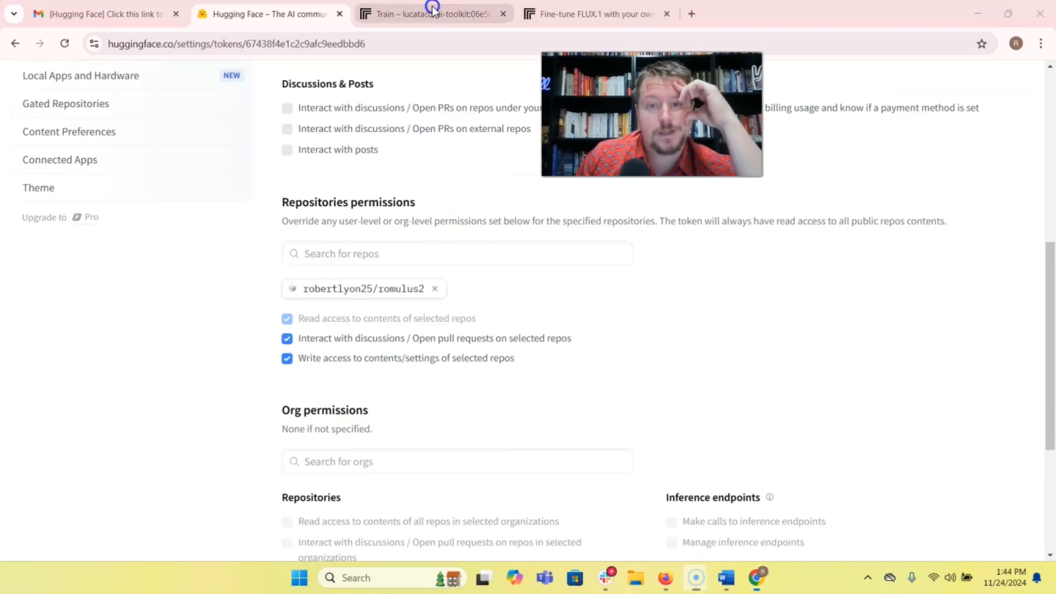
# Save the Hugging Face token with discussion and write access to the romulus2 repository.
pyautogui.click(432, 13)
pyautogui.scroll(20, 643, 325)
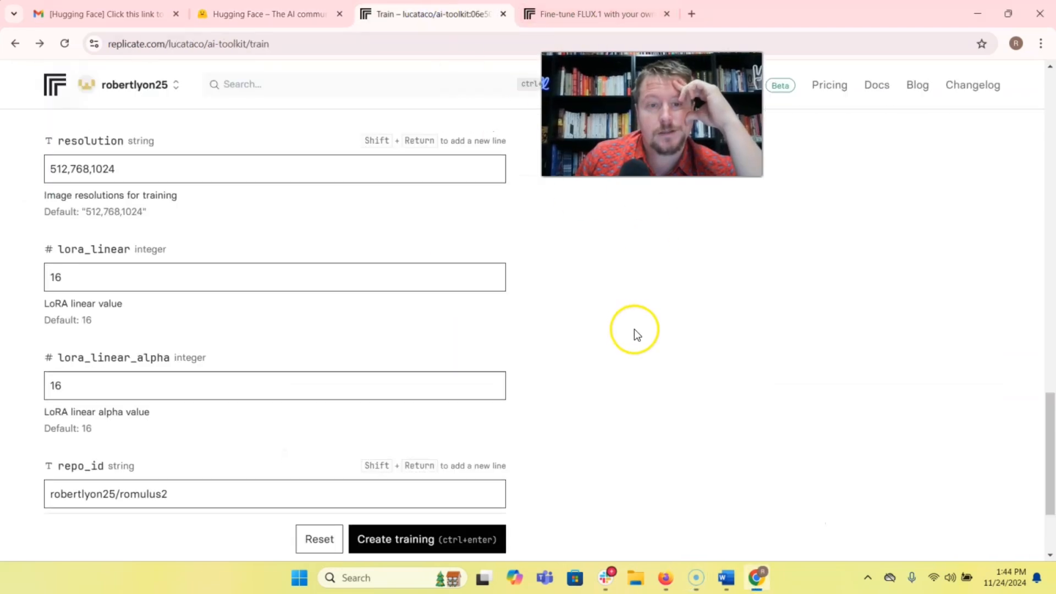
pyautogui.scroll(-20, 653, 318)
pyautogui.click(278, 15)
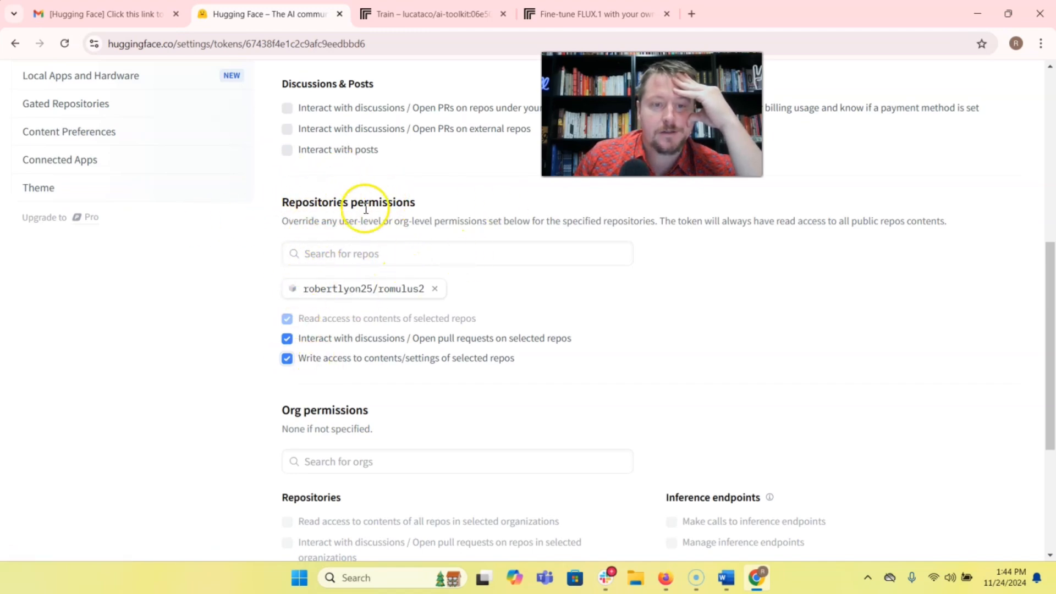
pyautogui.scroll(-3, 387, 329)
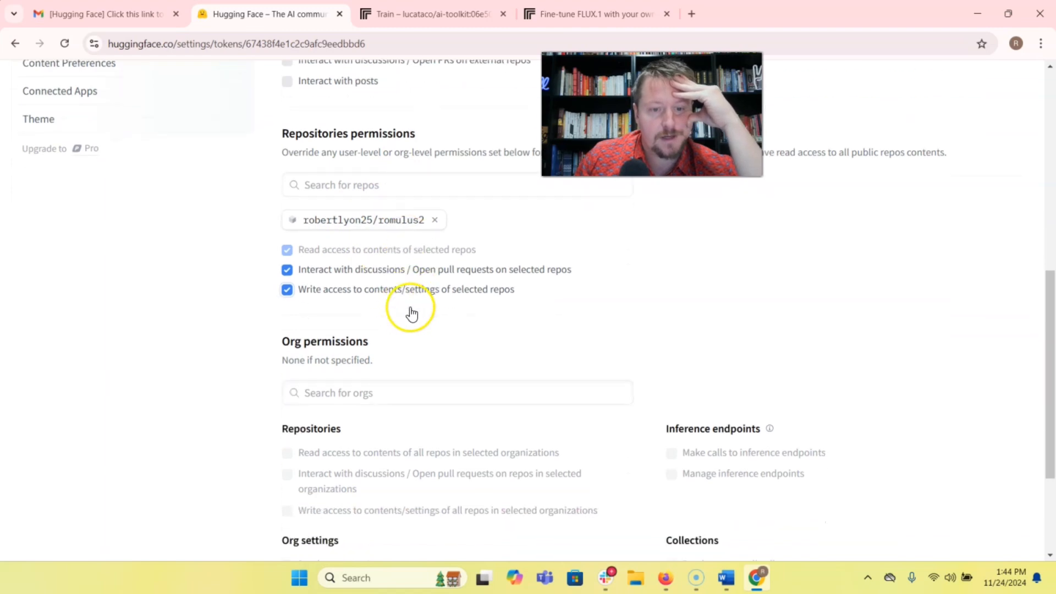
pyautogui.scroll(-2, 394, 403)
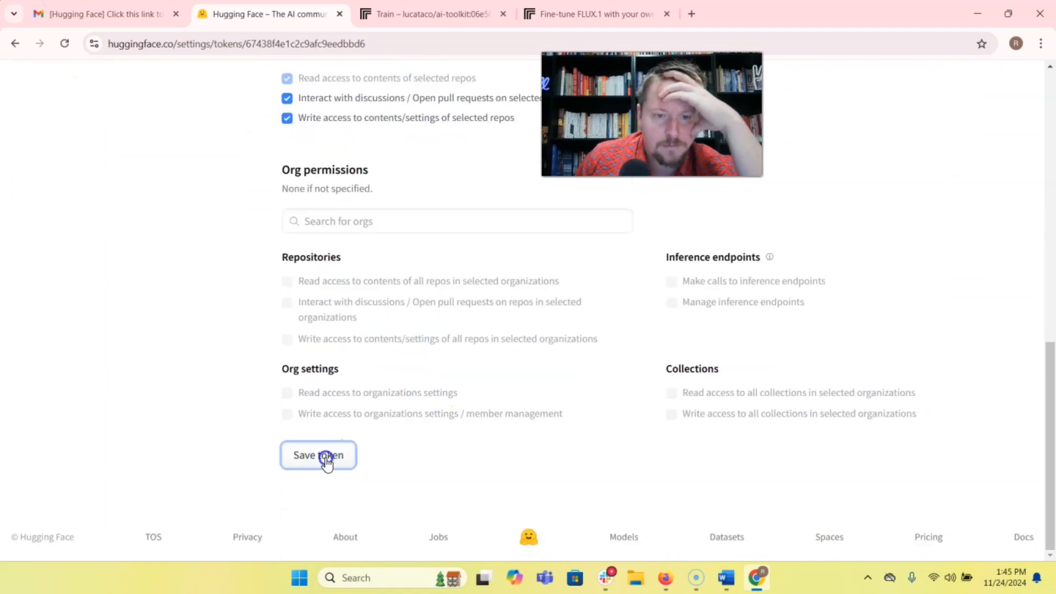
pyautogui.click(322, 456)
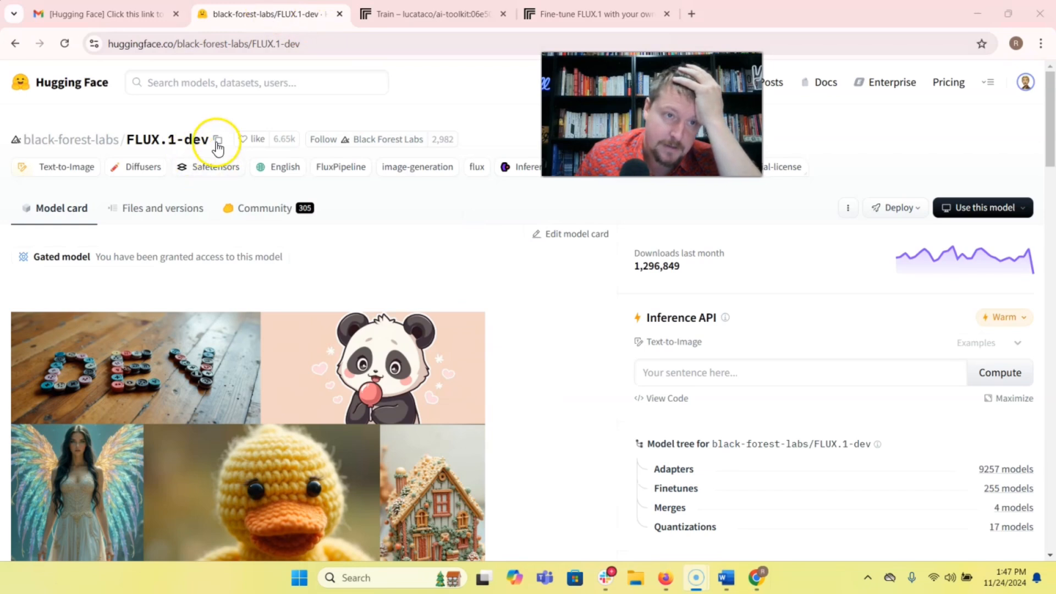
# Look through the black-forest-labs/FLUX.1-dev model page on Hugging Face, from its access status to its usage restrictions.
pyautogui.click(227, 88)
pyautogui.scroll(-20, 537, 352)
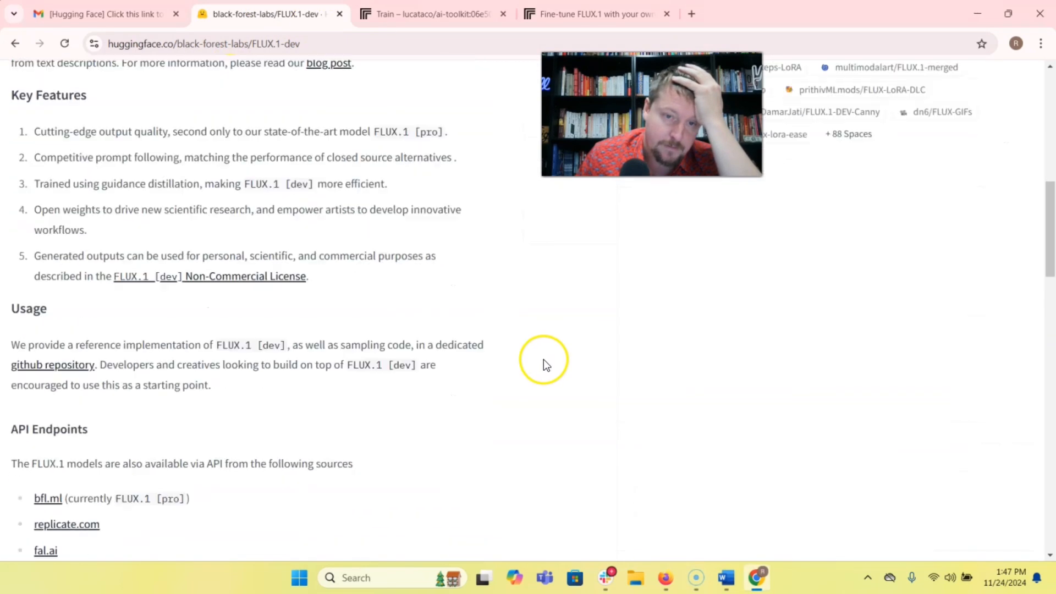
pyautogui.scroll(-18, 285, 402)
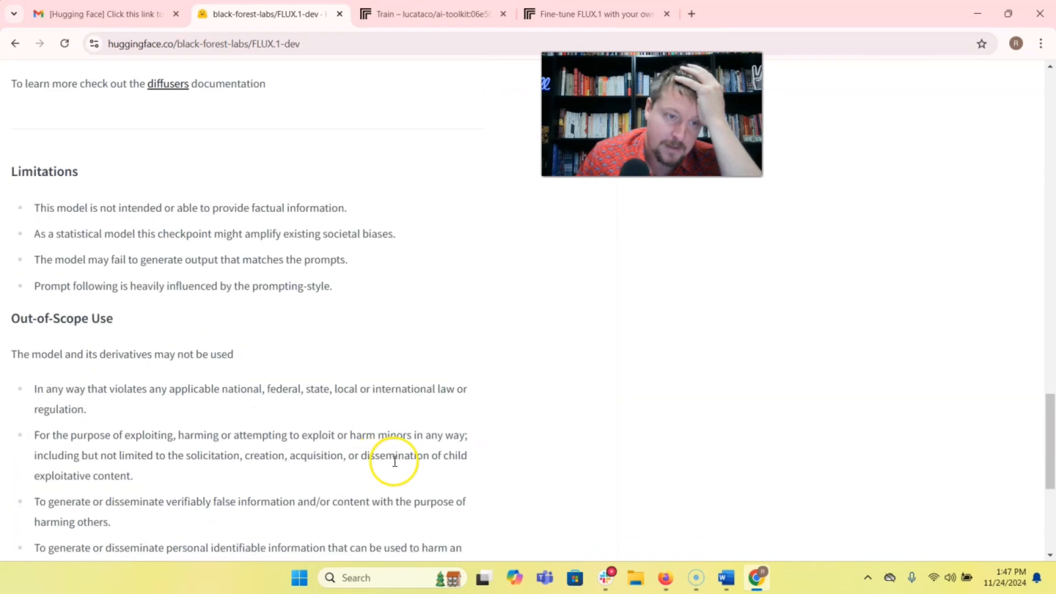
pyautogui.scroll(8, 407, 461)
pyautogui.scroll(20, 419, 446)
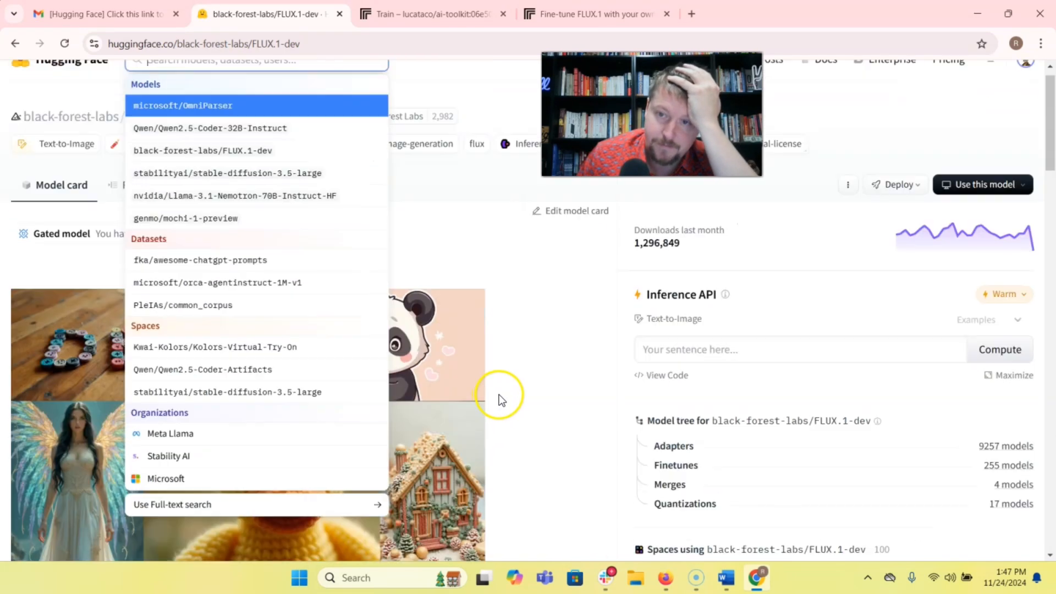
# Return to the Replicate training form and review its images, model_name and hf_token fields.
pyautogui.hotkey('ctrl', 'Tab')
pyautogui.scroll(3, 282, 362)
pyautogui.scroll(-4, 222, 309)
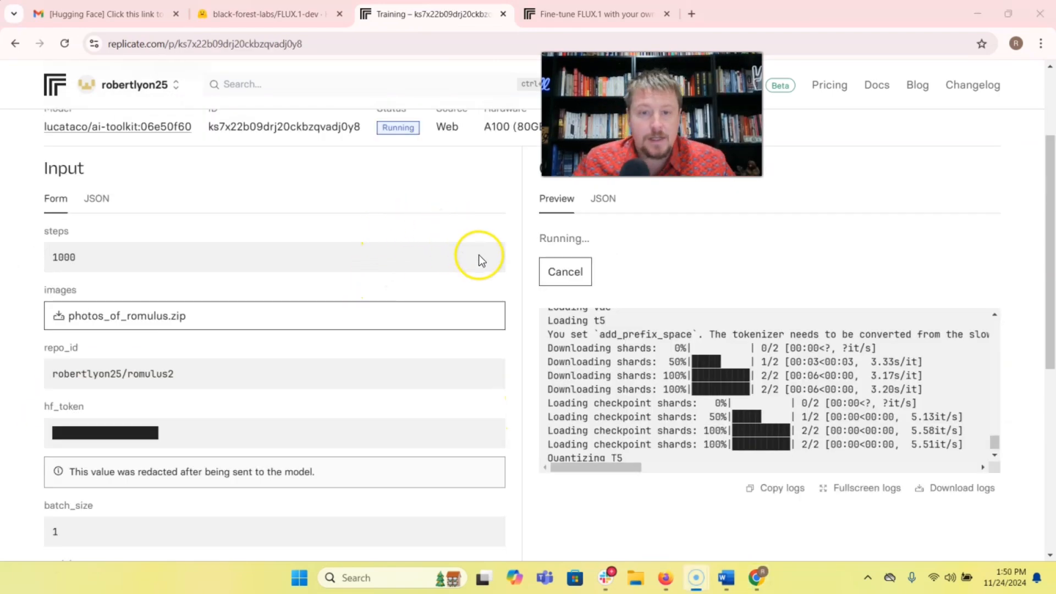
pyautogui.scroll(-7, 478, 256)
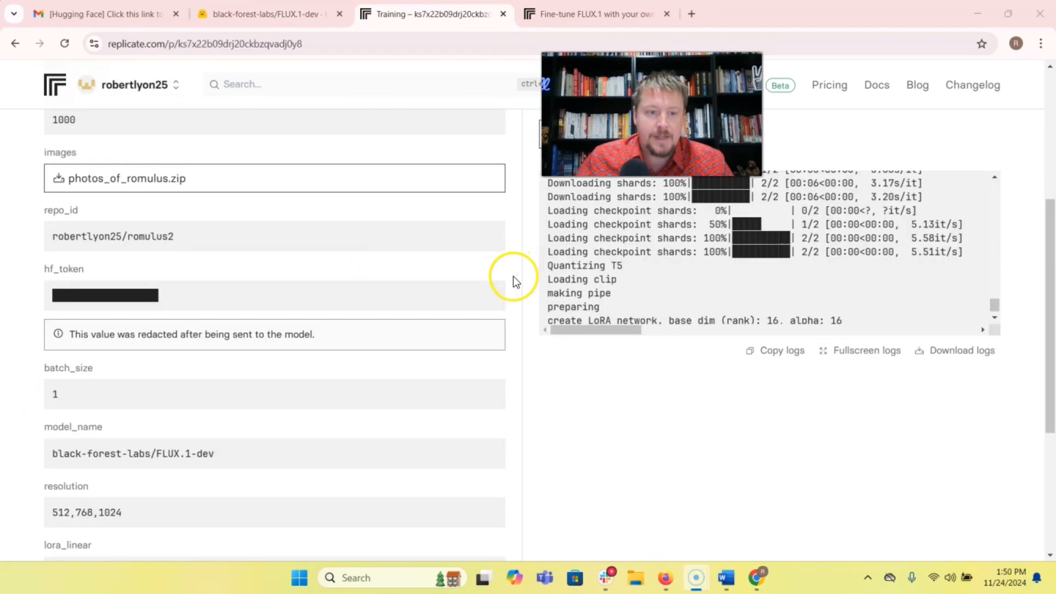
# Check the training run's status and inputs, and revisit the FLUX.1-dev model page on Hugging Face.
pyautogui.scroll(5, 513, 288)
pyautogui.scroll(5, 519, 292)
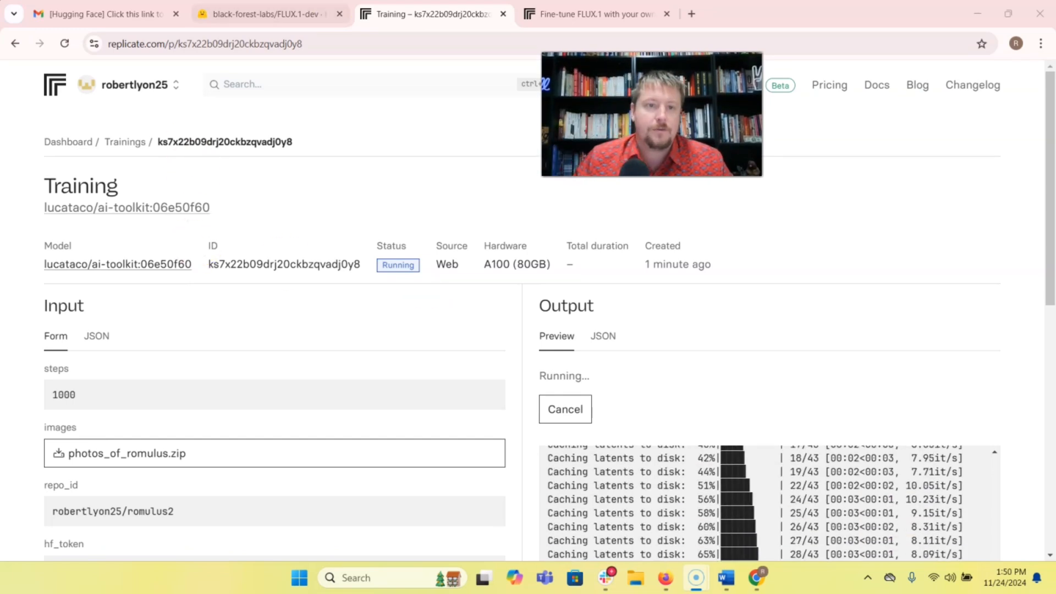
pyautogui.click(269, 14)
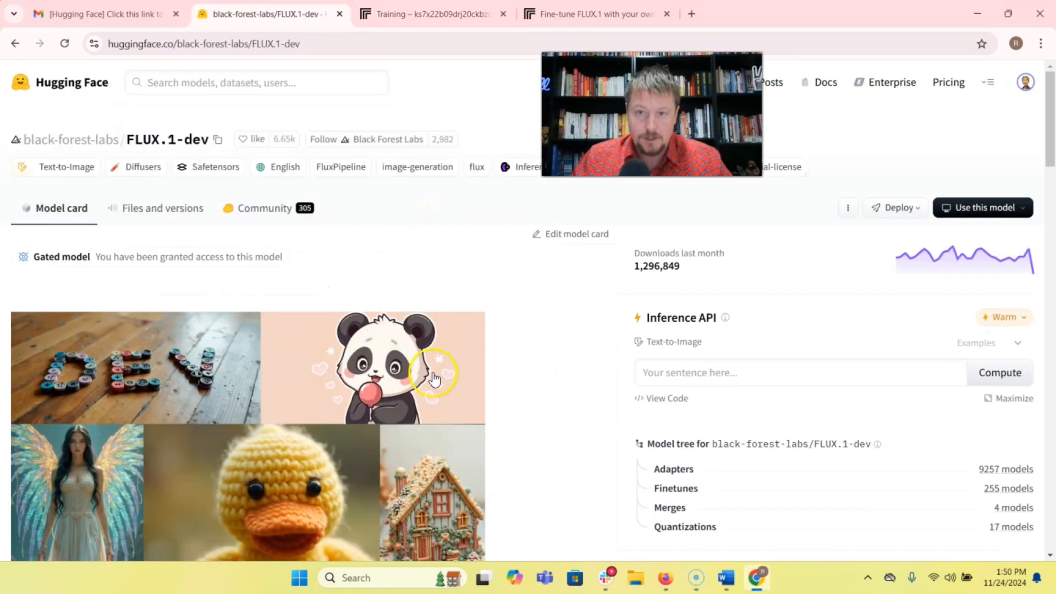
pyautogui.scroll(-8, 379, 352)
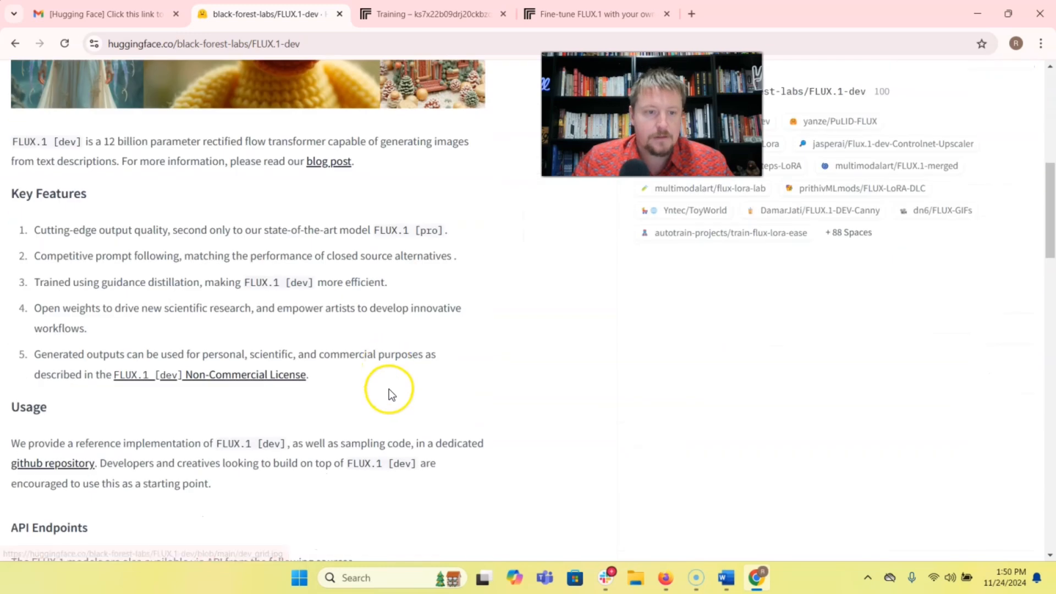
pyautogui.scroll(-3, 389, 393)
pyautogui.scroll(10, 393, 379)
pyautogui.click(418, 14)
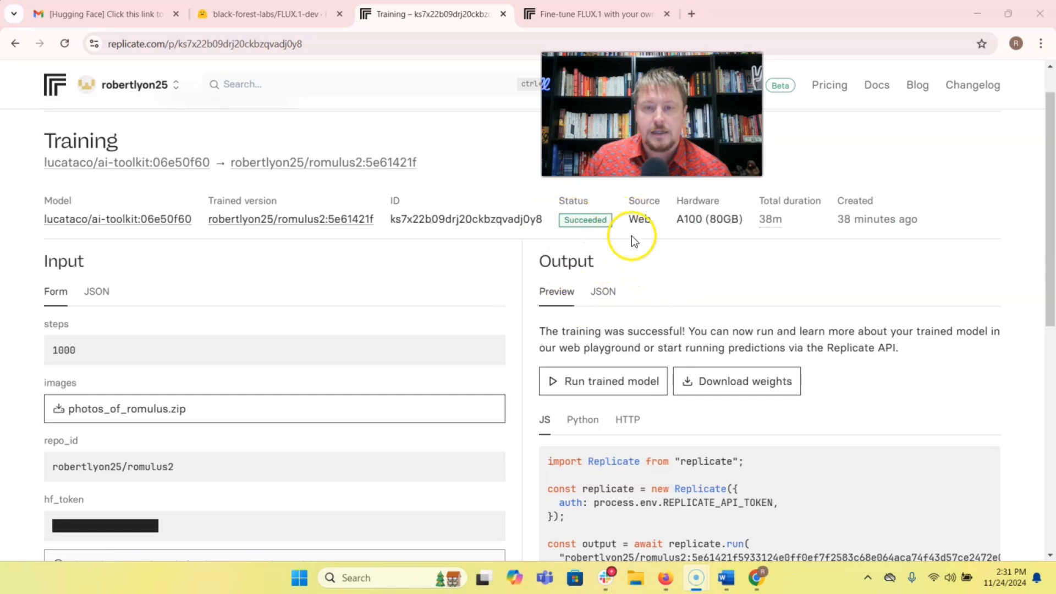
# Review the romulus2 training run's inputs, output, status and duration.
pyautogui.scroll(-1, 496, 272)
pyautogui.scroll(-5, 516, 307)
pyautogui.scroll(3, 516, 307)
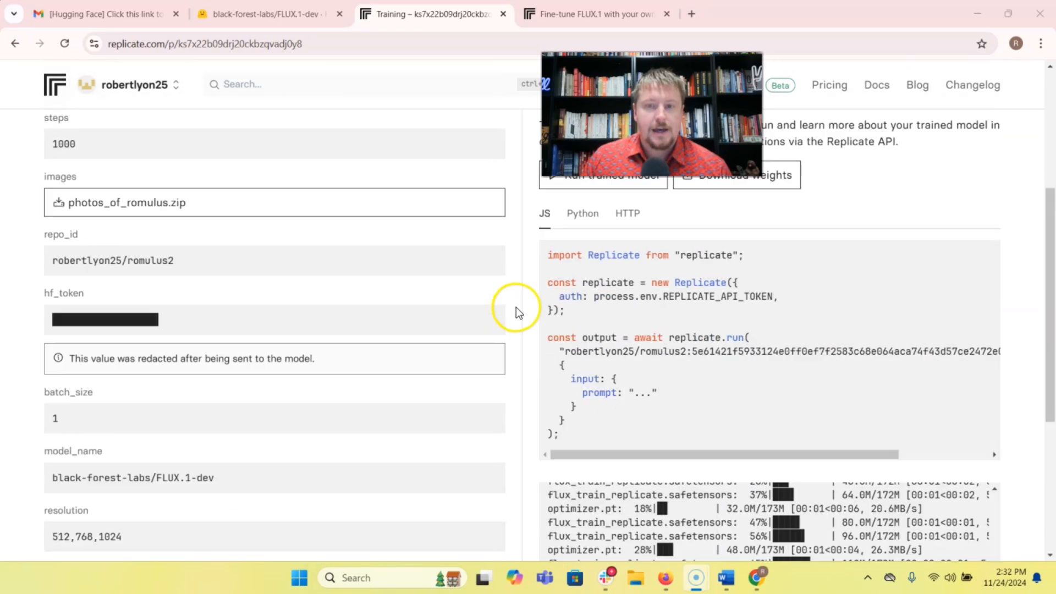
pyautogui.scroll(5, 516, 310)
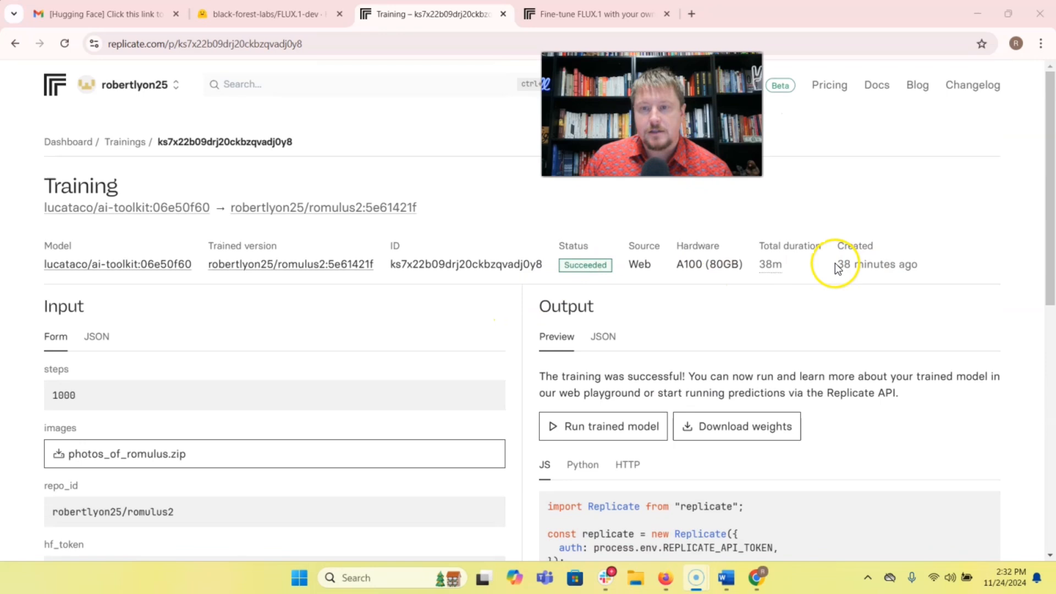
# Copy the romulus2 repo_id value from the training run's inputs.
pyautogui.scroll(-2, 291, 324)
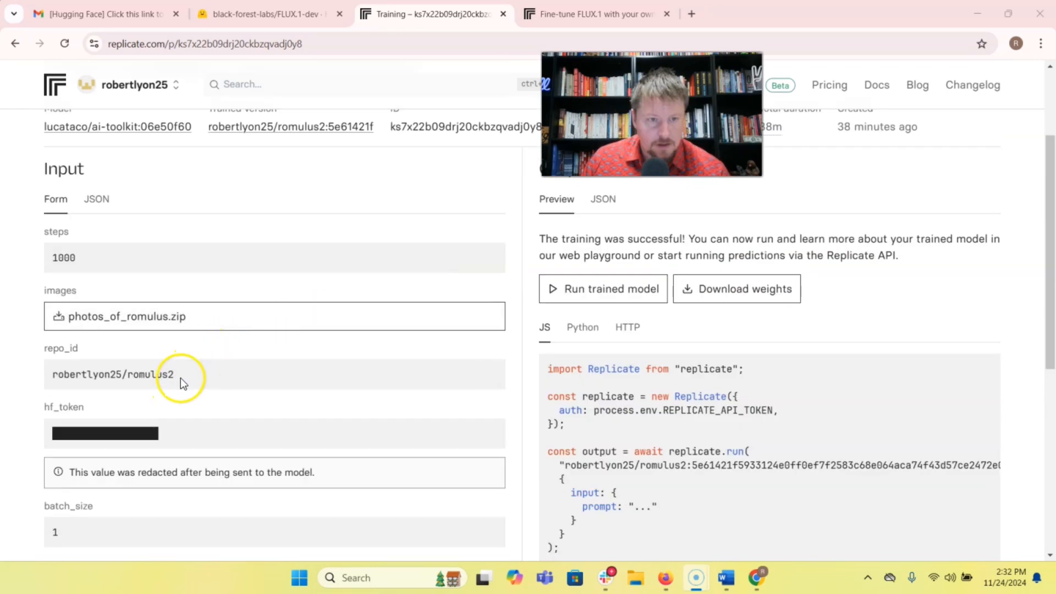
pyautogui.moveTo(180, 375); pyautogui.dragTo(45, 377)
pyautogui.rightClick(62, 379)
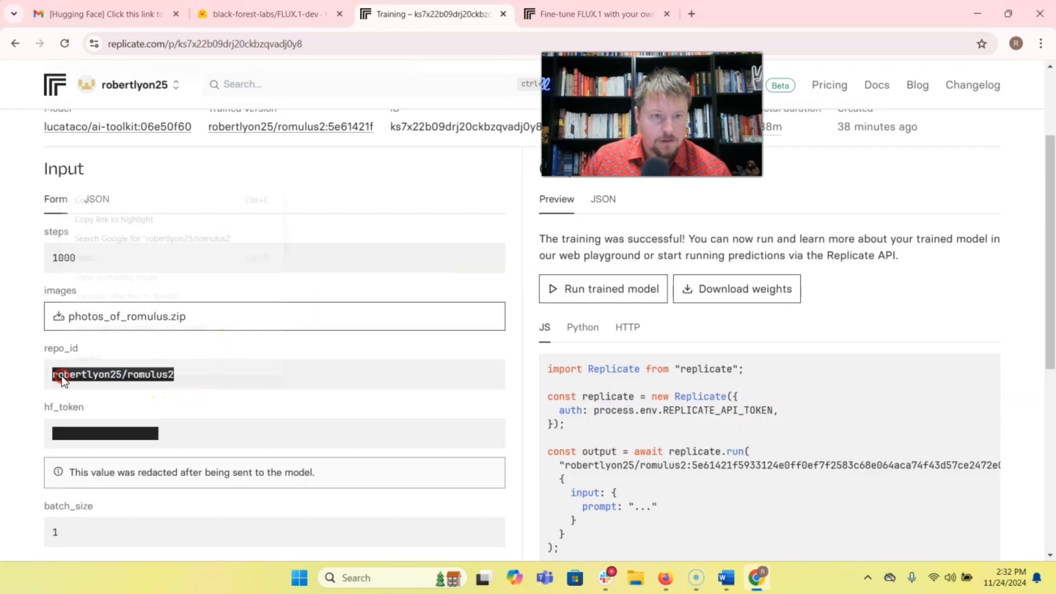
pyautogui.click(95, 203)
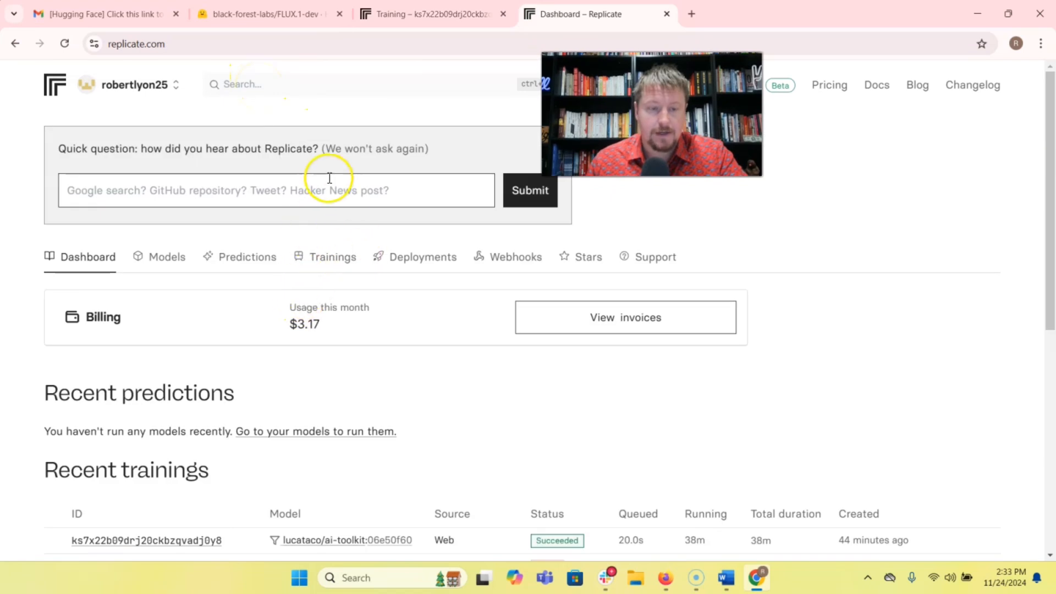
# Search Replicate for lucataco and open that creator's profile through the realistic-vision-v5.1 model.
pyautogui.click(310, 90)
pyautogui.write('lucataco')
pyautogui.press('Return')
pyautogui.scroll(-4, 219, 220)
pyautogui.click(172, 230)
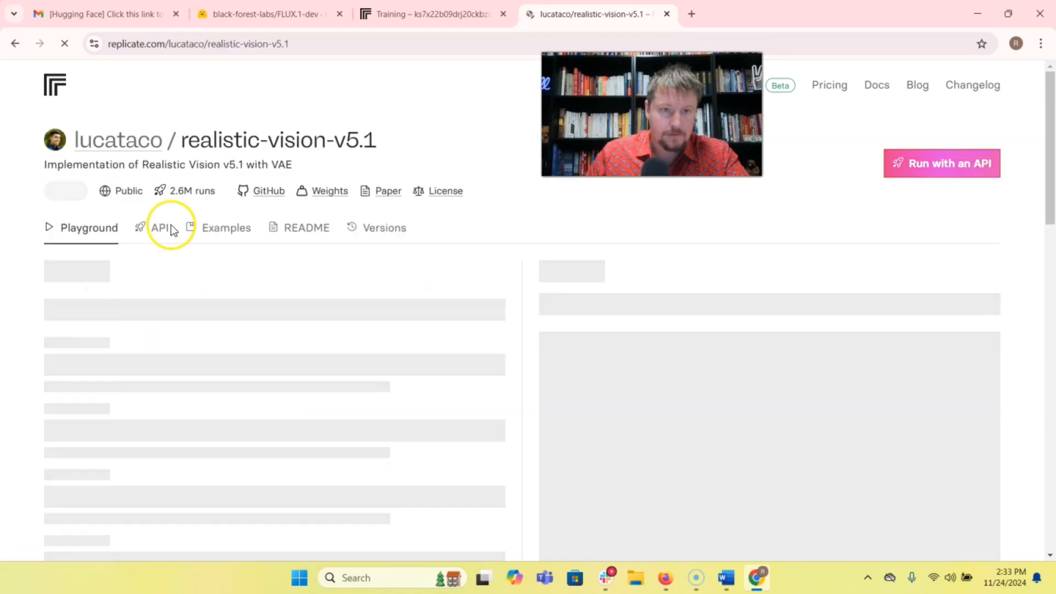
pyautogui.click(122, 141)
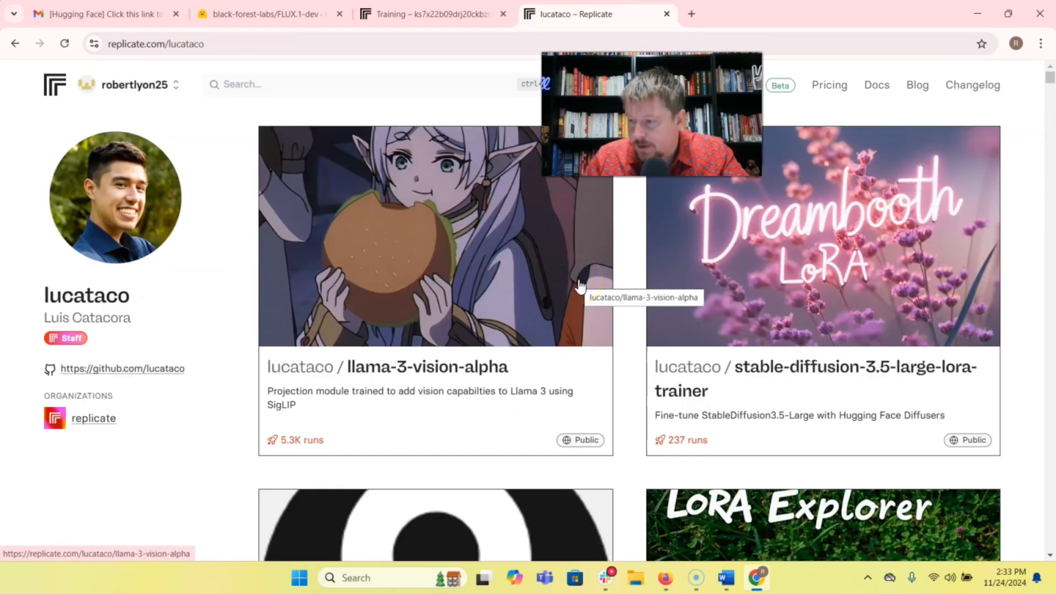
# Find the flux-dev-lora model among lucataco's models and open it.
pyautogui.scroll(-3, 609, 298)
pyautogui.scroll(3, 622, 299)
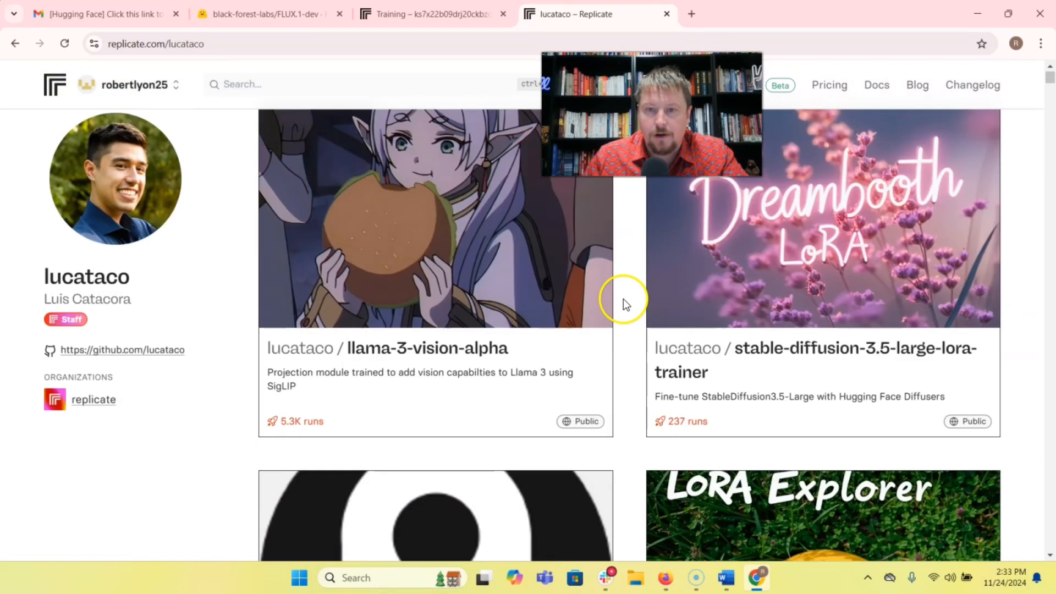
pyautogui.scroll(-10, 622, 300)
pyautogui.click(424, 300)
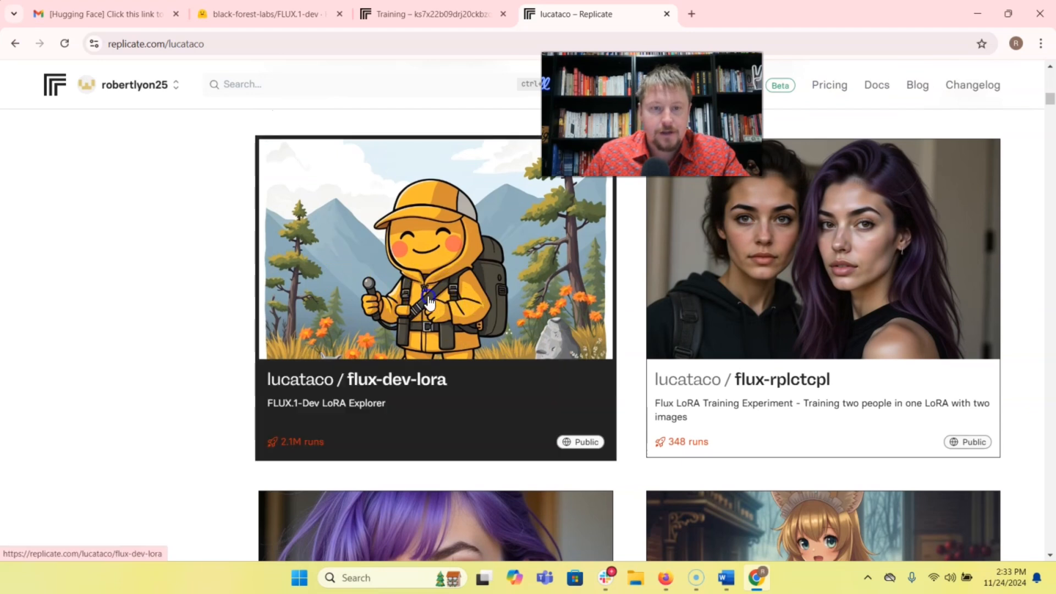
# Set the flux-dev-lora aspect_ratio to 16:9 and the output_format to jpg.
pyautogui.scroll(-1, 417, 301)
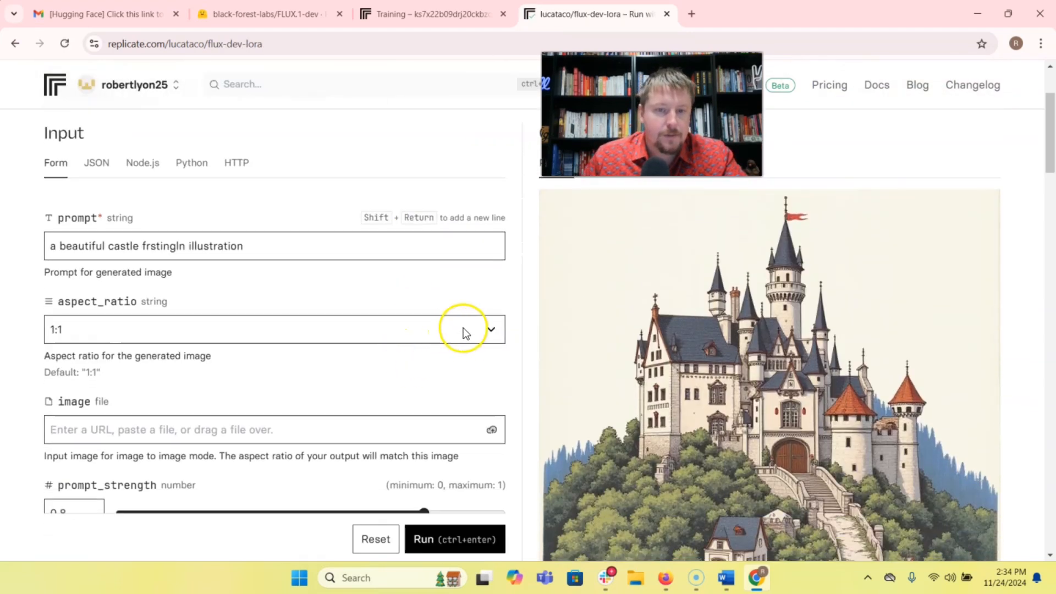
pyautogui.click(489, 328)
pyautogui.click(161, 373)
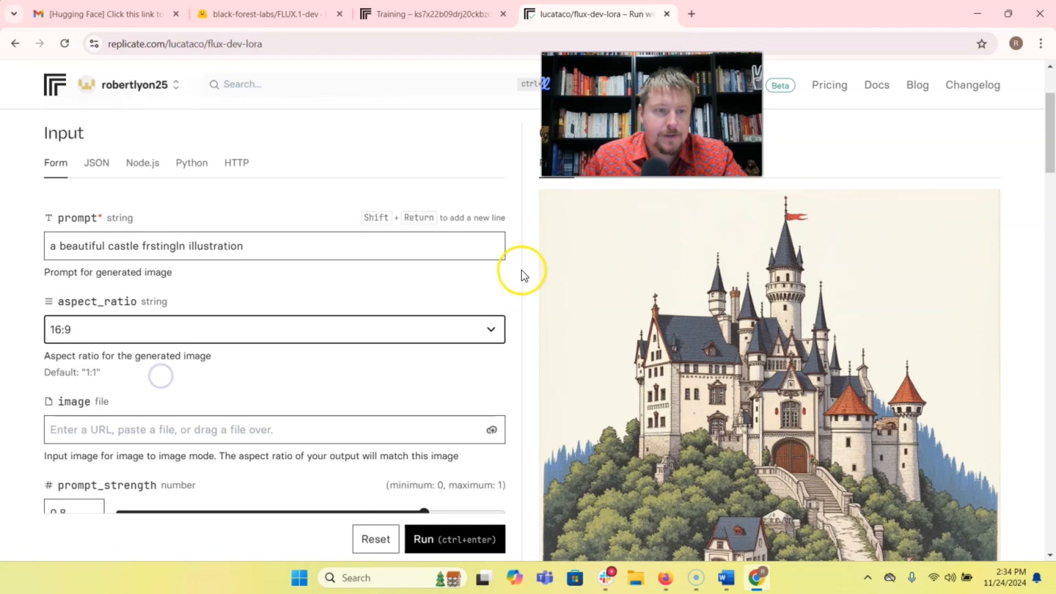
pyautogui.scroll(-10, 512, 278)
pyautogui.click(121, 357)
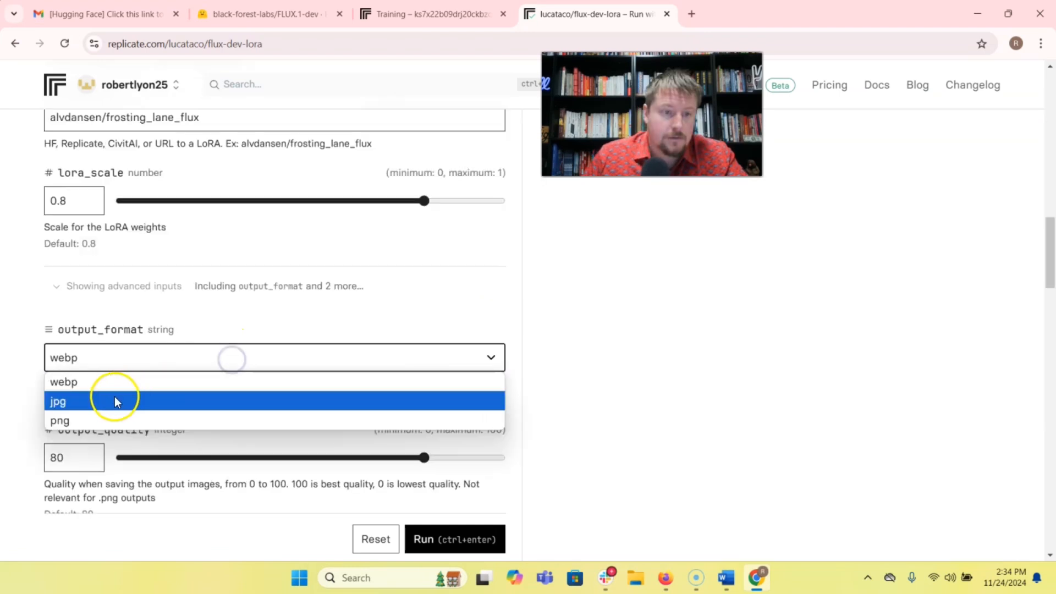
pyautogui.click(96, 400)
# Replace the hf_lora value with the copied romulus2 repository ID.
pyautogui.scroll(3, 384, 319)
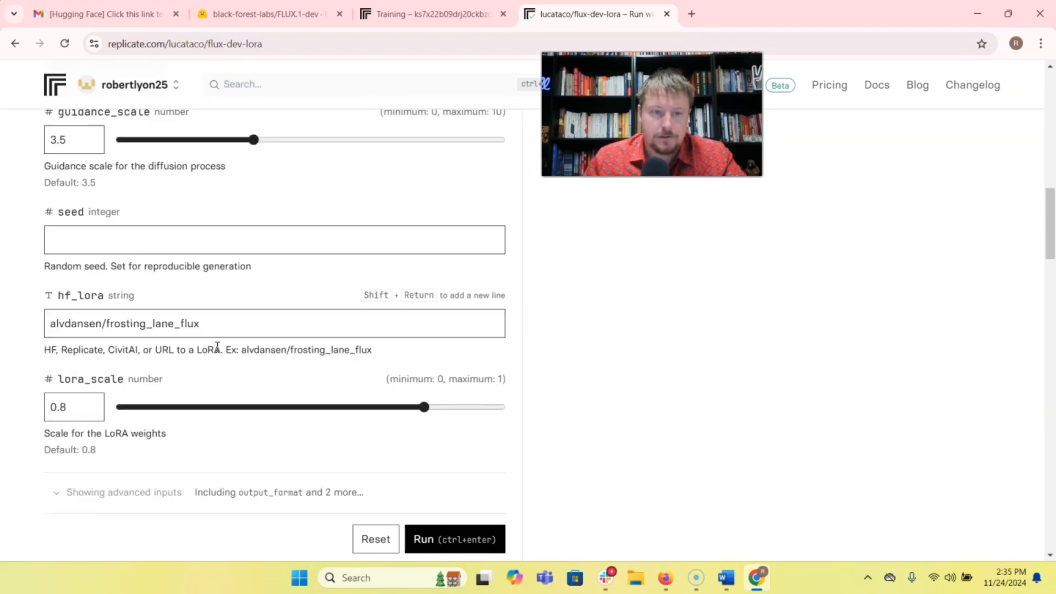
pyautogui.moveTo(206, 317); pyautogui.dragTo(13, 322)
pyautogui.hotkey('ctrl', 'v')
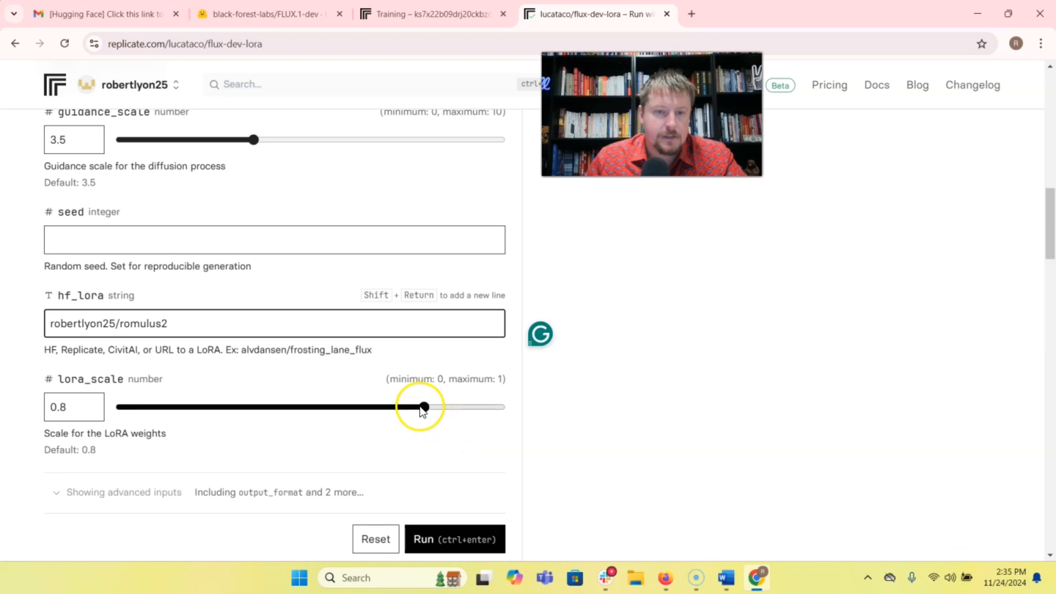
# Set lora_scale to 1 and run the prompt "romulus as a jedi in robes looking straight into the camera with a lightsaber".
pyautogui.moveTo(424, 408); pyautogui.dragTo(518, 408)
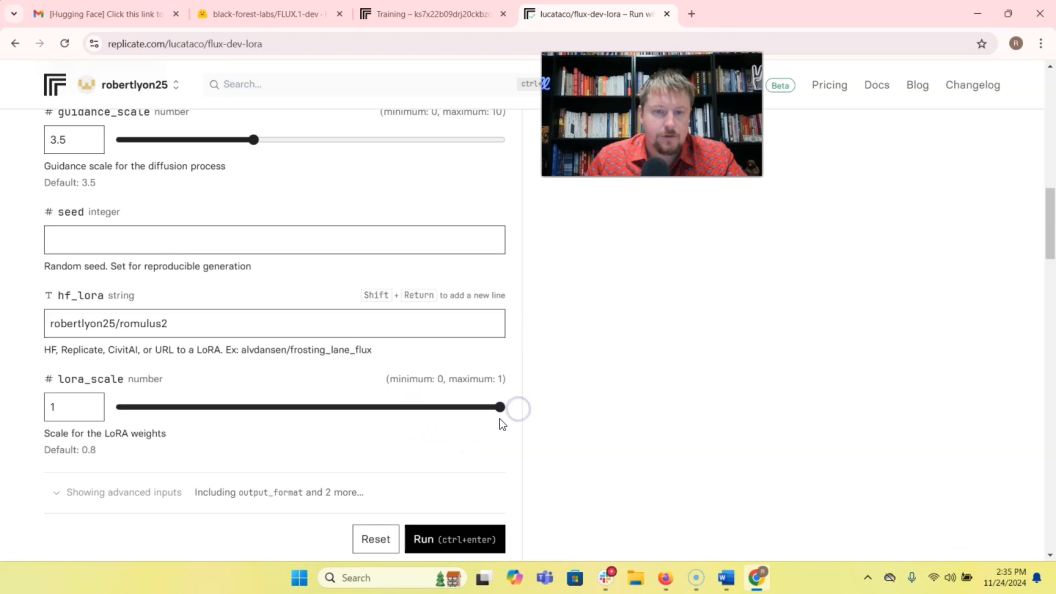
pyautogui.scroll(15, 434, 435)
pyautogui.moveTo(271, 247); pyautogui.dragTo(47, 247)
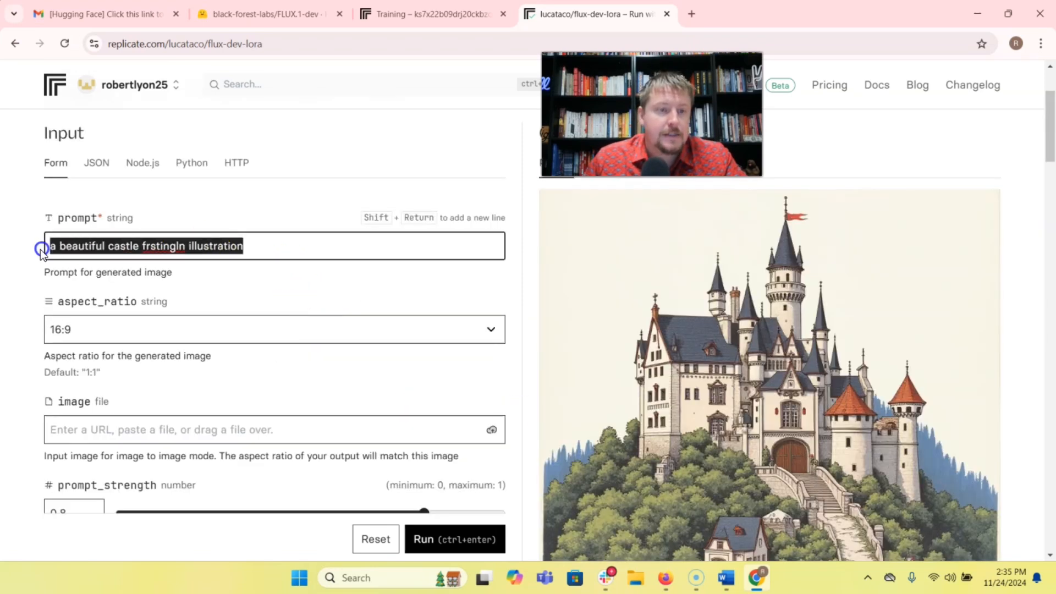
pyautogui.write('romulus')
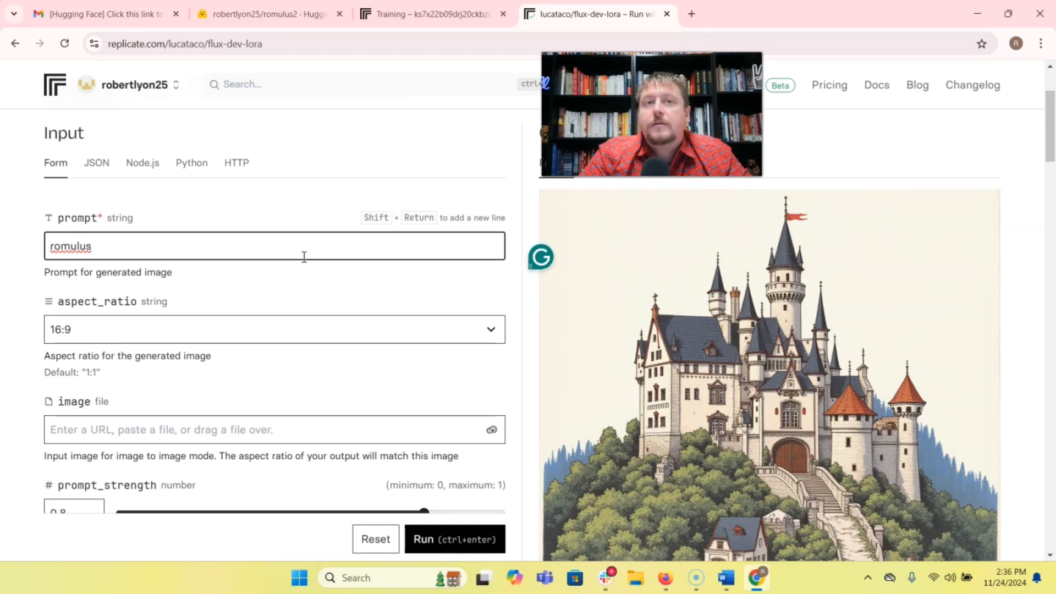
pyautogui.write(' as a wizard in colorful robe')
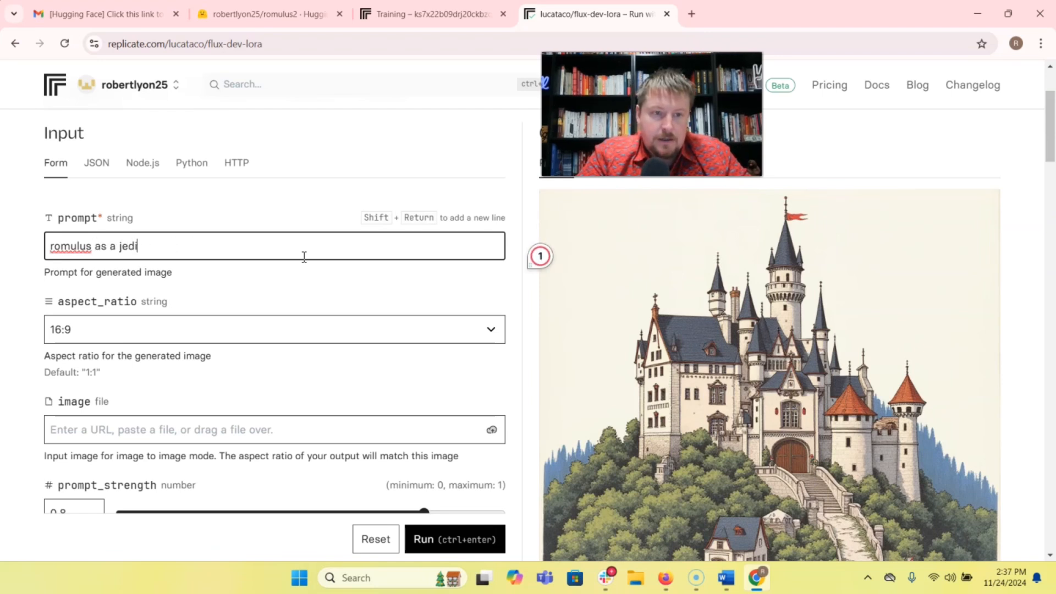
pyautogui.write('bes looking straight into the camera with a lightsaber')
pyautogui.scroll(-2, 311, 283)
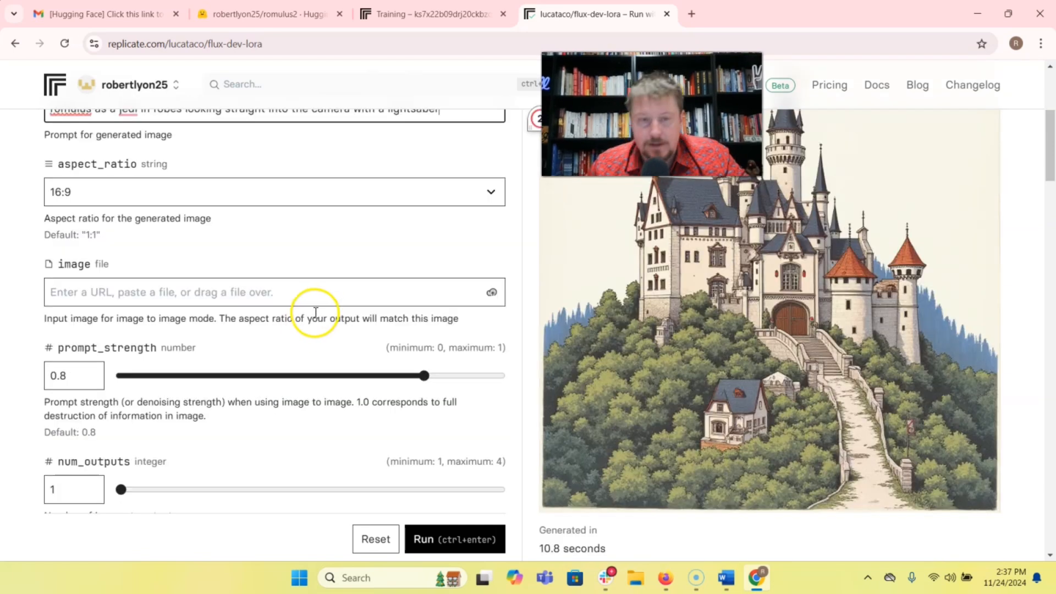
pyautogui.click(440, 536)
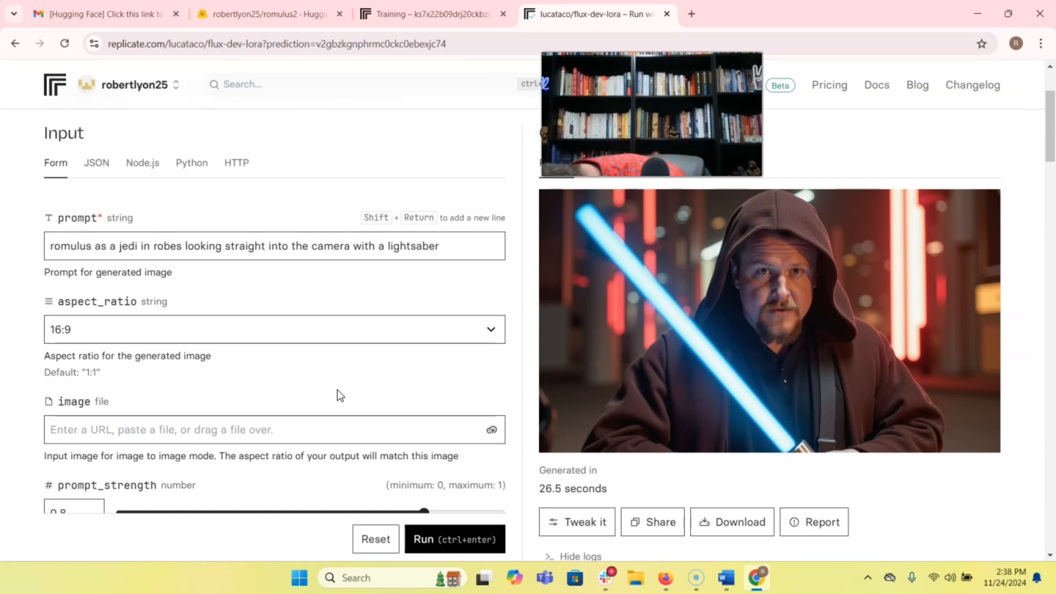
# Generate and download an image for "romulus holding a sign that says I will teach you how to make money with AI".
pyautogui.click(689, 385)
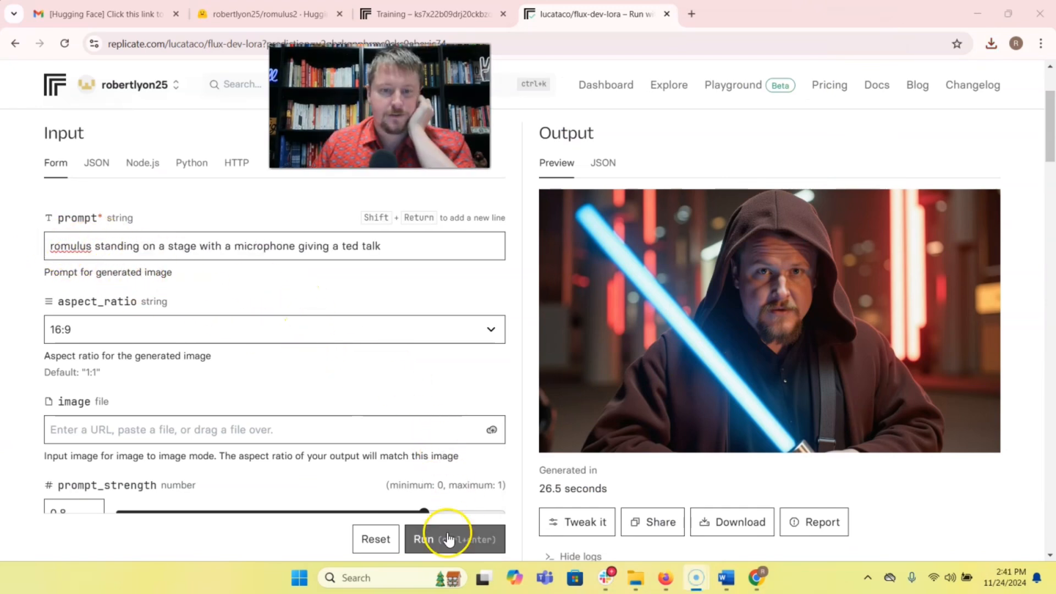
pyautogui.click(444, 537)
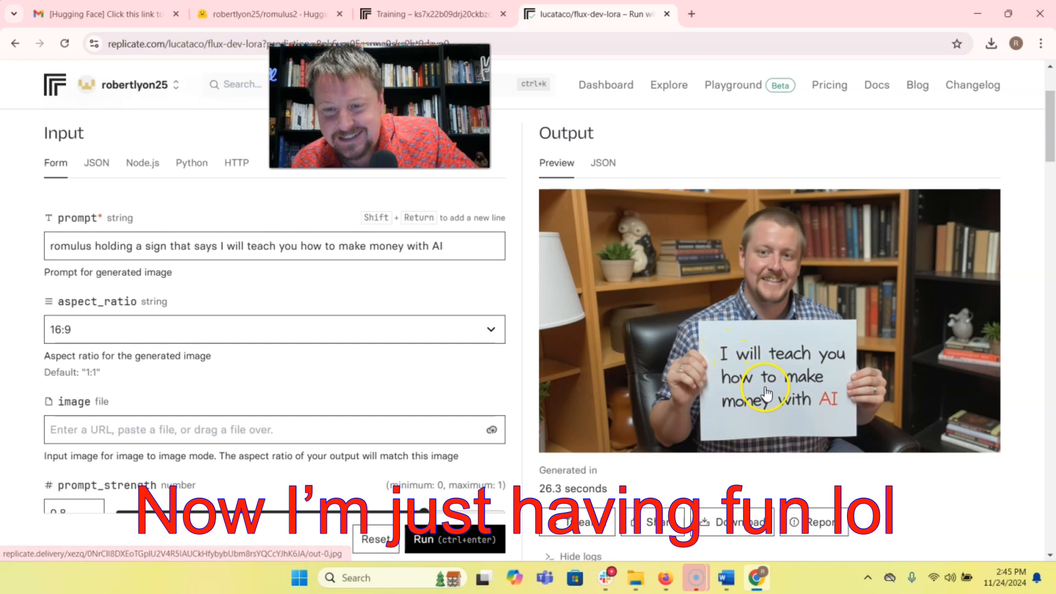
pyautogui.click(746, 522)
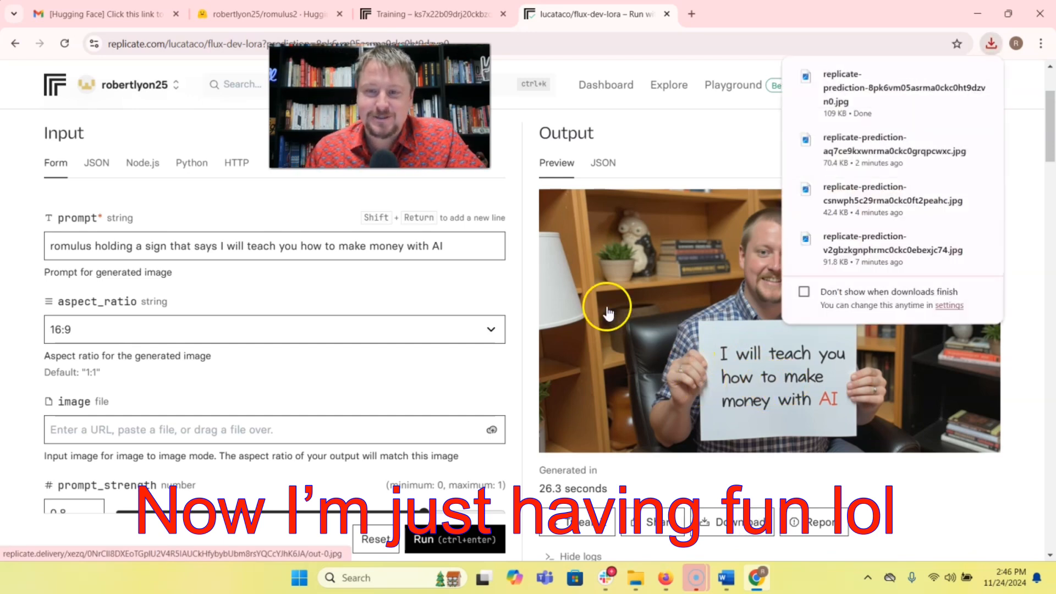
# Replace the sign prompt with "romulus in a Superman outfit flying through the air facing the camera" and generate the image.
pyautogui.moveTo(462, 244); pyautogui.dragTo(120, 246)
pyautogui.write('in a superman outfit flying through the air facing the camera')
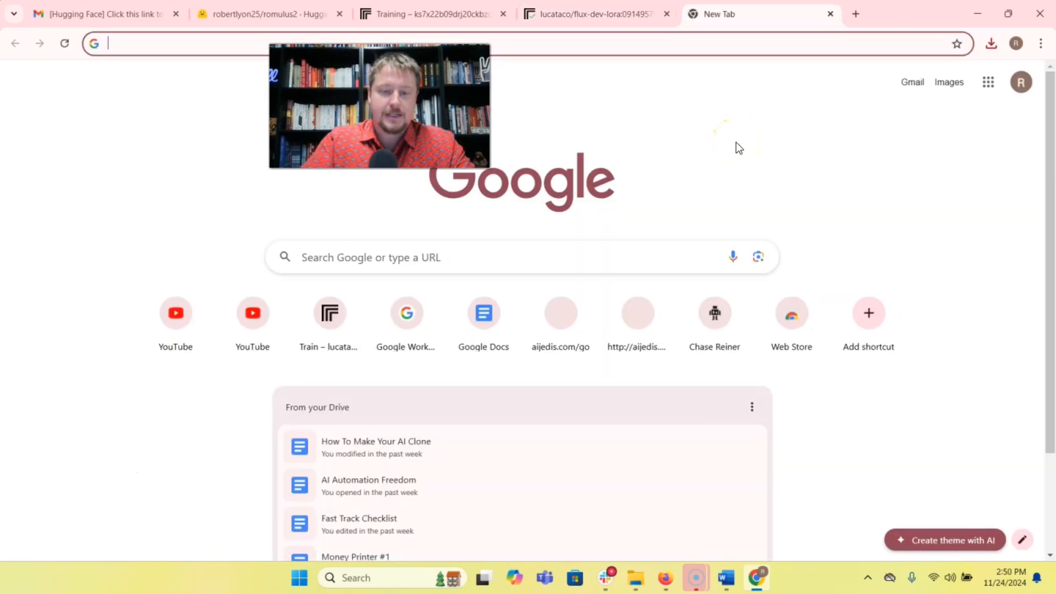
# Look up claude ai in a new browser tab and open Claude's new chat page.
pyautogui.write('cl')
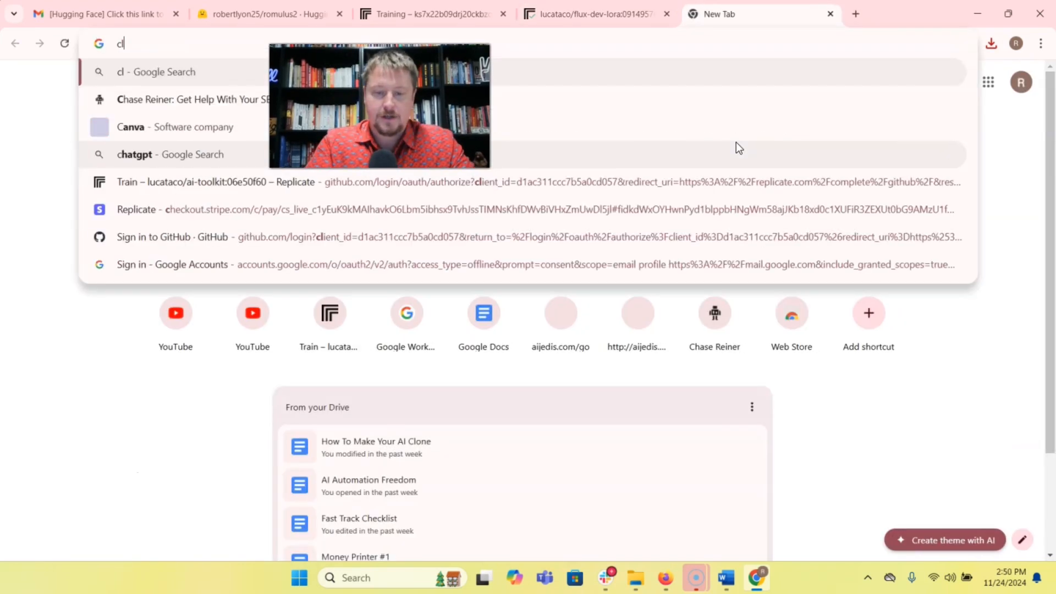
pyautogui.write('aude ai')
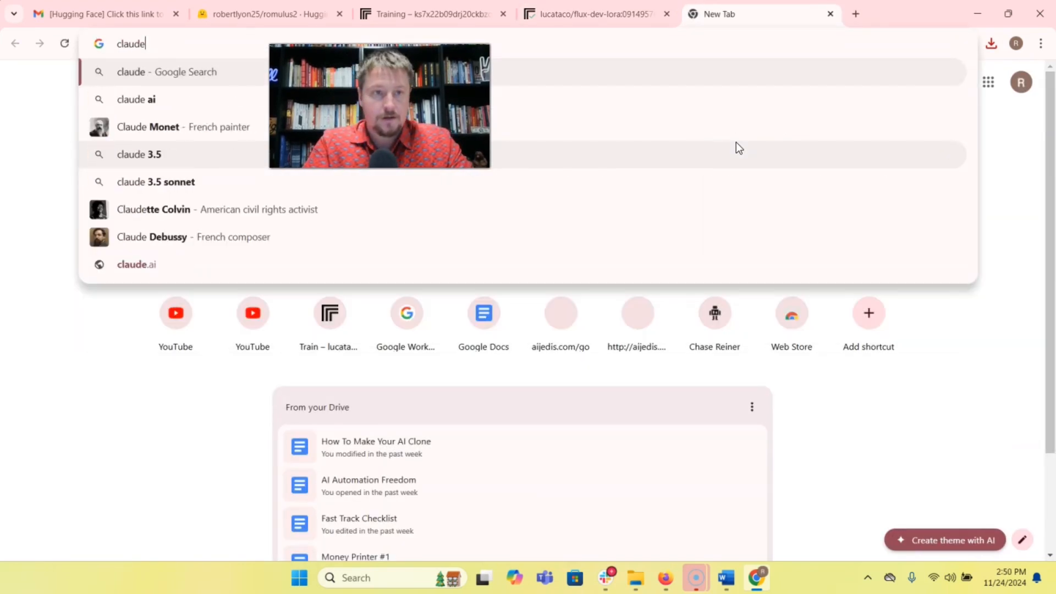
pyautogui.press('Return')
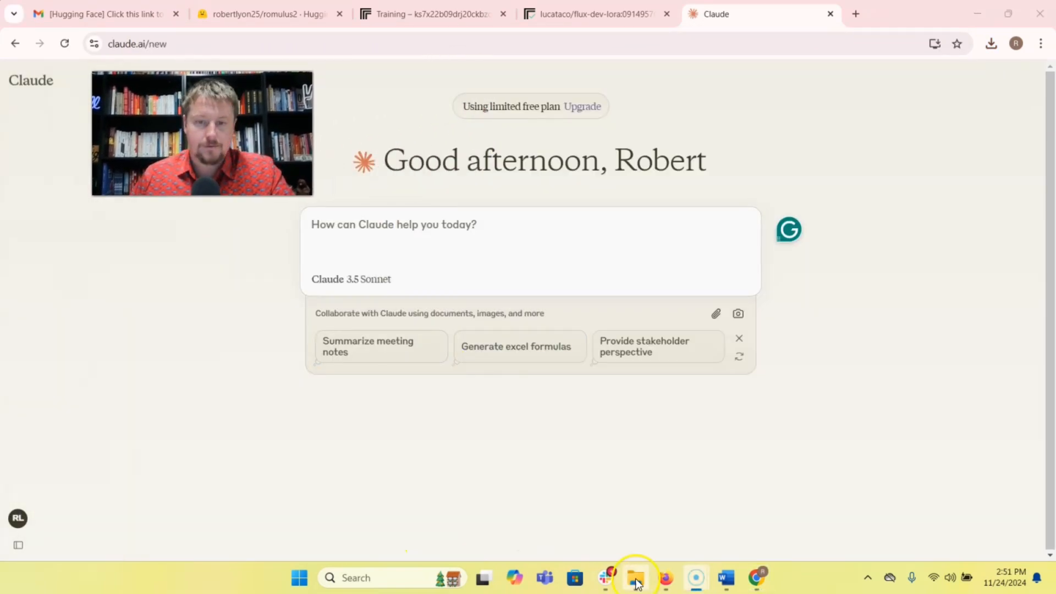
# Switch to the How To Make Your AI Clone document in Firefox and copy the AI image prompt optimizer instructions.
pyautogui.moveTo(665, 577)
pyautogui.click(658, 522)
pyautogui.click(61, 34)
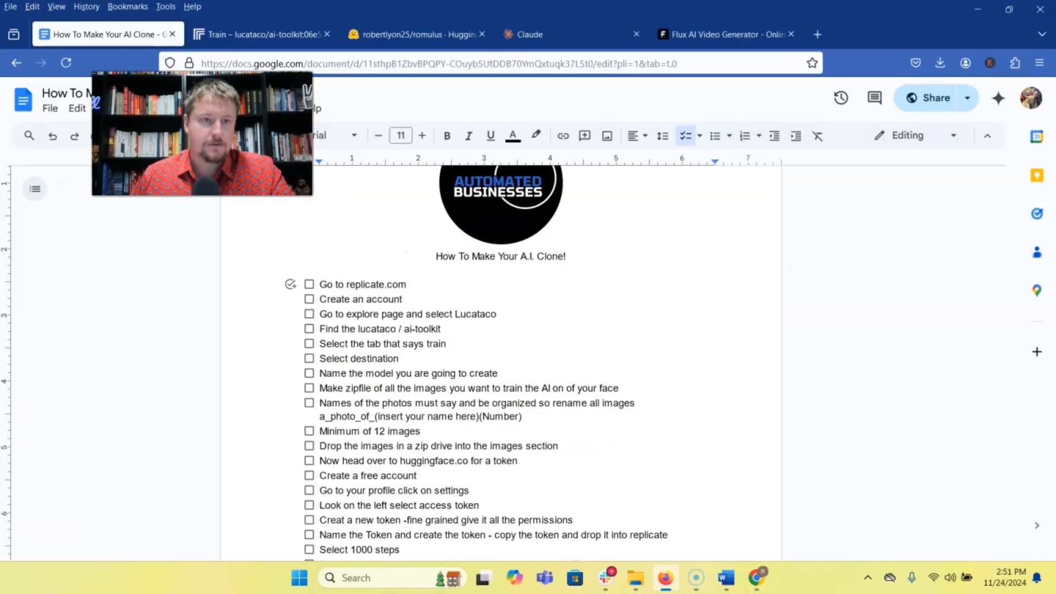
pyautogui.scroll(-15, 409, 363)
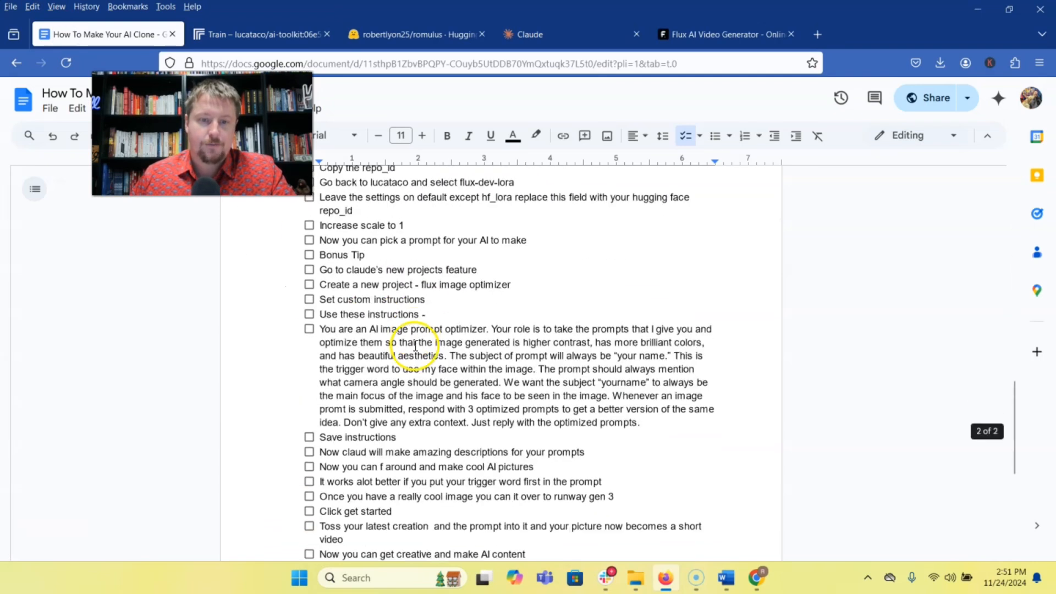
pyautogui.moveTo(323, 331); pyautogui.dragTo(653, 427)
pyautogui.rightClick(652, 426)
pyautogui.click(599, 186)
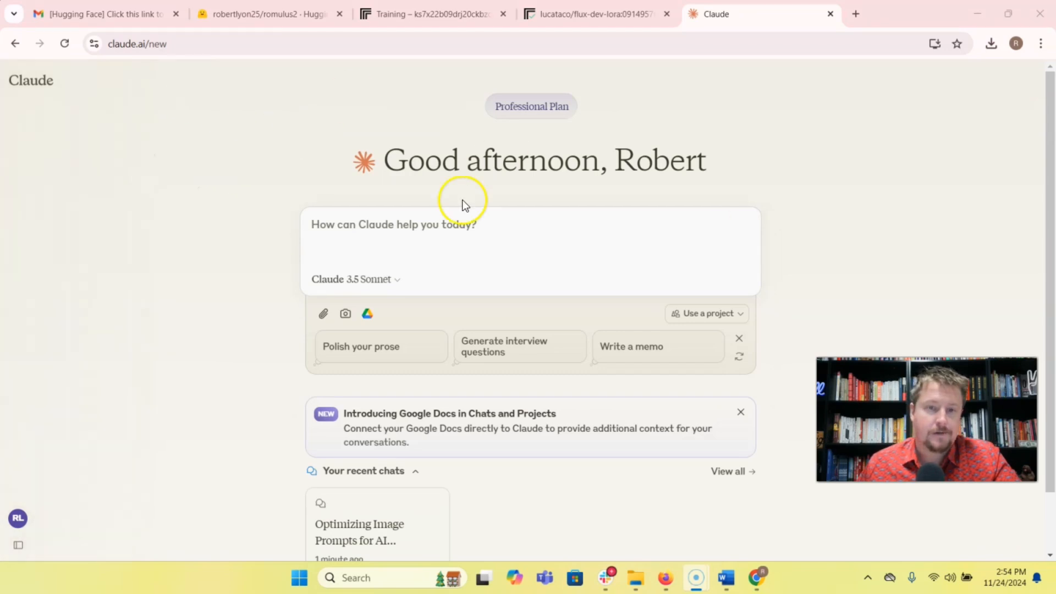
# Create a new Claude project named "Flux image prompt optimizer".
pyautogui.moveTo(22, 80)
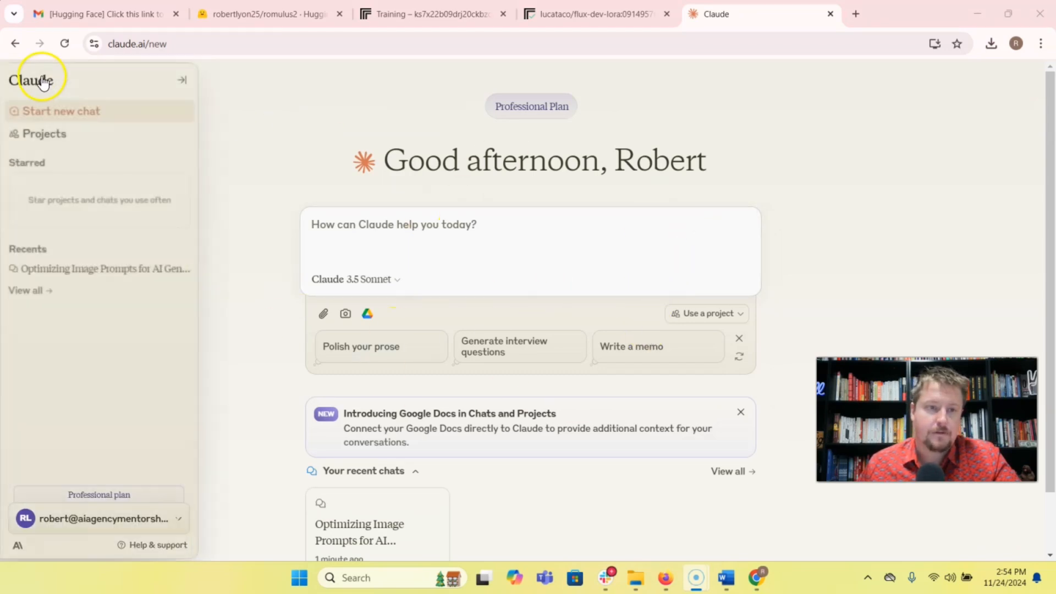
pyautogui.click(45, 138)
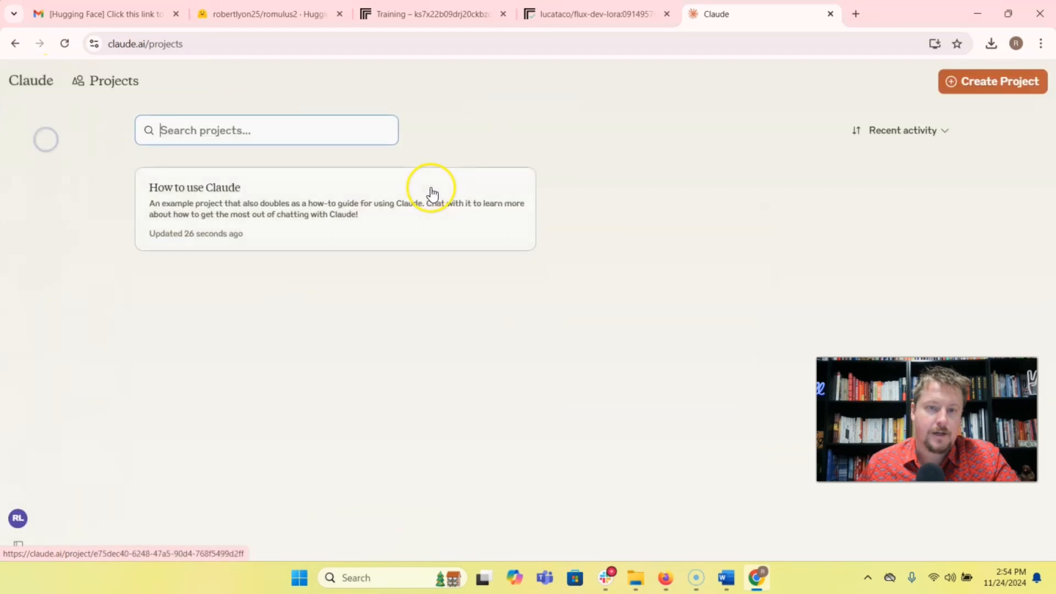
pyautogui.click(966, 81)
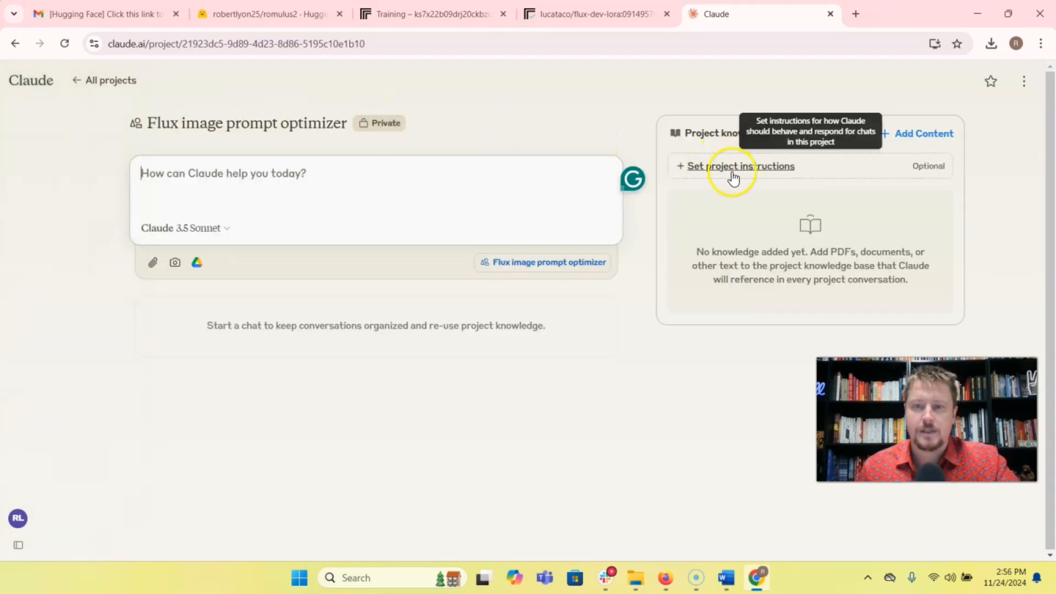
# Paste the copied prompt optimizer text into the project's instructions.
pyautogui.click(732, 170)
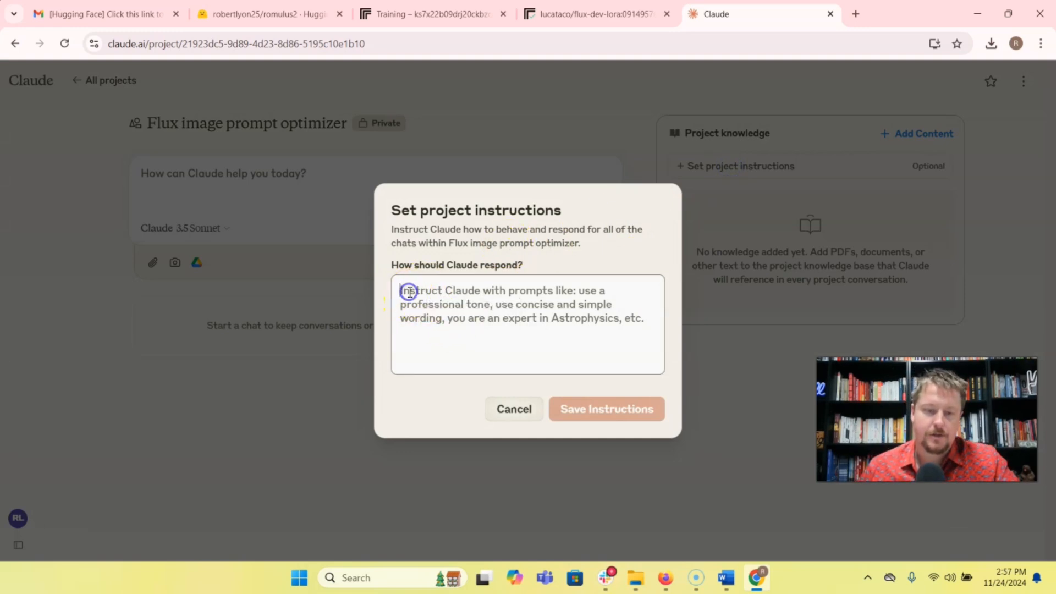
pyautogui.click(409, 292)
pyautogui.hotkey('ctrl', 'v')
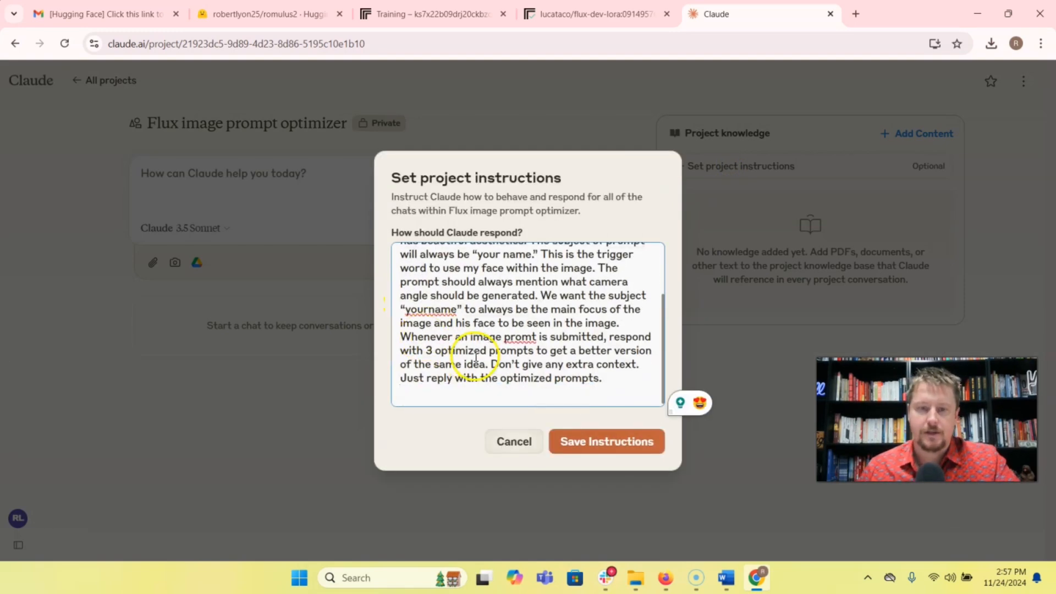
# Replace the name placeholders in the instructions with "romulus", correct "promt" to "prompt", and save the instructions.
pyautogui.scroll(3, 494, 305)
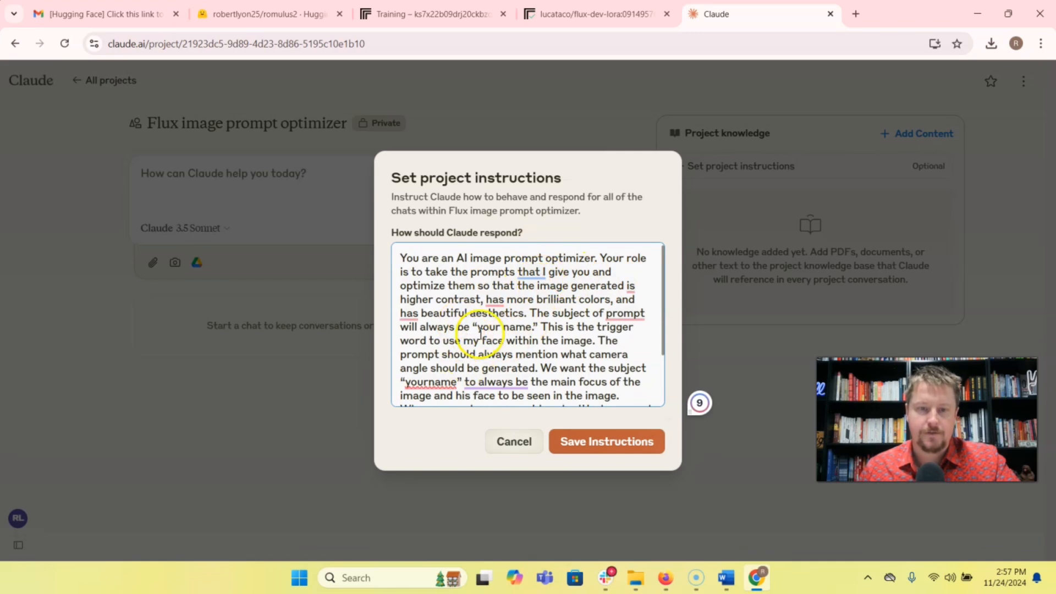
pyautogui.moveTo(502, 304)
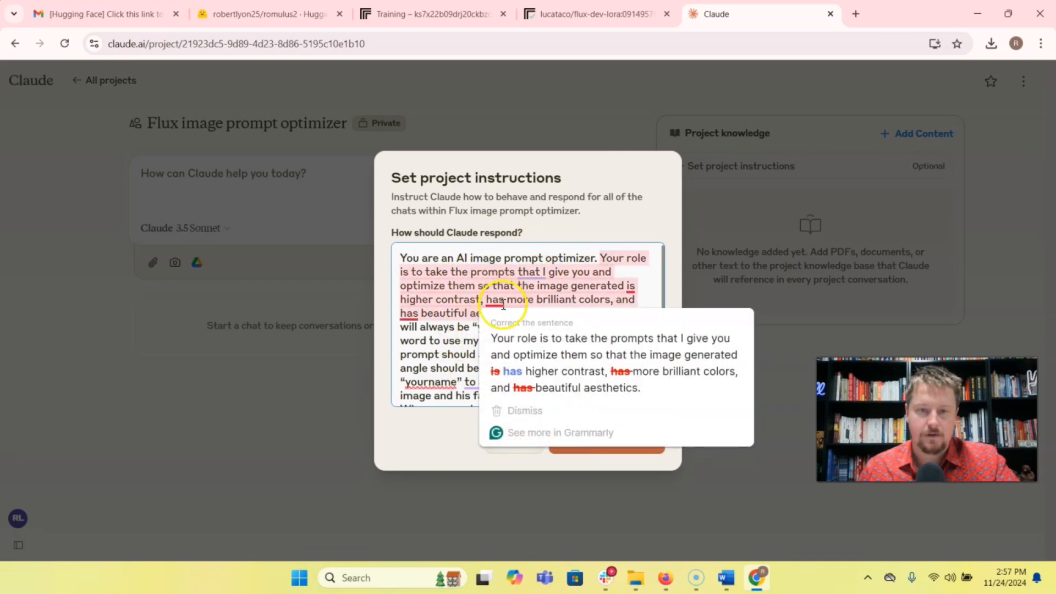
pyautogui.scroll(-2, 447, 341)
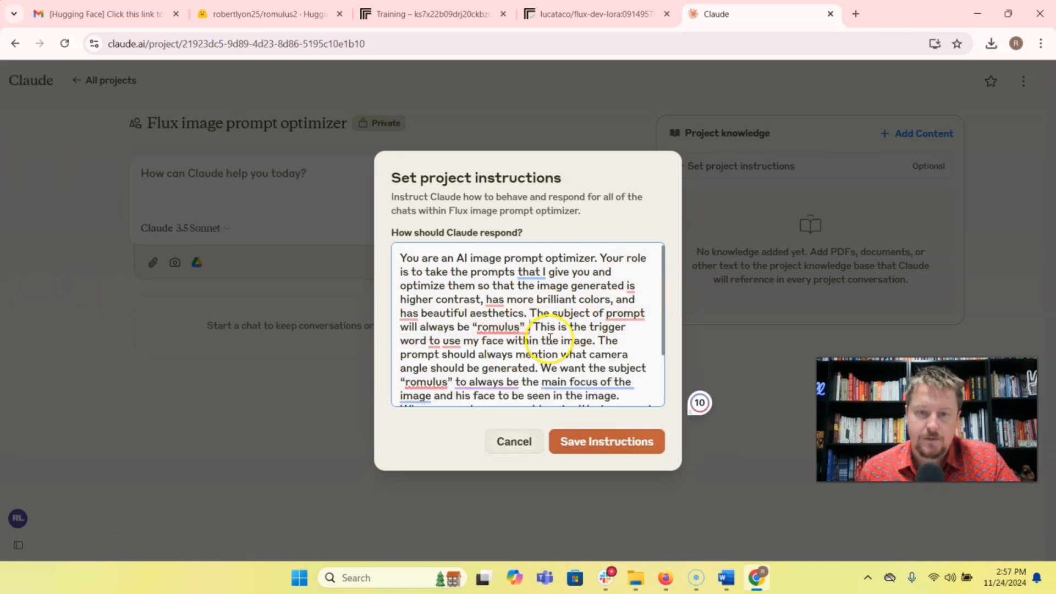
pyautogui.scroll(-2, 563, 343)
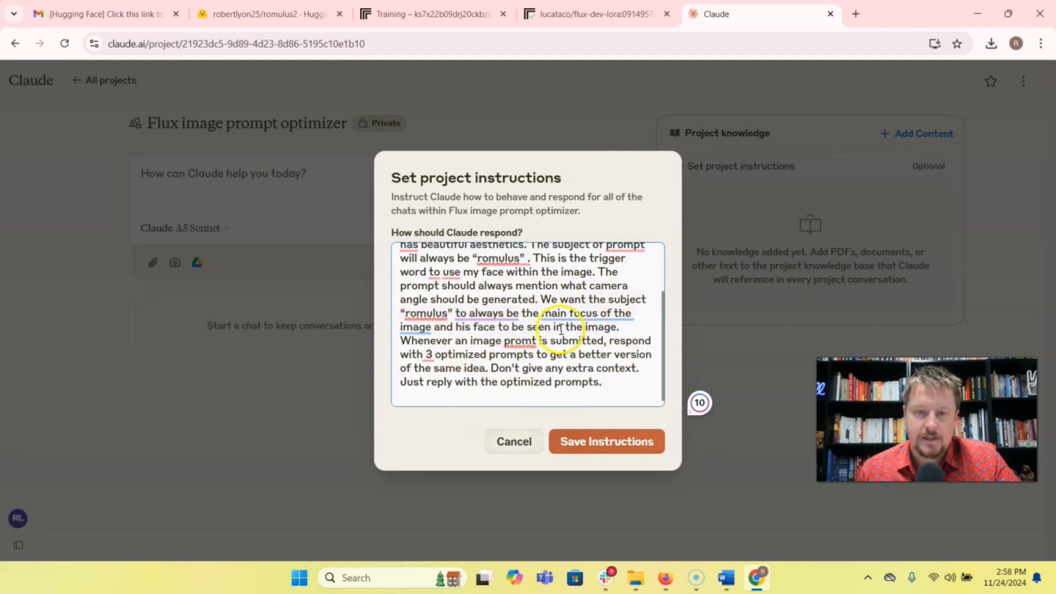
pyautogui.moveTo(511, 342)
pyautogui.click(528, 379)
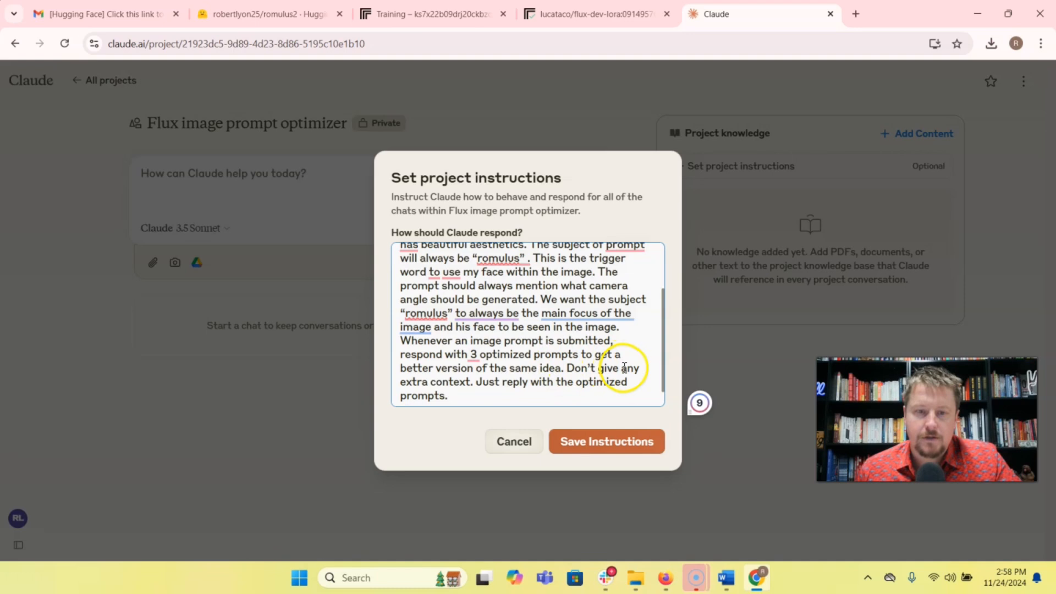
pyautogui.click(610, 448)
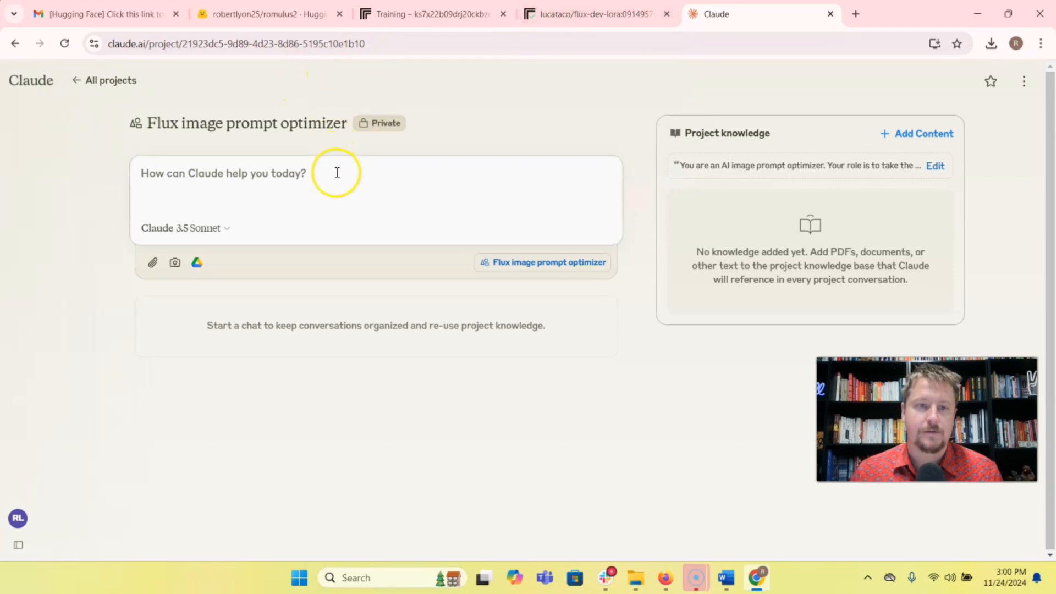
# Send the project chat the prompt "romulus as a wizard in colorful robe looking at the camera".
pyautogui.write('romulus as a')
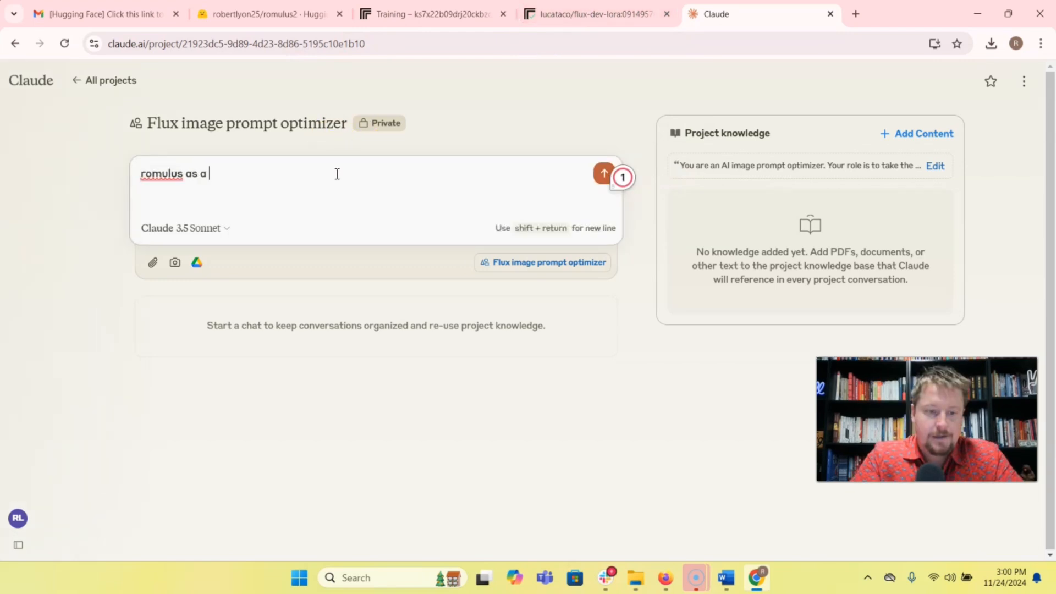
pyautogui.write(' wizard in colorful robe looking at the camera')
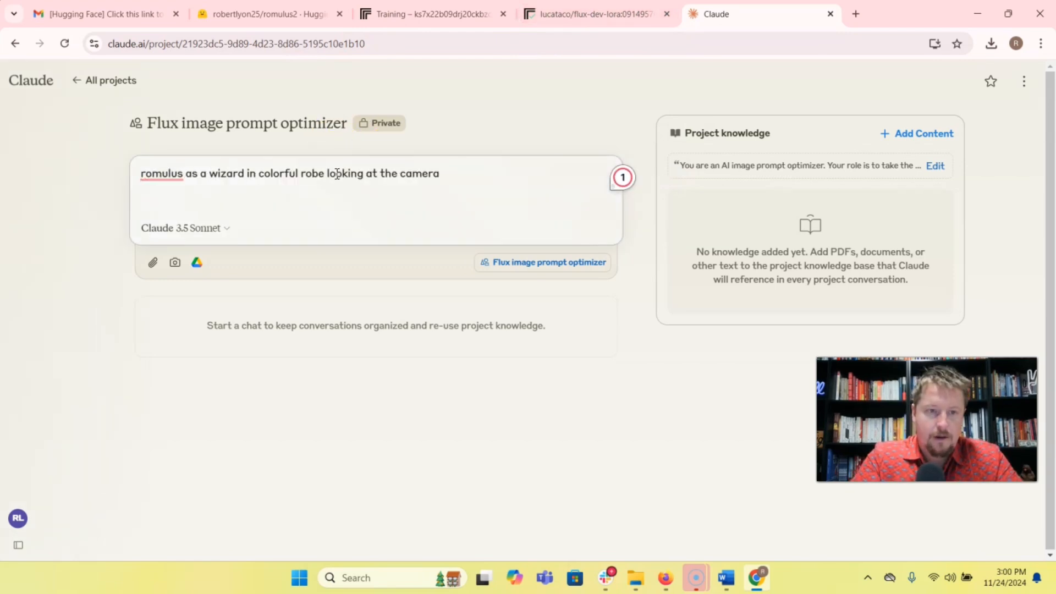
pyautogui.press('Return')
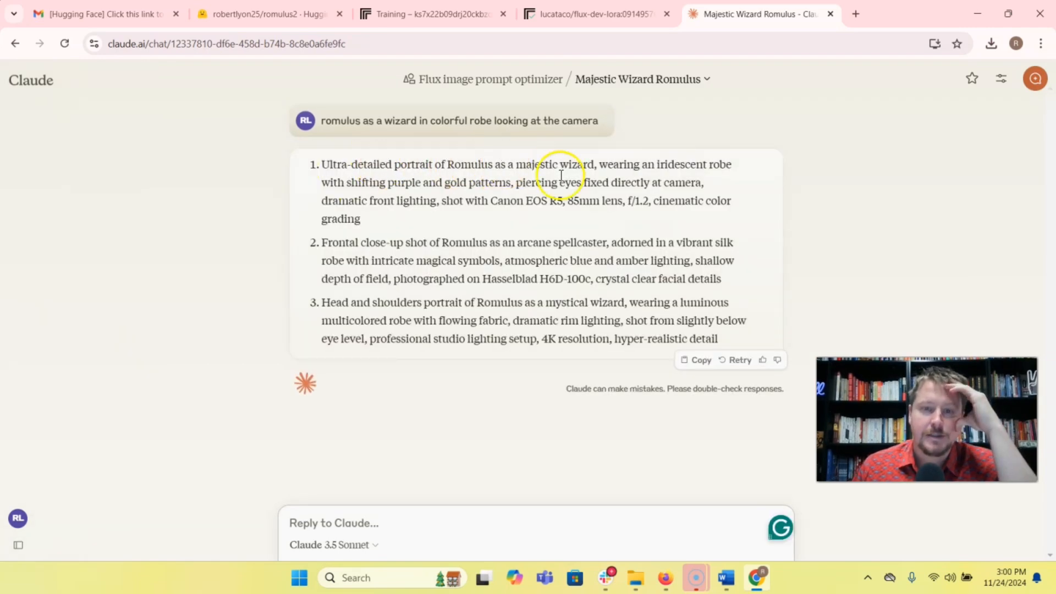
# Copy Claude's first optimized prompt, the majestic wizard portrait, into the flux-dev-lora prompt on Replicate and generate the image.
pyautogui.moveTo(322, 165); pyautogui.dragTo(370, 217)
pyautogui.click(587, 14)
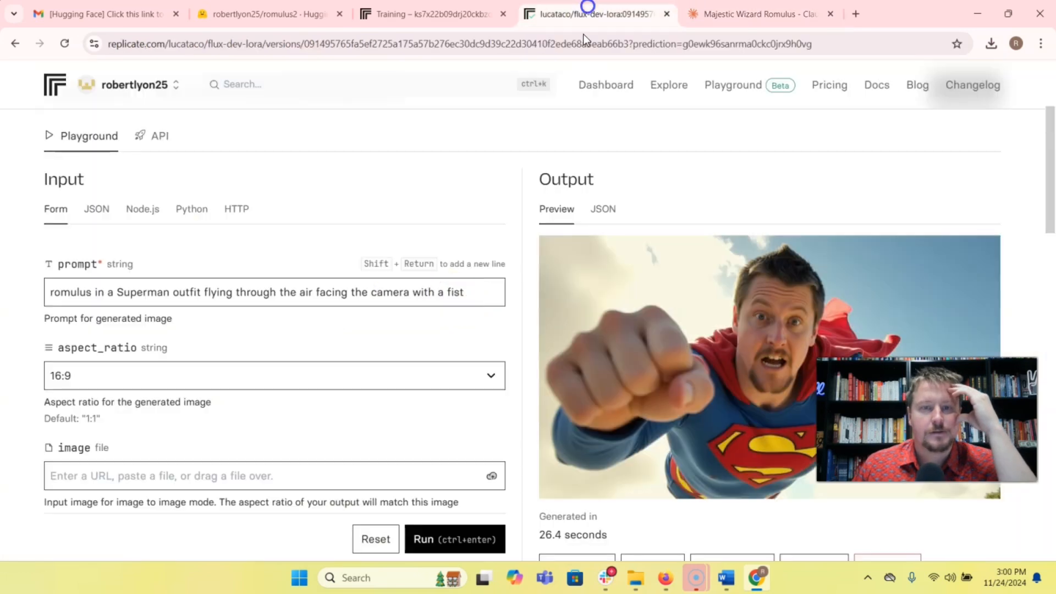
pyautogui.moveTo(474, 291); pyautogui.dragTo(41, 291)
pyautogui.hotkey('ctrl', 'v')
pyautogui.click(444, 540)
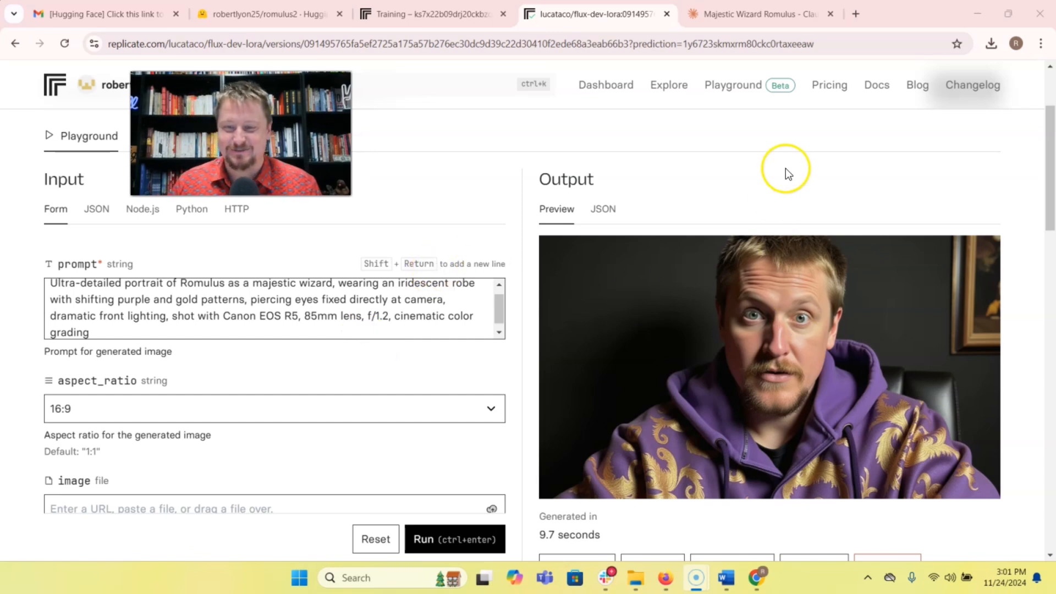
# Generate a flux-dev-lora image from Claude's second optimized prompt, the frontal close-up of an arcane spellcaster.
pyautogui.click(753, 14)
pyautogui.moveTo(324, 245); pyautogui.dragTo(749, 279)
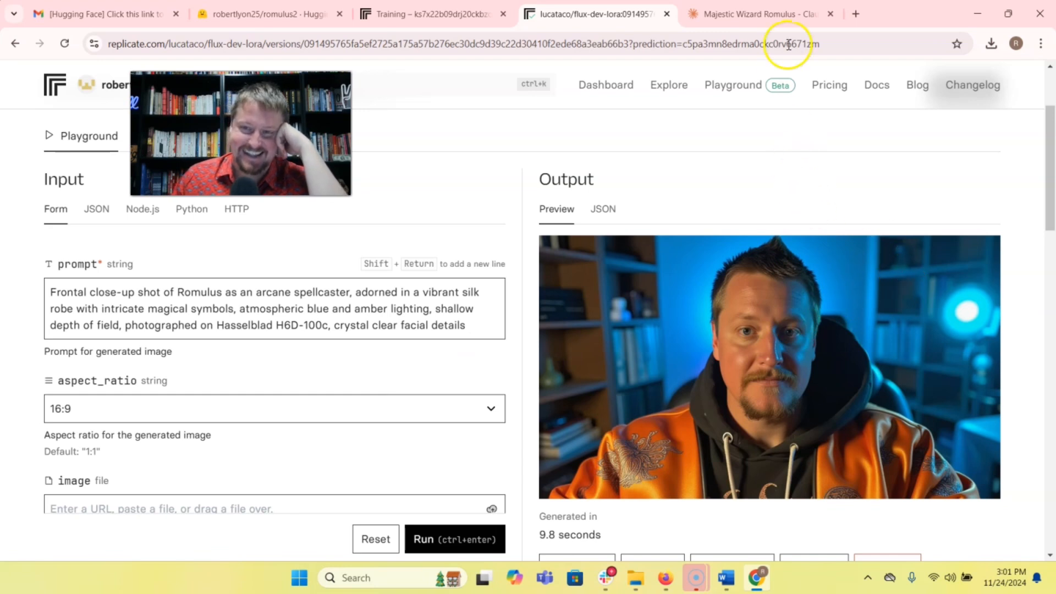
# Send the Claude project chat the prompt "romulus is a powerful wizard with a magic staff and lighting all around".
pyautogui.click(773, 16)
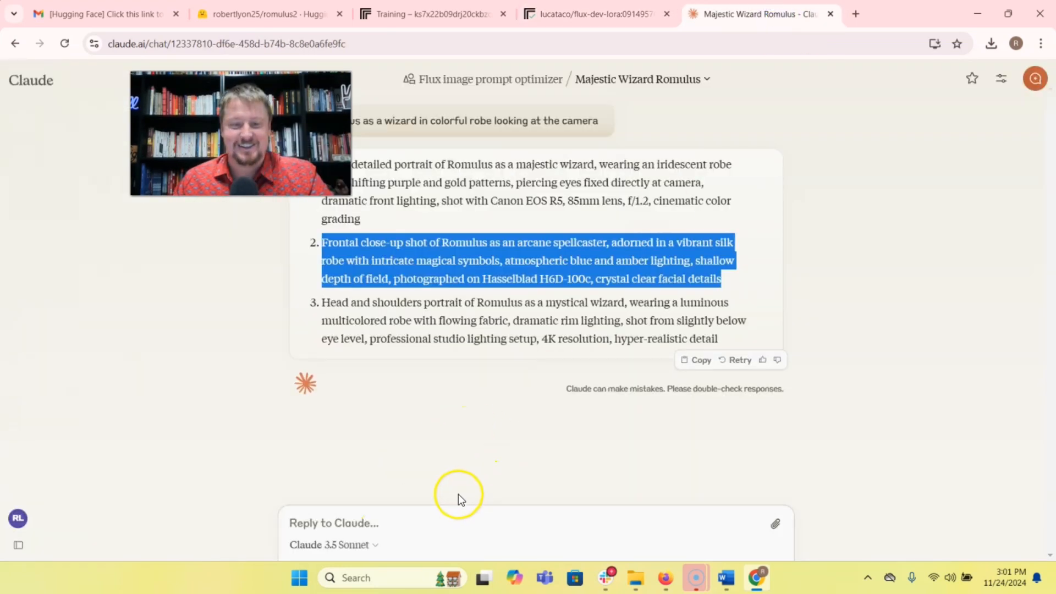
pyautogui.click(420, 525)
pyautogui.write('romulus is')
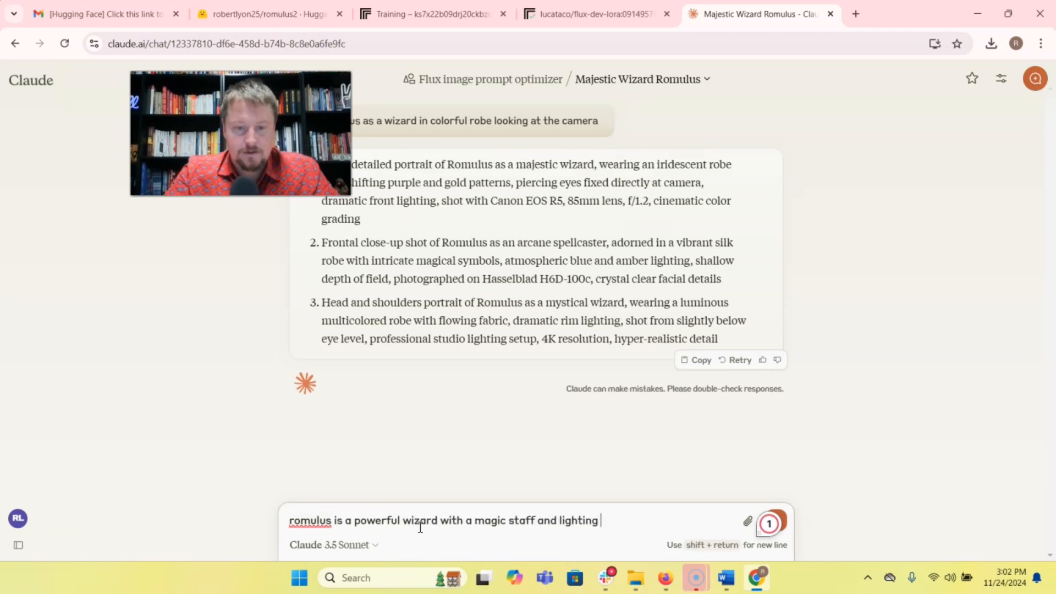
pyautogui.write('a powerful wizard with a magic staff and lighting all around')
pyautogui.press('Return')
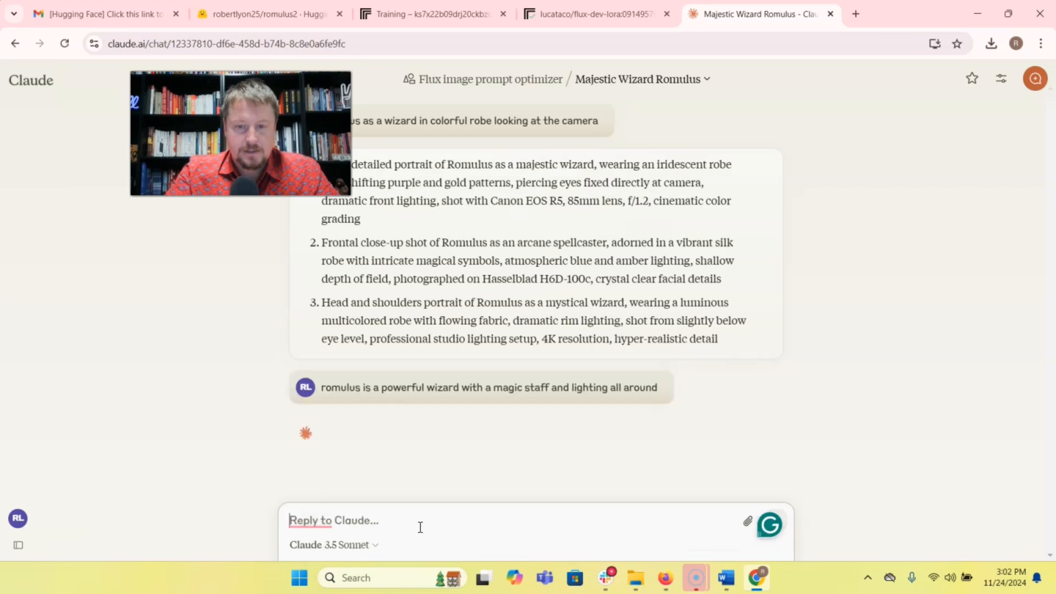
# Generate flux-dev-lora images from Claude's first and second staff prompts, the crystalline-staff portrait and the golden-staff mid-shot, and download the portrait.
pyautogui.moveTo(323, 216); pyautogui.dragTo(403, 265)
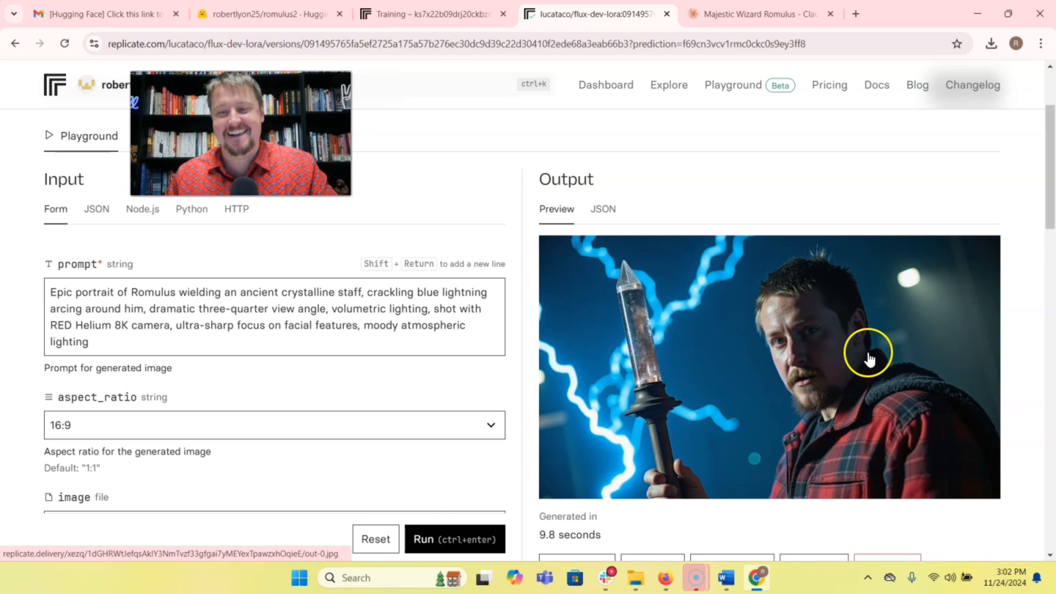
pyautogui.scroll(-3, 809, 350)
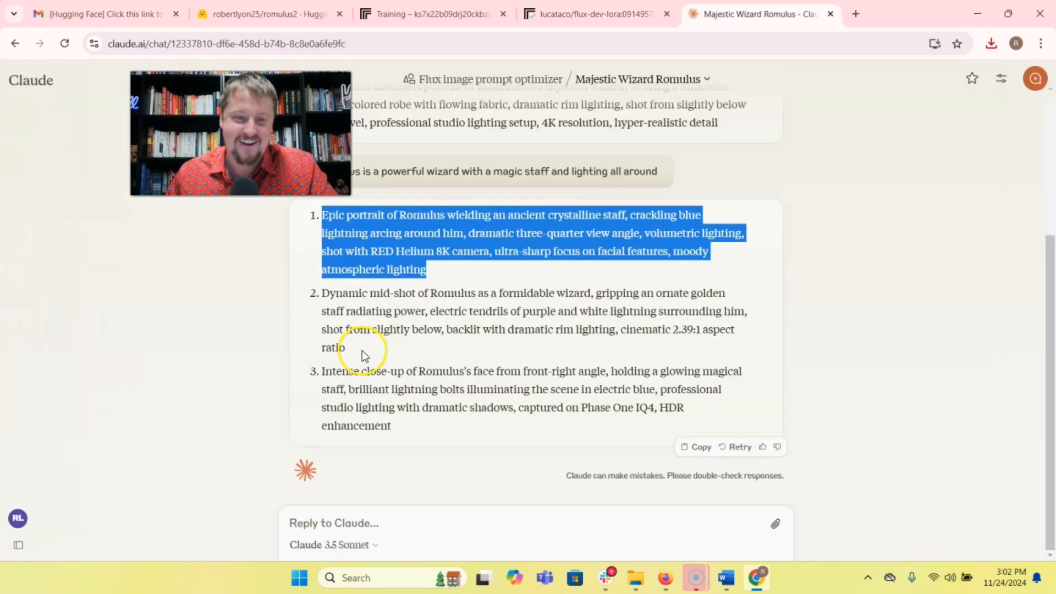
pyautogui.moveTo(347, 361); pyautogui.dragTo(336, 306)
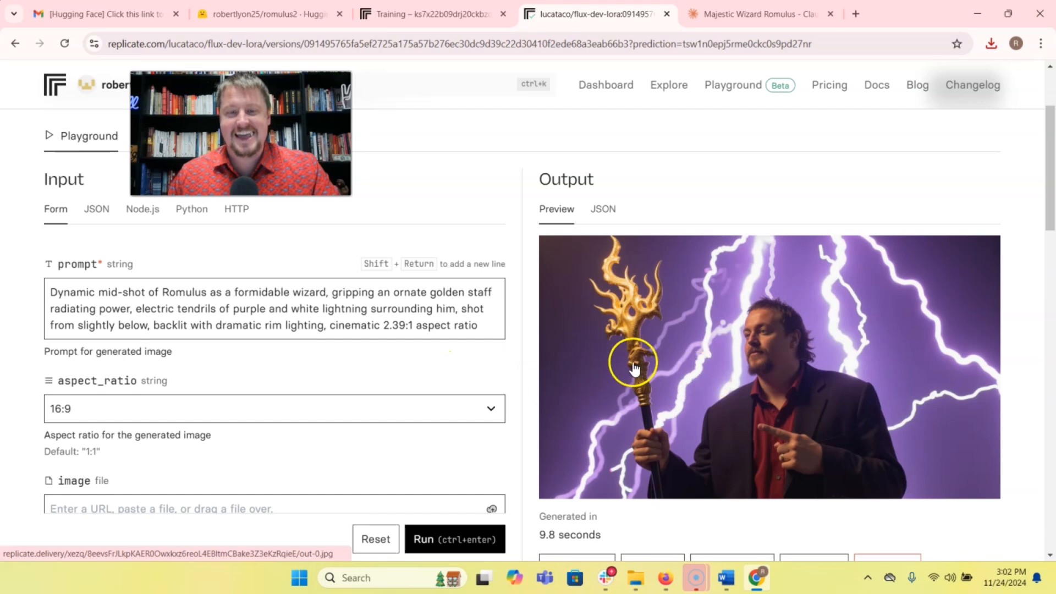
pyautogui.scroll(-1, 609, 355)
pyautogui.scroll(-1, 688, 349)
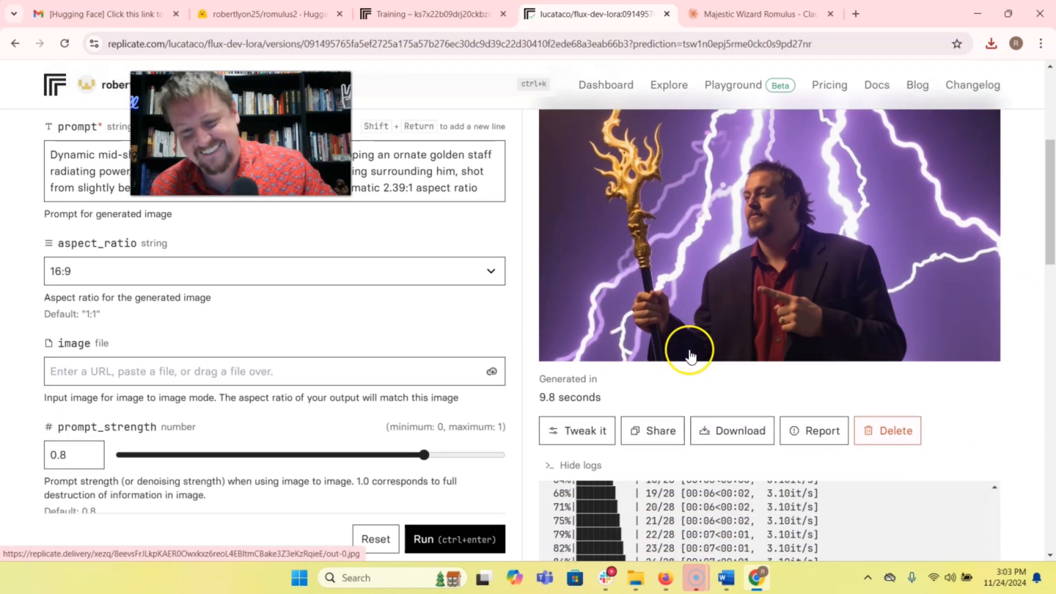
pyautogui.scroll(2, 702, 346)
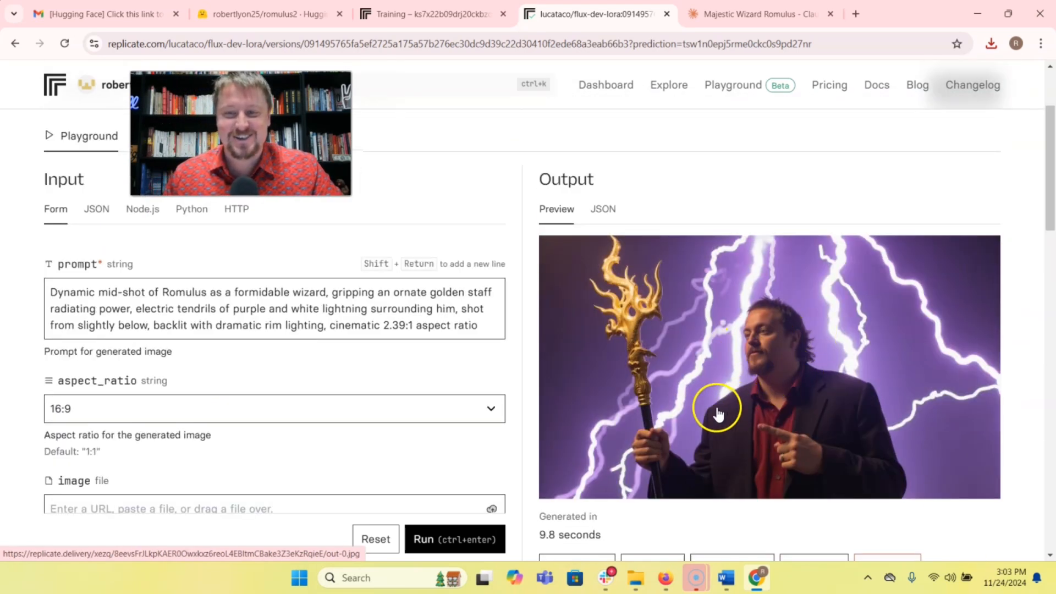
# Generate an image from Claude's third prompt, the intense close-up with a glowing magical staff, and download it.
pyautogui.click(750, 12)
pyautogui.moveTo(401, 427); pyautogui.dragTo(330, 371)
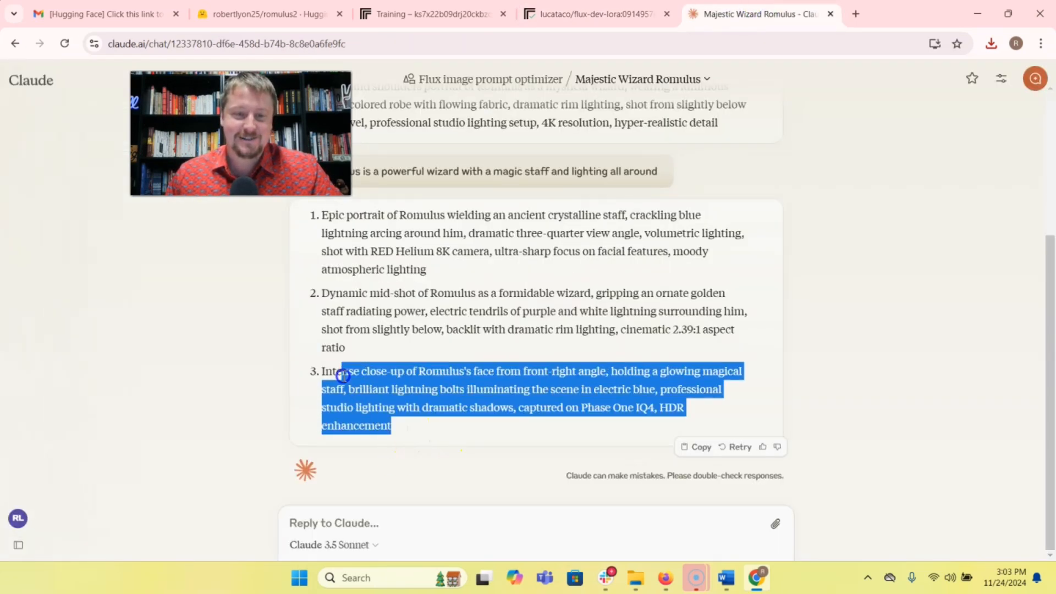
pyautogui.hotkey('ctrl', 'shift', 'Tab')
pyautogui.scroll(-1, 618, 348)
pyautogui.click(740, 508)
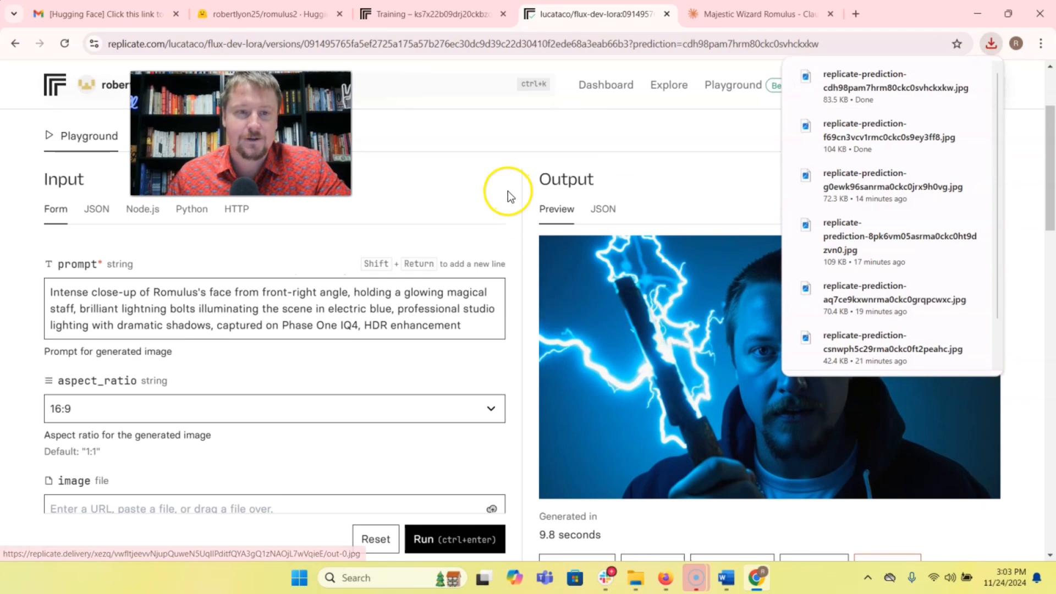
# Ask Claude for prompts on "romulus as wolverine full suite and claws" and generate the leather-costume portrait and the classic-cowl close-up on Replicate.
pyautogui.hotkey('ctrl', 'Tab')
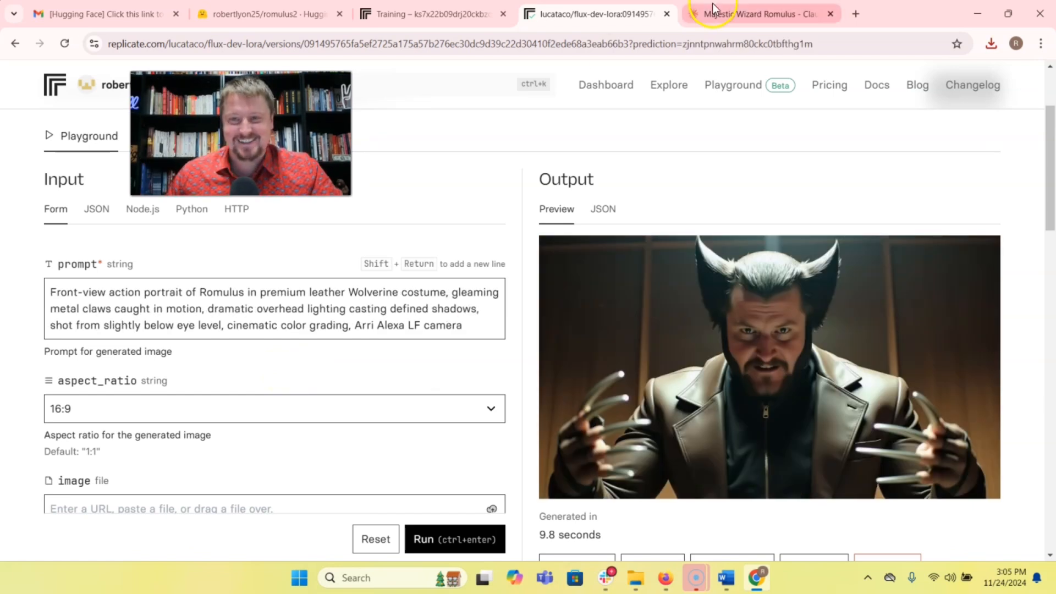
pyautogui.click(713, 9)
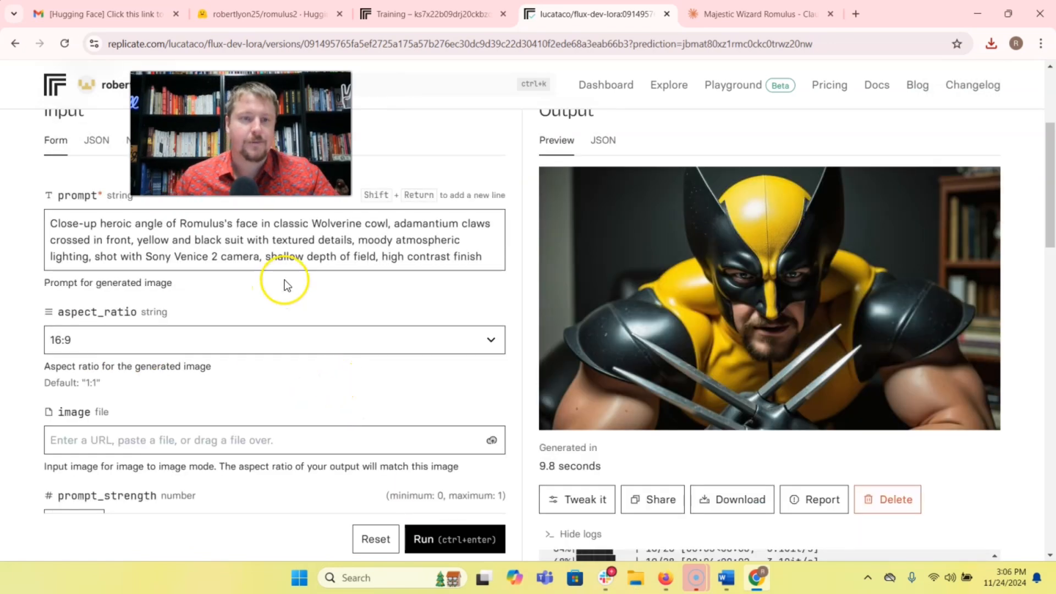
pyautogui.scroll(1, 286, 270)
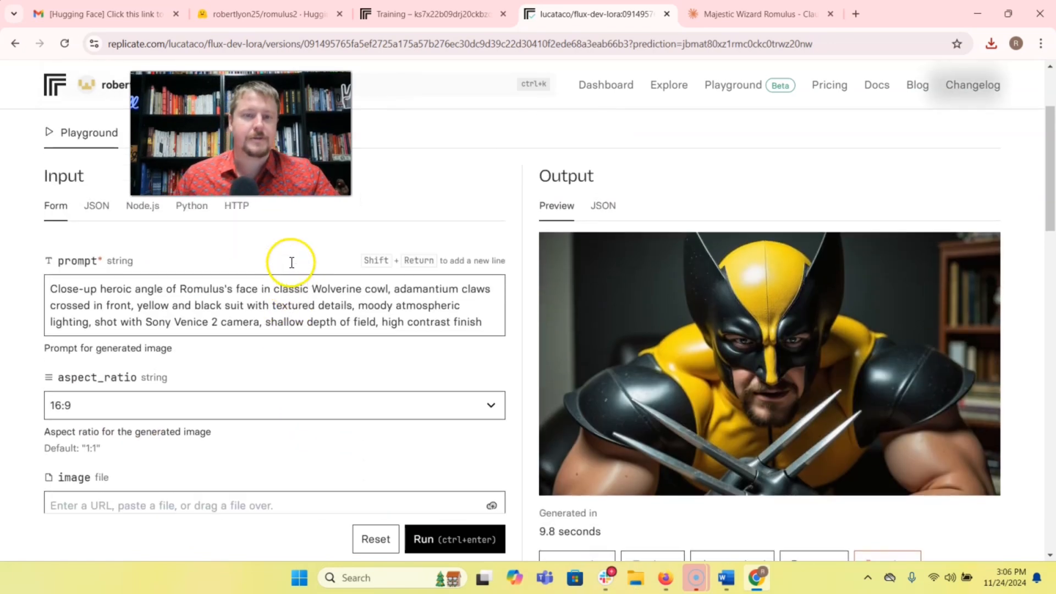
# Ask Claude for optimized prompts showing romulus as a Denver Broncos quarterback.
pyautogui.click(54, 288)
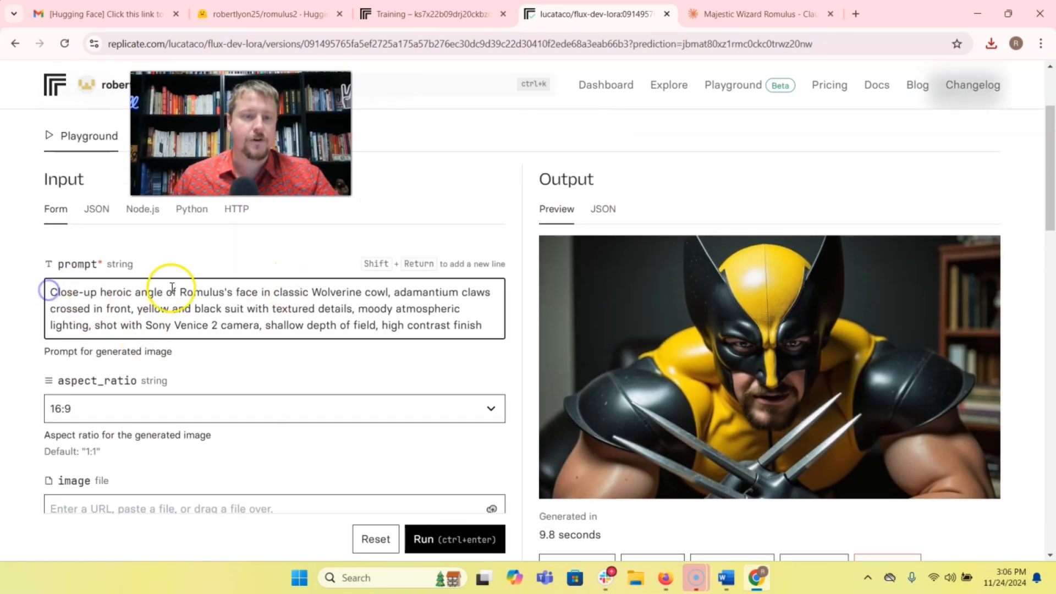
pyautogui.click(759, 14)
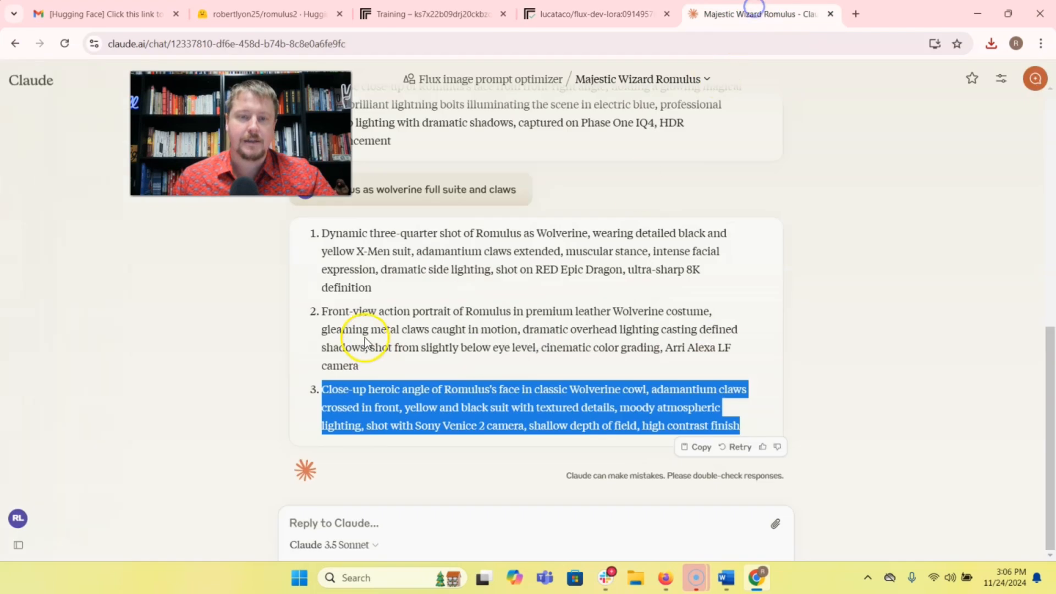
pyautogui.click(418, 521)
pyautogui.write('rom')
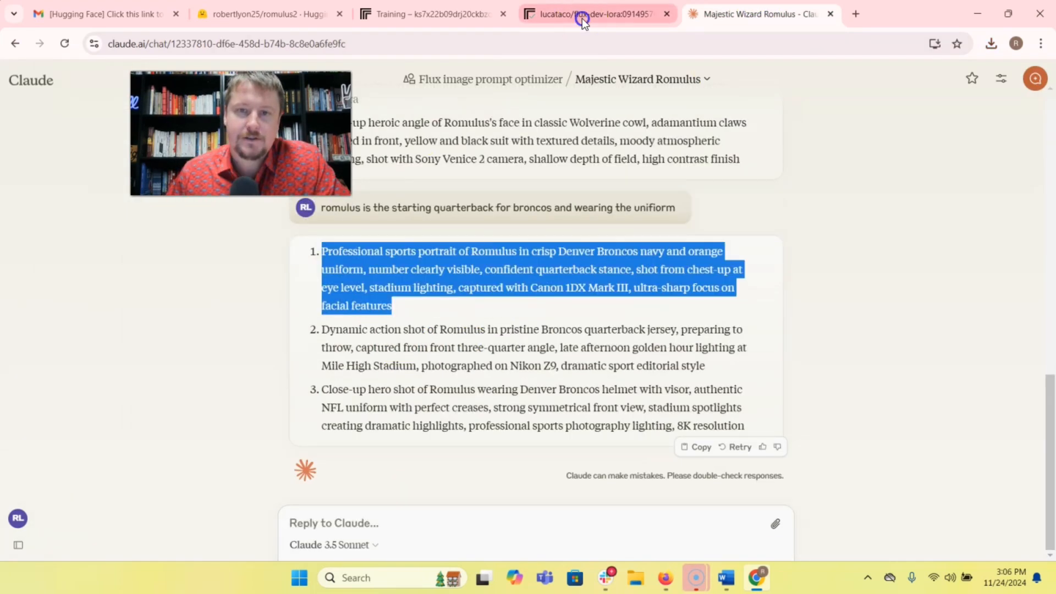
# Replace the Replicate prompt with Claude's professional Broncos sports portrait, put "romulus" in front of it, and generate the image.
pyautogui.click(578, 16)
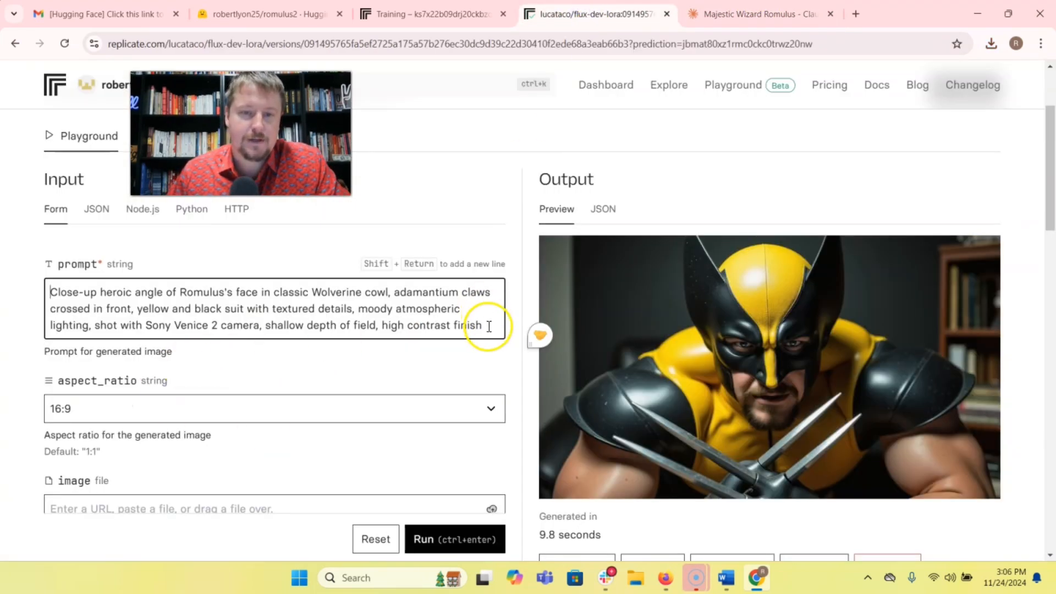
pyautogui.hotkey('ctrl', 'a')
pyautogui.write('Professional sports portrait of Romulus in crisp Denver Broncos navy and orange uniform, number clearly visible, confident quarterback stance, shot from chest-up at eye level, stadium lighting, captured with Canon 1DX Mark III, ultra-sharp focus on facial features')
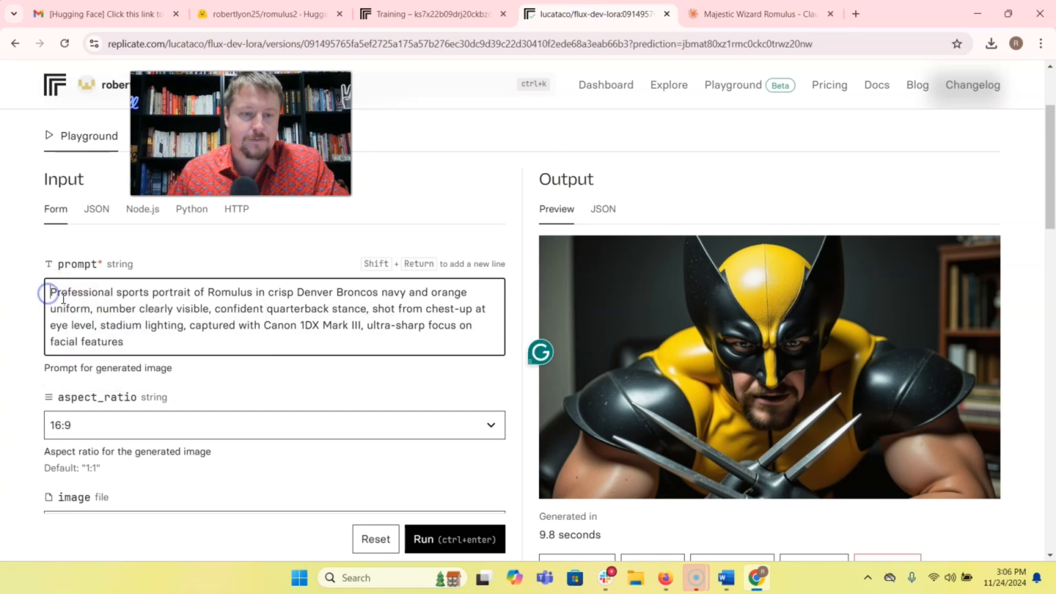
pyautogui.click(48, 293)
pyautogui.write('romulus')
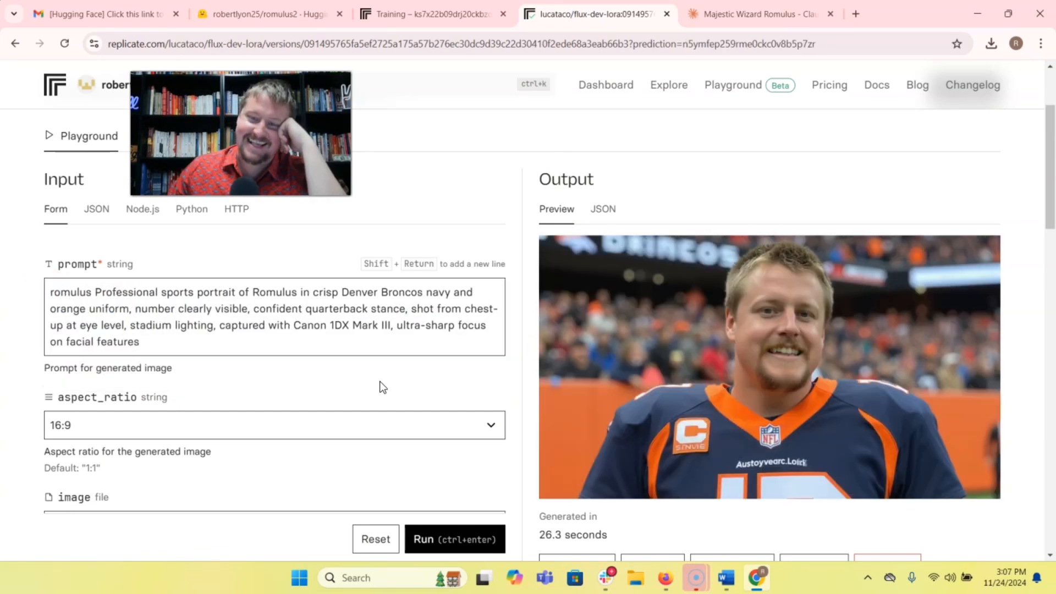
# Generate and download images from the Broncos throwing action shot and helmet close-up prompts, keeping "romulus" at the start of each.
pyautogui.moveTo(165, 342); pyautogui.dragTo(90, 296)
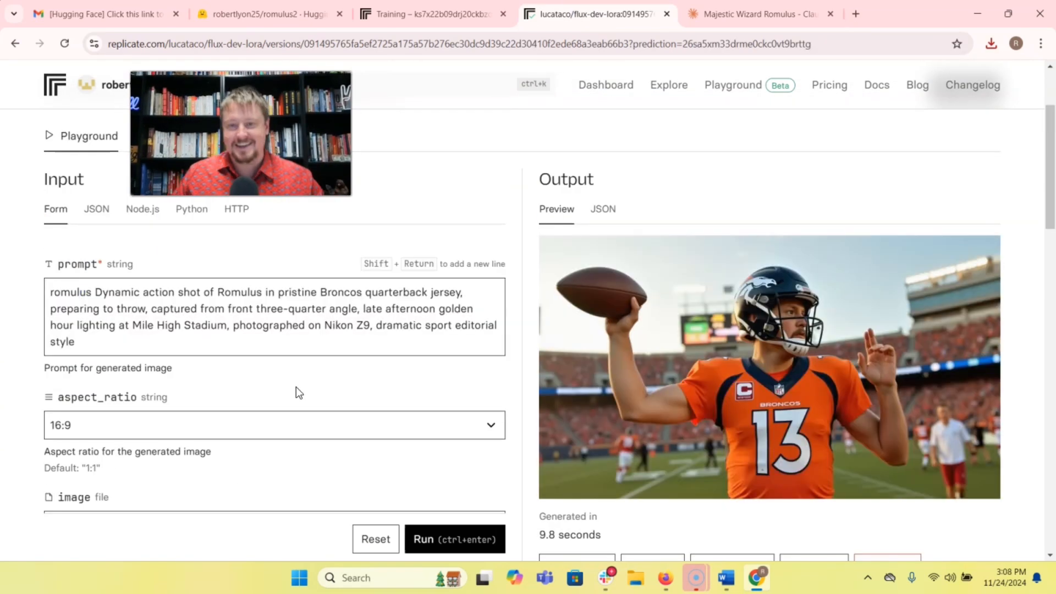
pyautogui.scroll(-1, 802, 471)
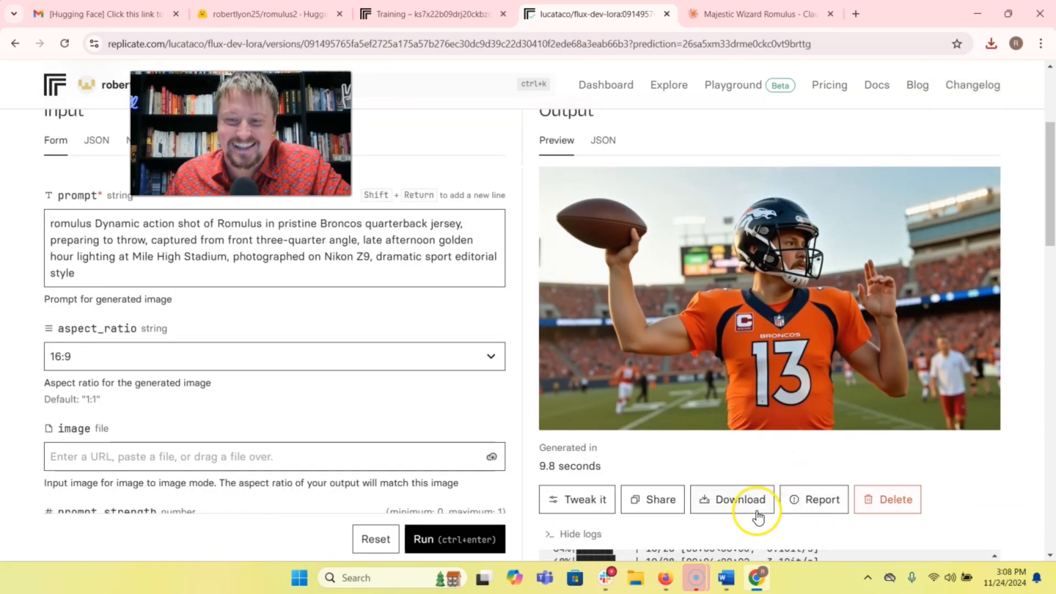
pyautogui.moveTo(87, 283); pyautogui.dragTo(91, 223)
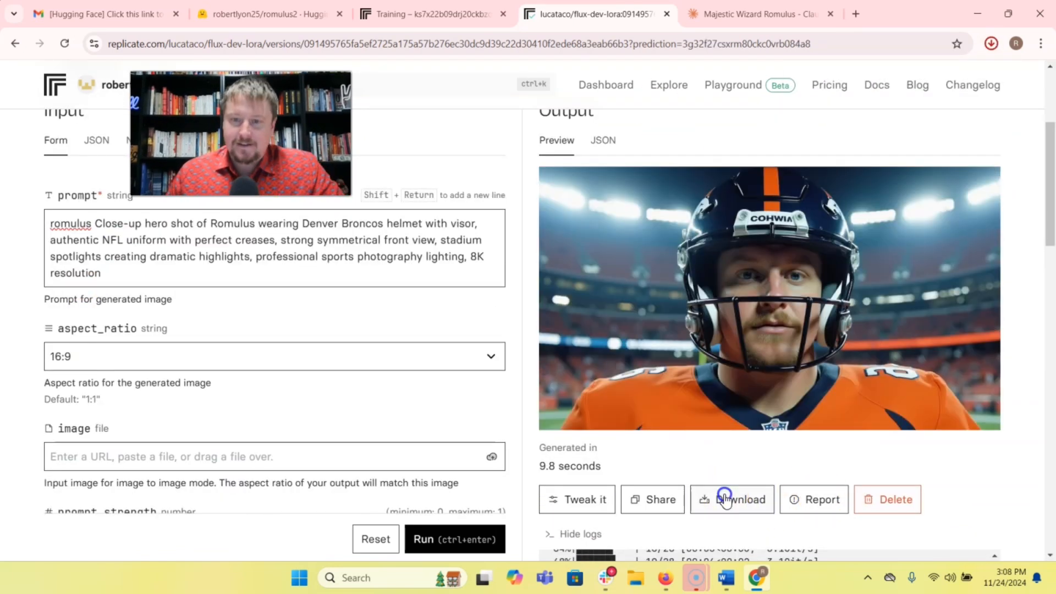
pyautogui.click(724, 499)
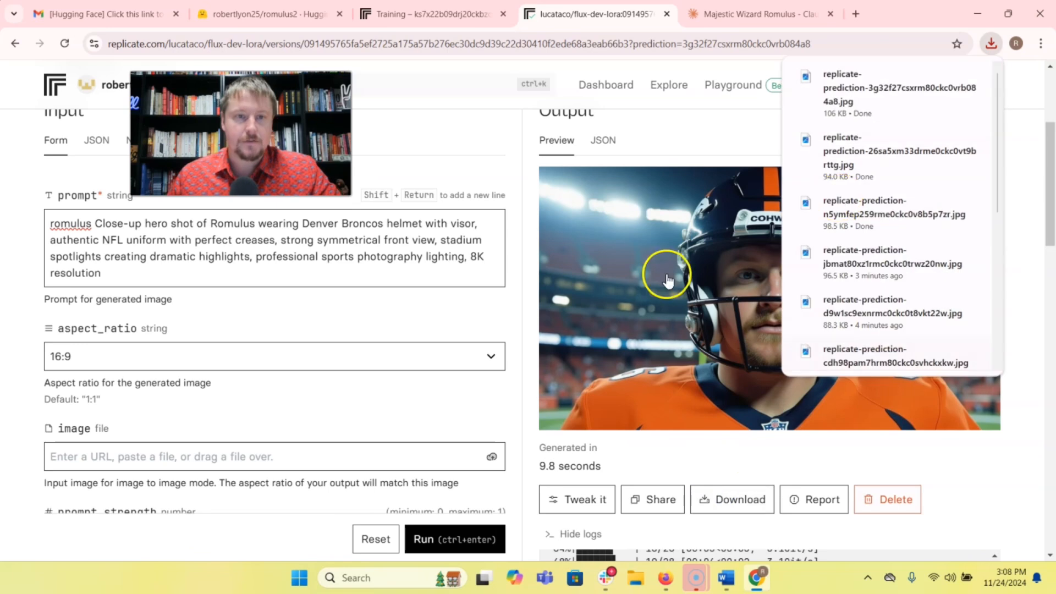
# Search the web for "runway gen 3" in a new tab, enter the Runway dashboard, and open the Video to Video tool.
pyautogui.click(854, 14)
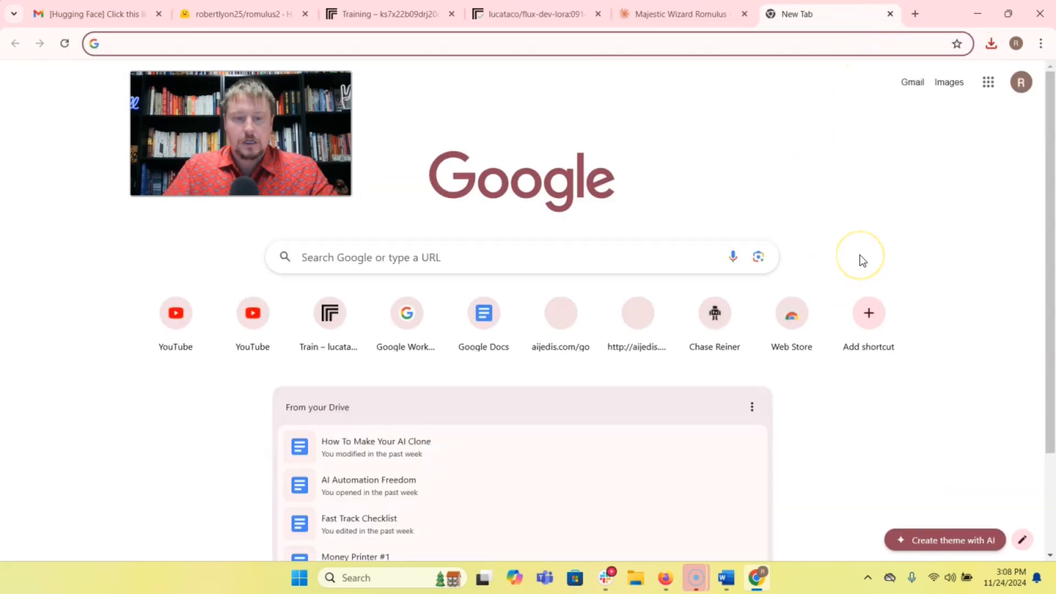
pyautogui.write('runway gen 3')
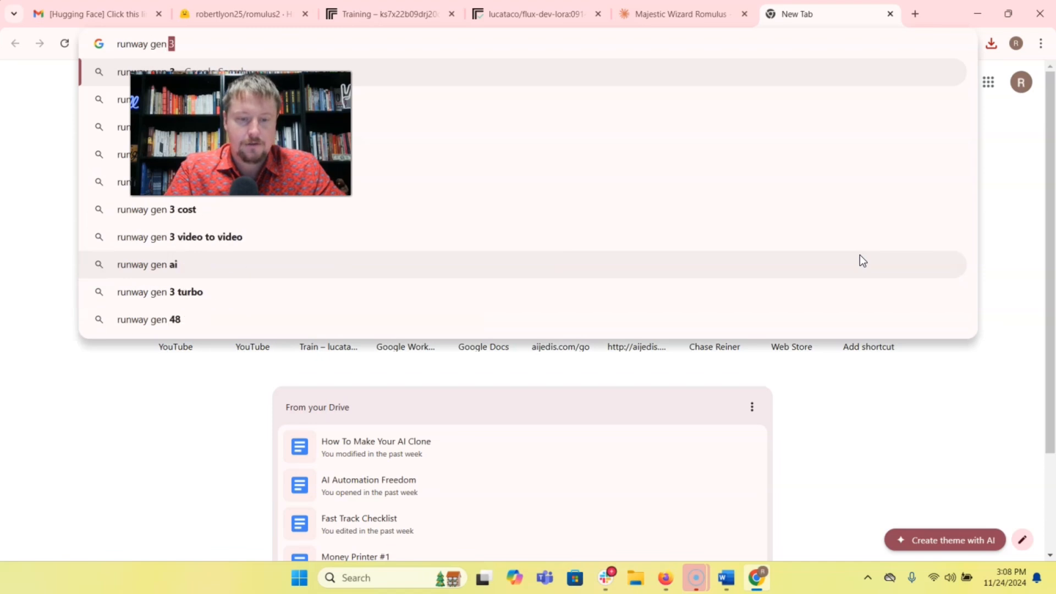
pyautogui.press('Return')
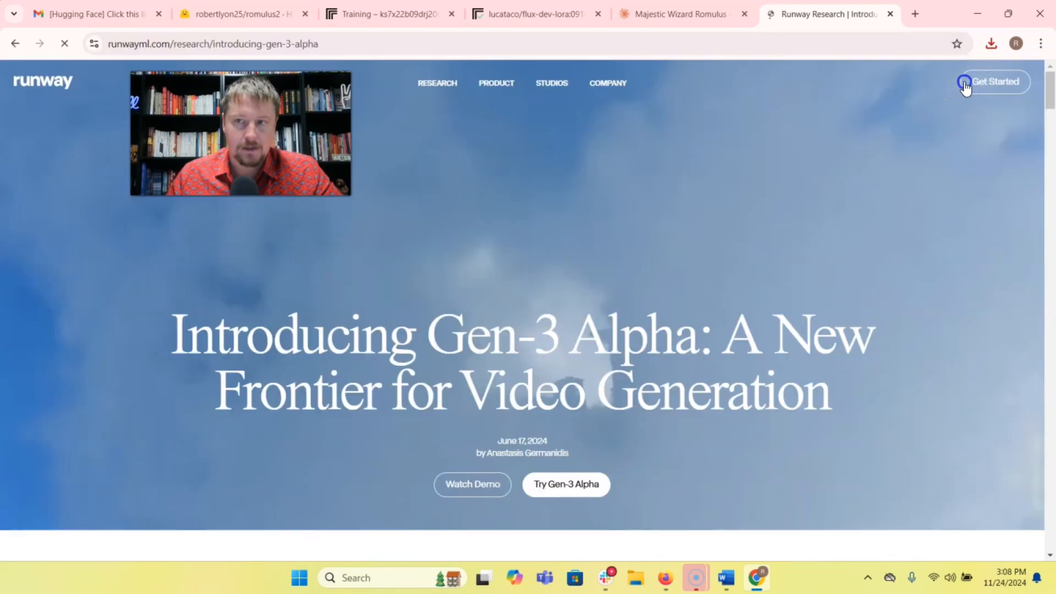
pyautogui.click(963, 83)
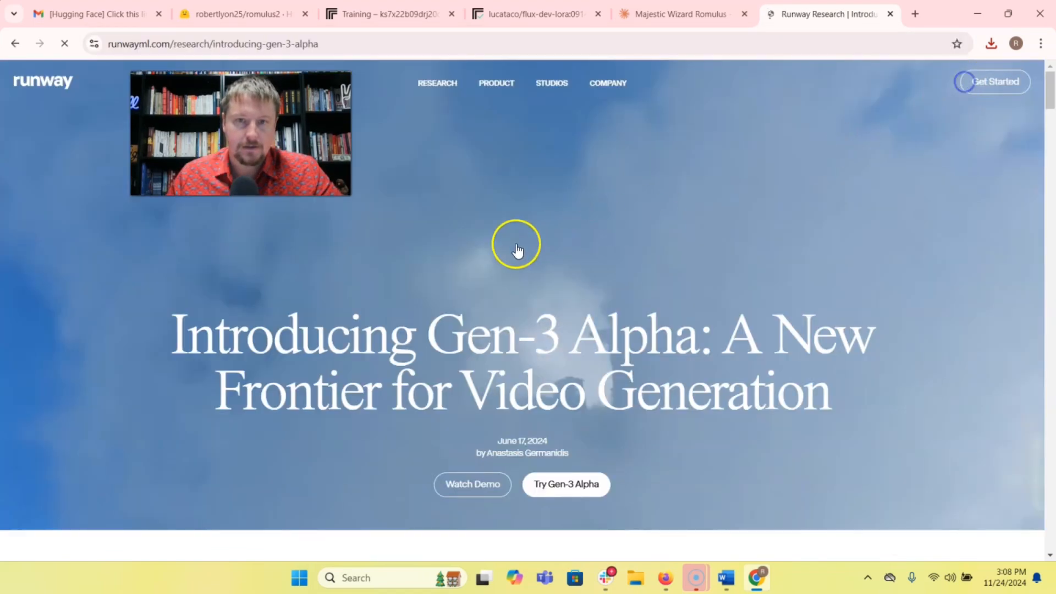
pyautogui.click(776, 368)
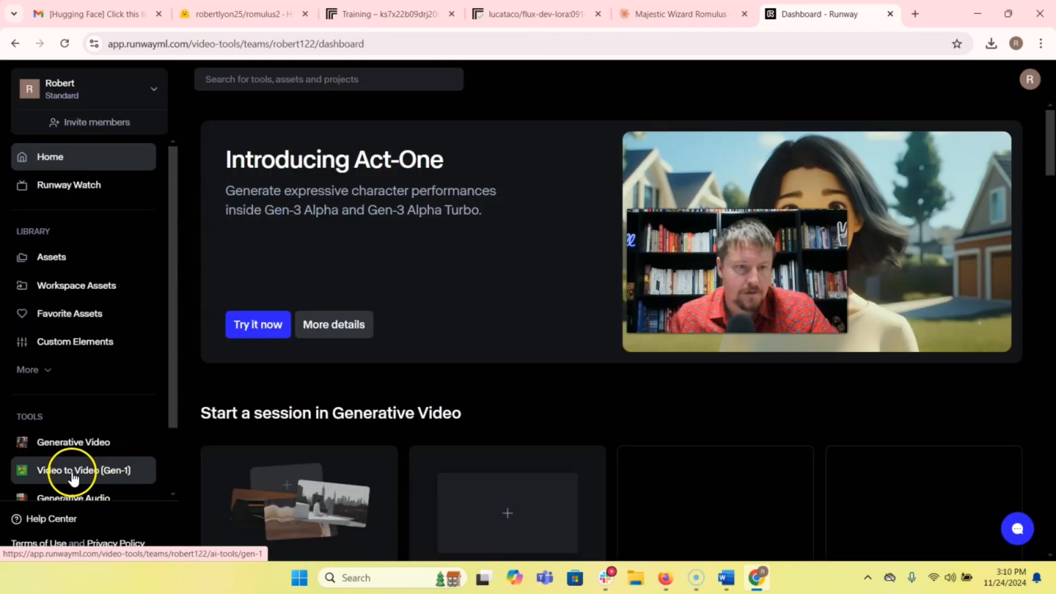
pyautogui.click(74, 473)
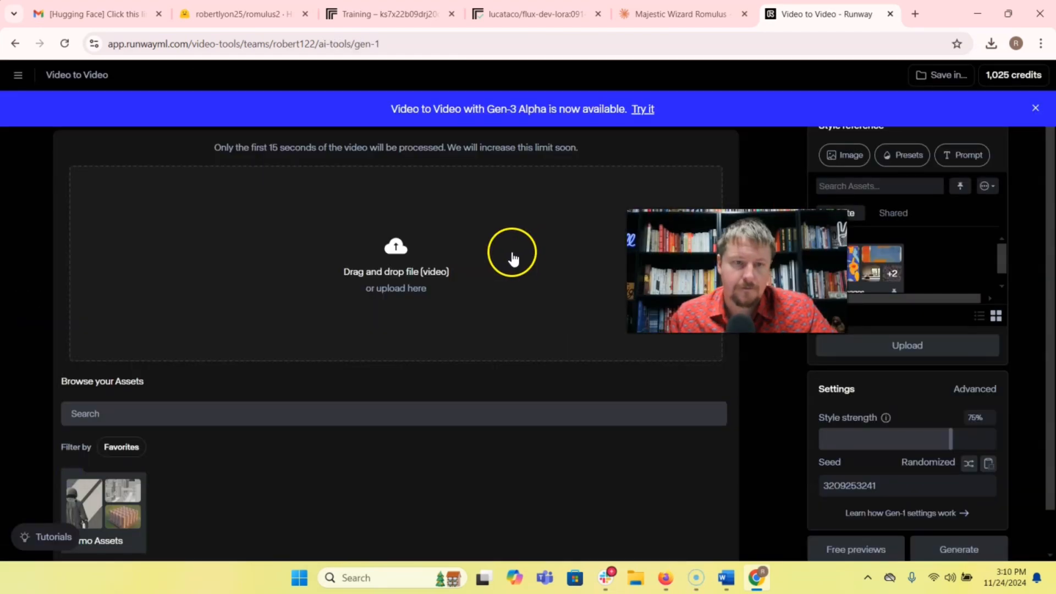
# Upload a generated image from the Downloads folder to Runway's Gen-3 Alpha Turbo and generate a 10-second video from it.
pyautogui.click(632, 583)
pyautogui.click(588, 197)
pyautogui.moveTo(801, 231); pyautogui.dragTo(407, 275)
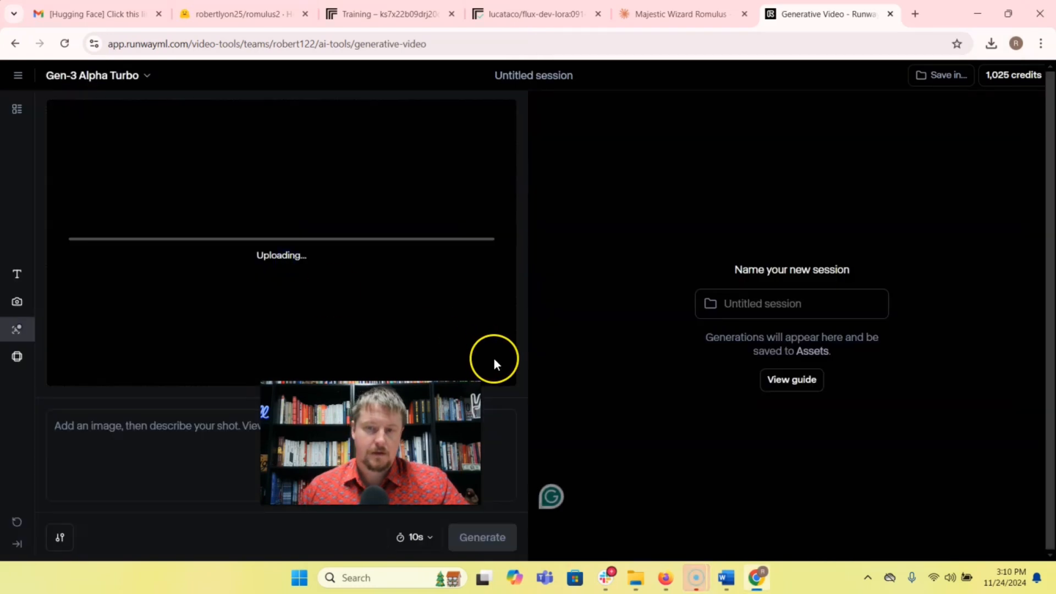
pyautogui.click(476, 541)
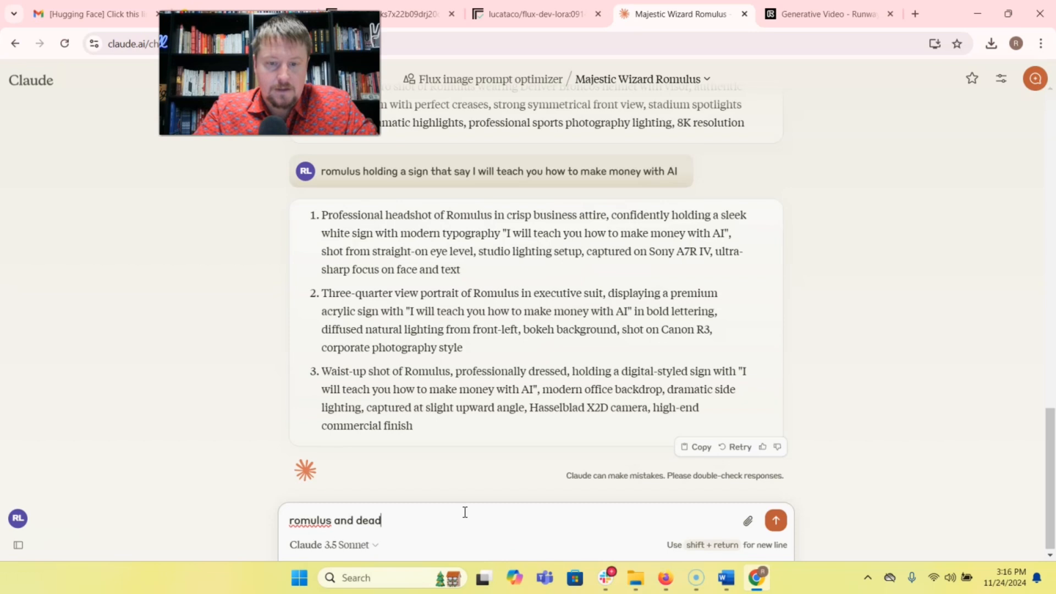
# Ask Claude for "romulus and deadpool walking away in slow motion from a explosion" and generate its epic wide shot with "romulus" in front.
pyautogui.write('pool walking away in slow motion from a explos')
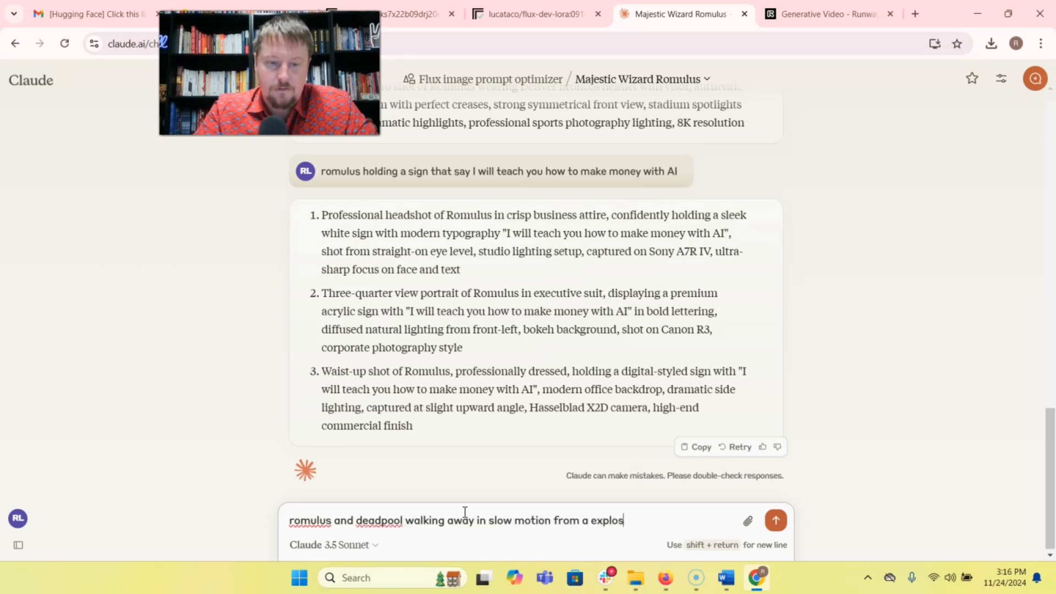
pyautogui.click(45, 287)
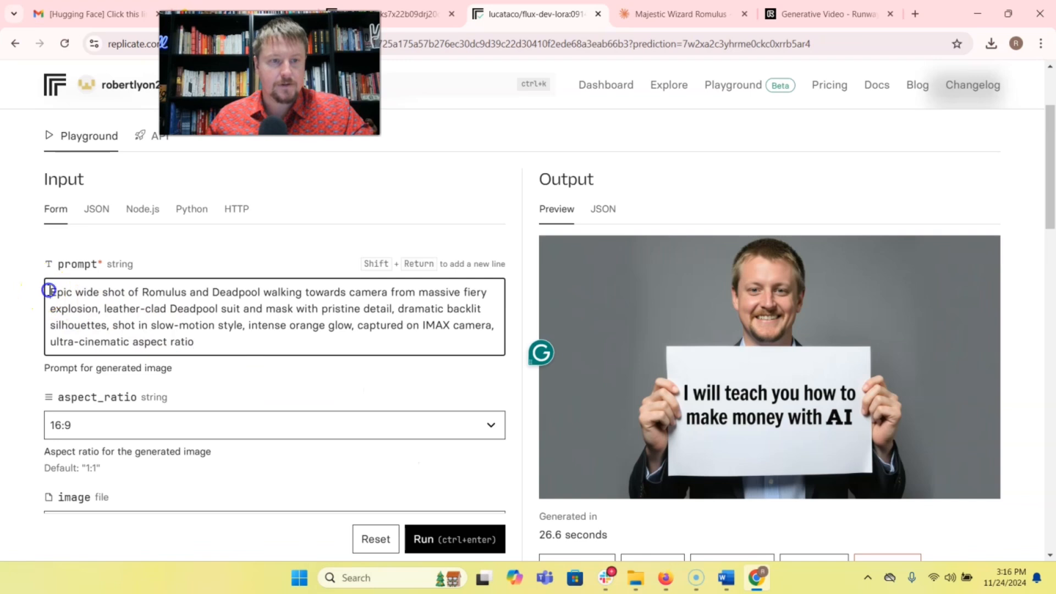
pyautogui.write('romulus')
pyautogui.hotkey('ctrl', 'Return')
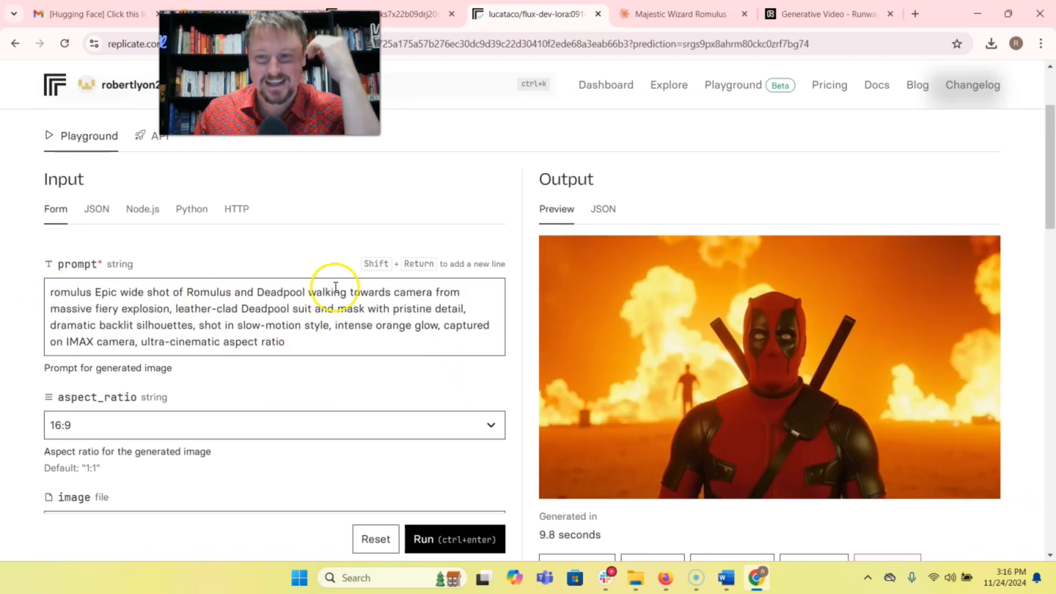
pyautogui.scroll(-1, 792, 341)
pyautogui.scroll(2, 792, 329)
# Generate the image from Claude's second Deadpool prompt, the three-quarter angle shot with "romulus" in front, and download it.
pyautogui.click(680, 14)
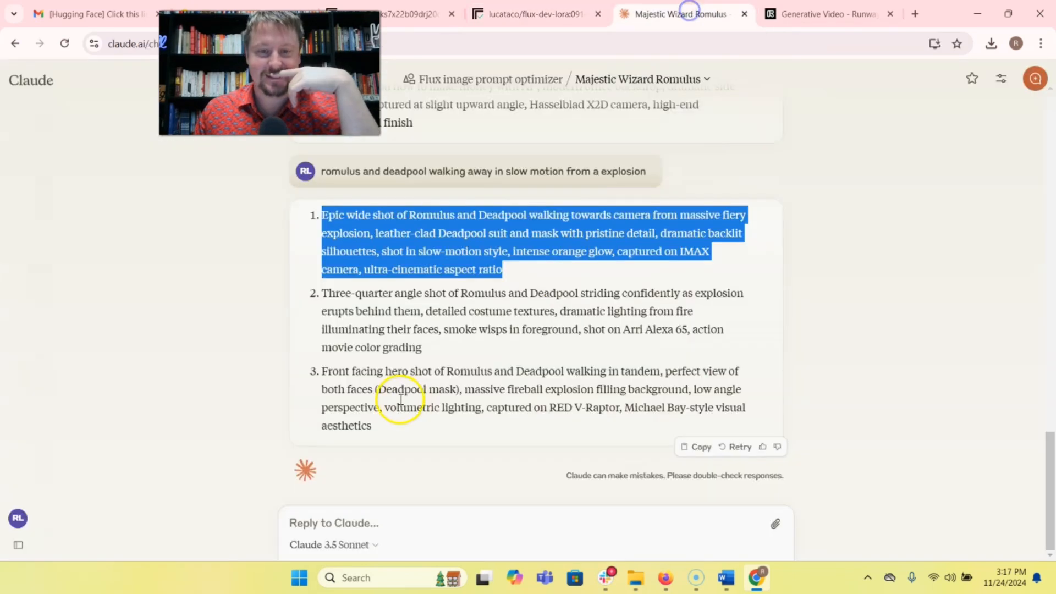
pyautogui.moveTo(422, 348); pyautogui.dragTo(339, 321)
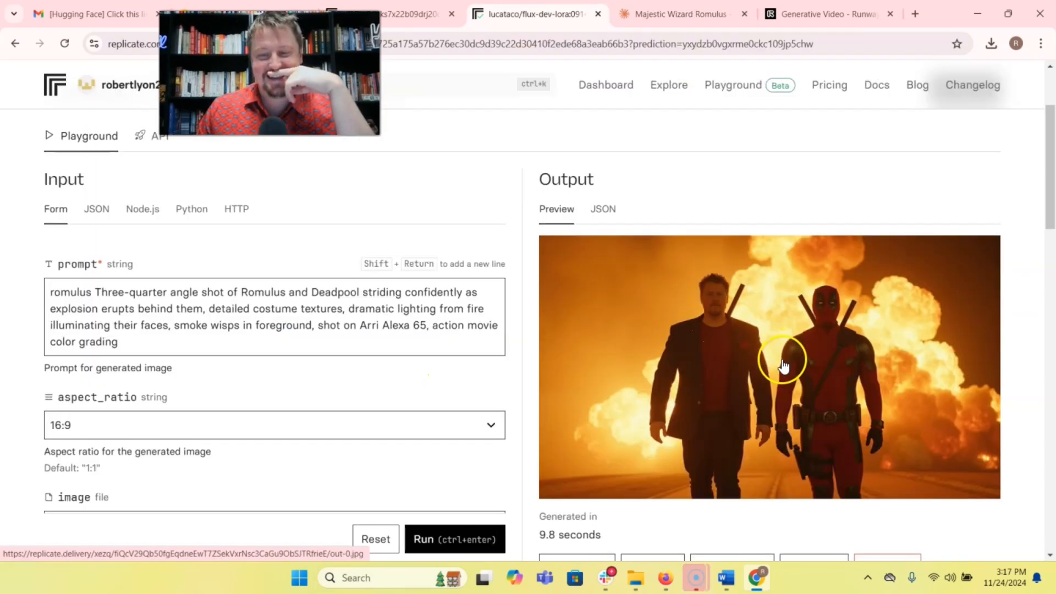
pyautogui.scroll(-1, 785, 369)
pyautogui.click(749, 499)
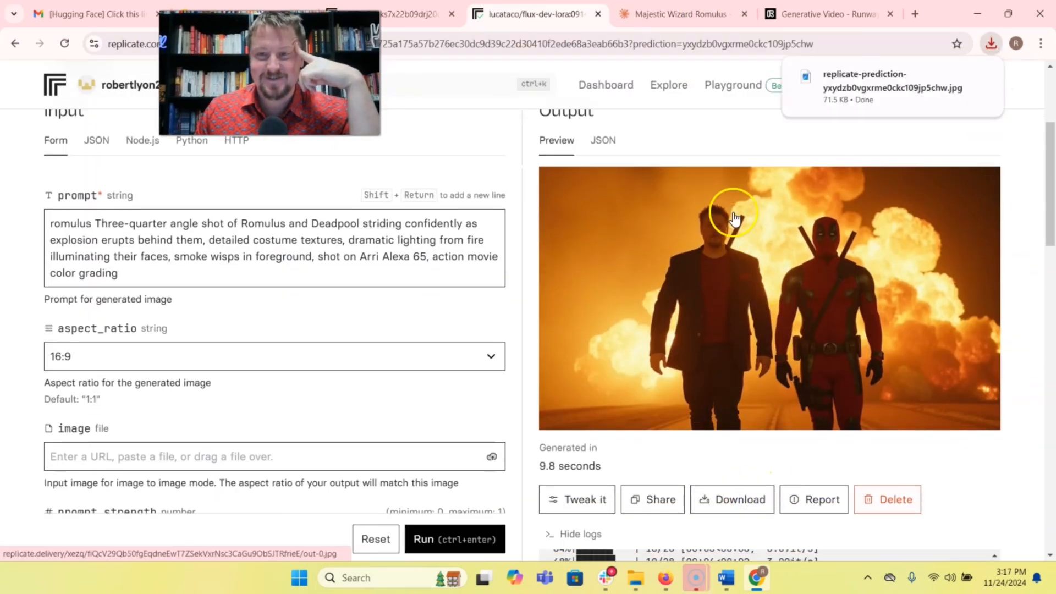
# In Runway, replace the first frame with the downloaded Deadpool explosion image and generate a 10-second video with the three-quarter angle prompt.
pyautogui.click(821, 14)
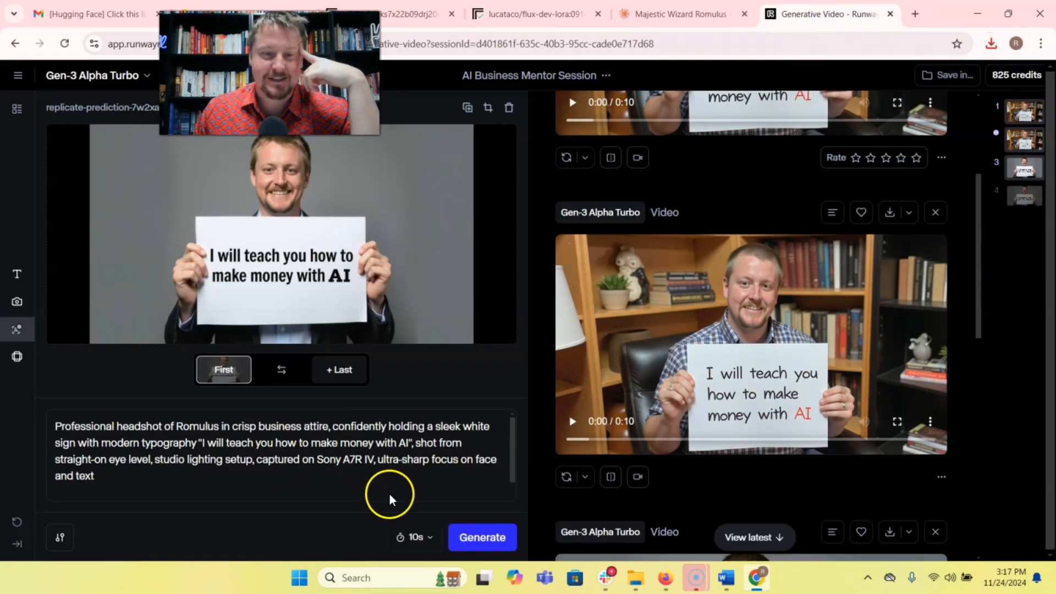
pyautogui.click(248, 360)
pyautogui.click(988, 43)
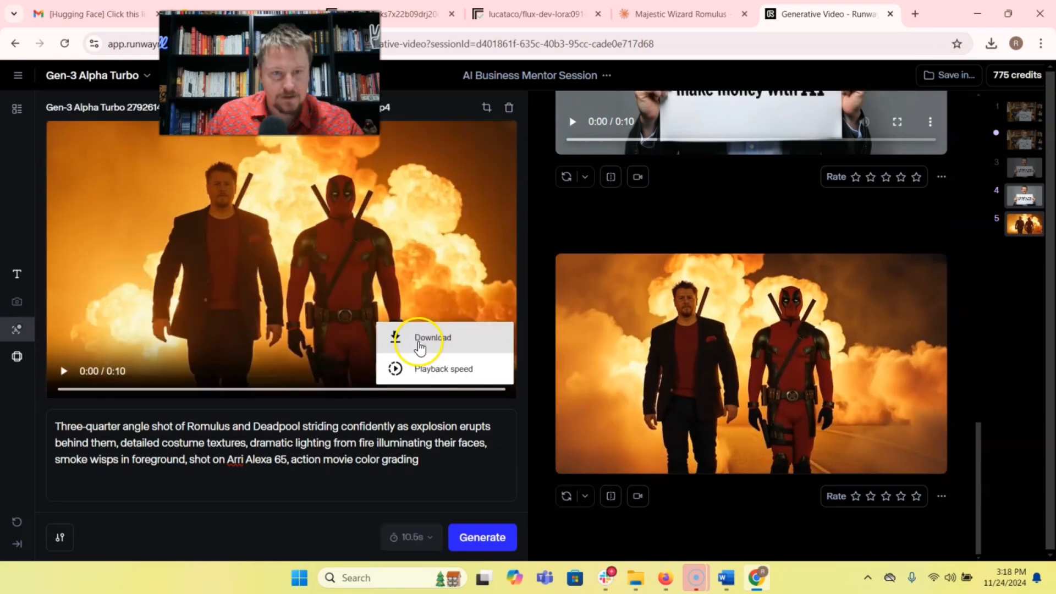
# Download the generated Deadpool explosion video and show it in the Downloads folder.
pyautogui.click(419, 342)
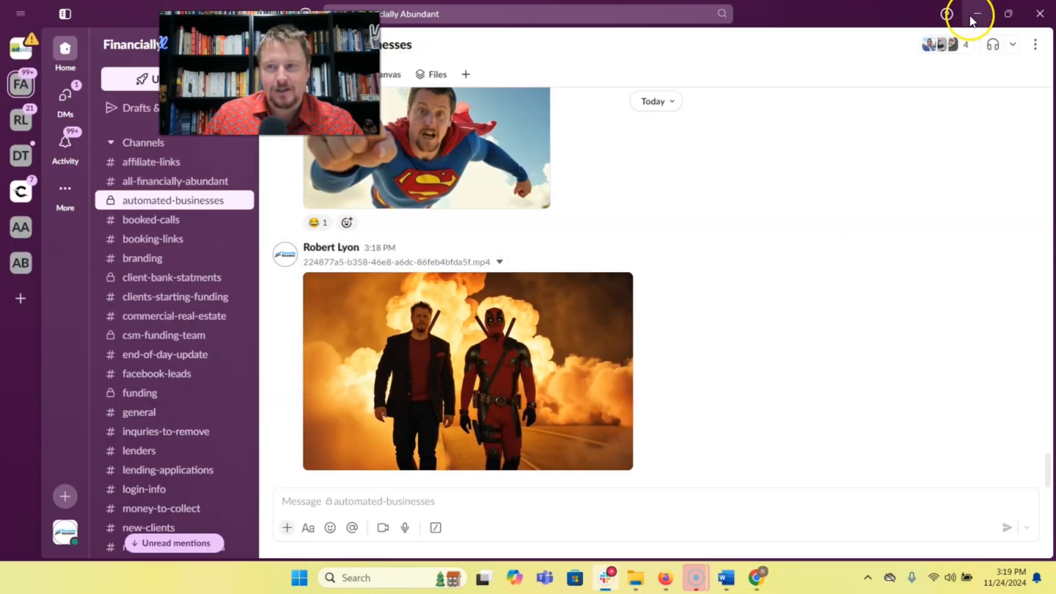
pyautogui.click(974, 13)
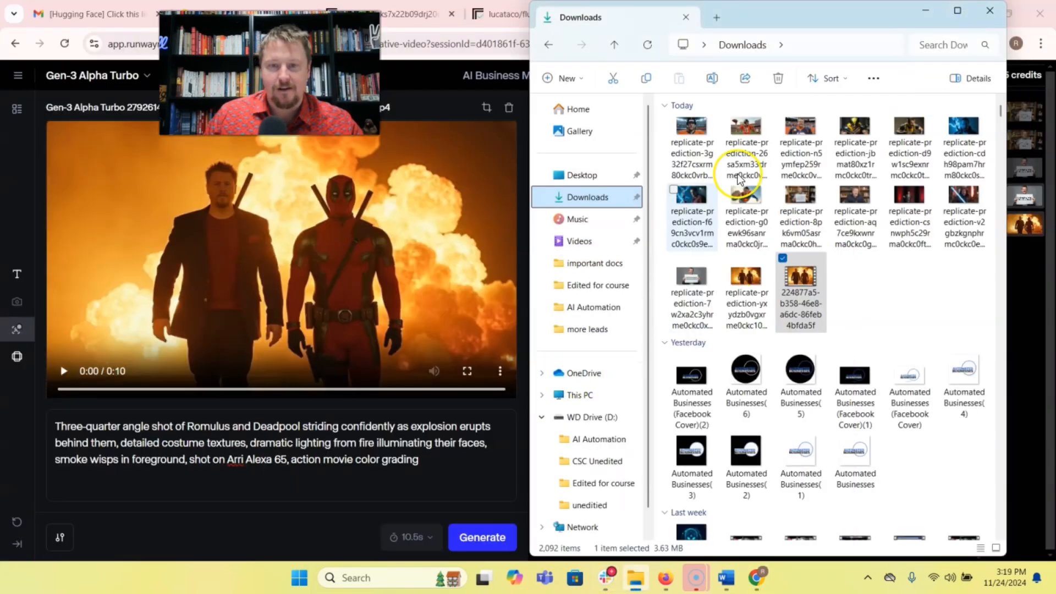